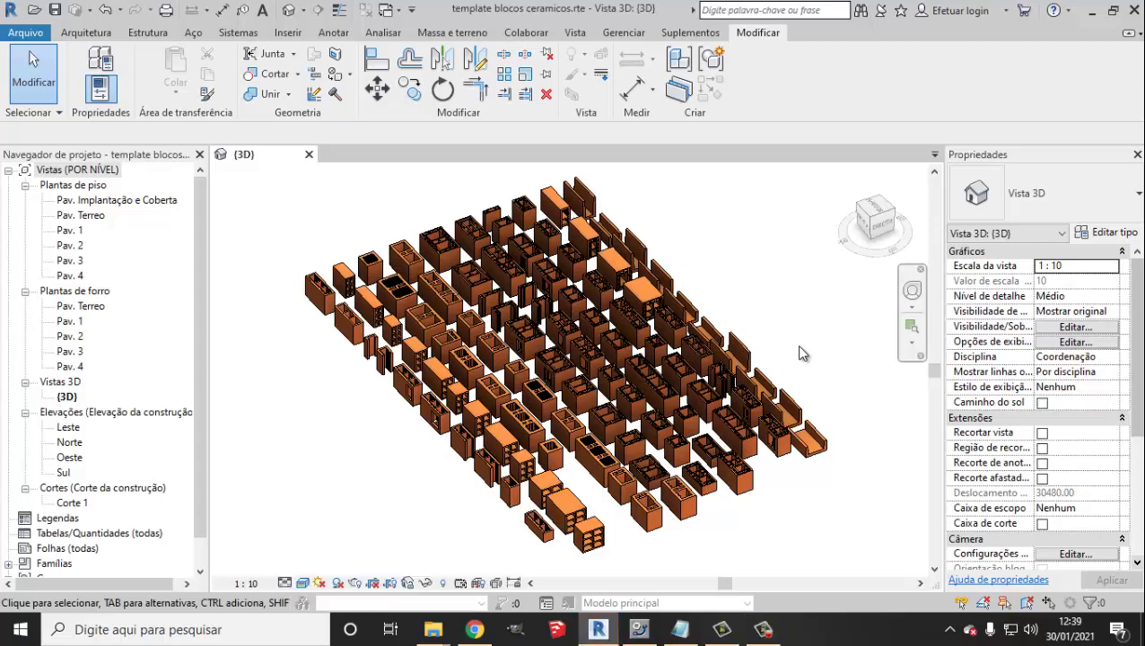
Orbit and zoom the 3D view in on the U-shaped CANALETA blocks at the layout's edge
left_click(763, 629)
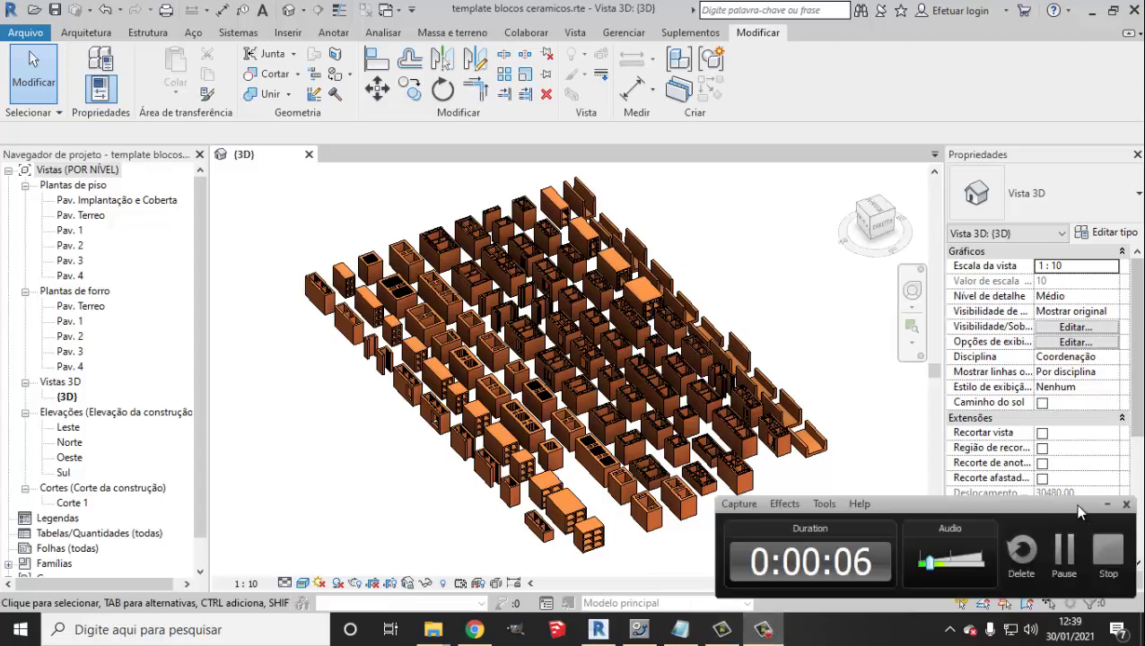
left_click(1107, 505)
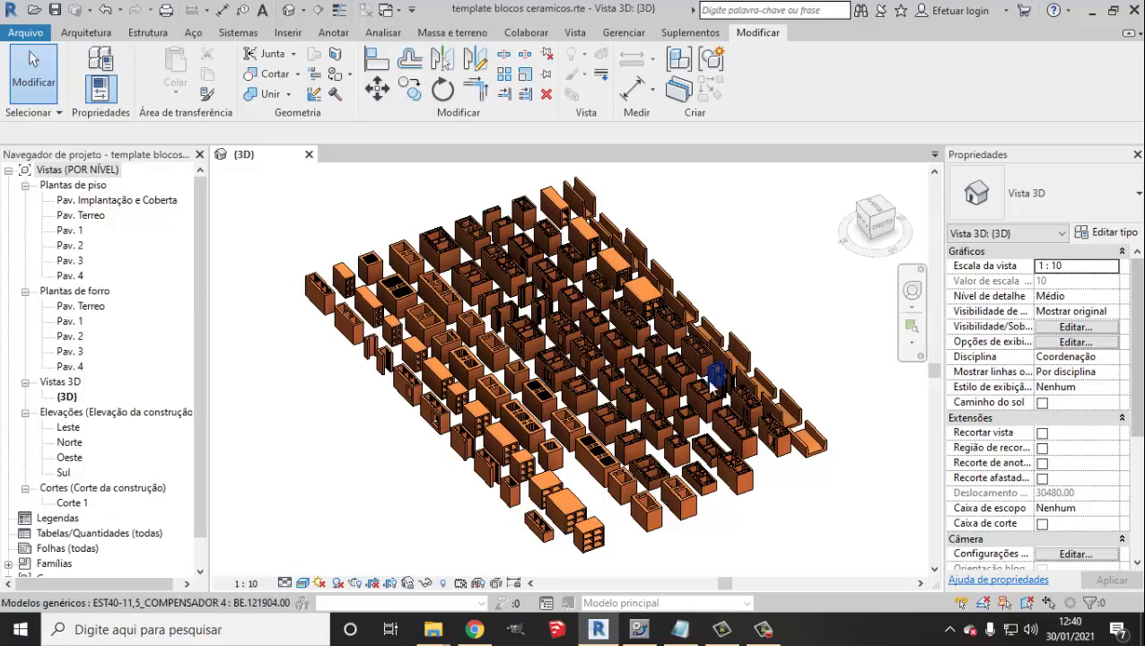
scroll(588, 417, "up", 2)
scroll(588, 418, "up", 3)
scroll(585, 420, "down", 5)
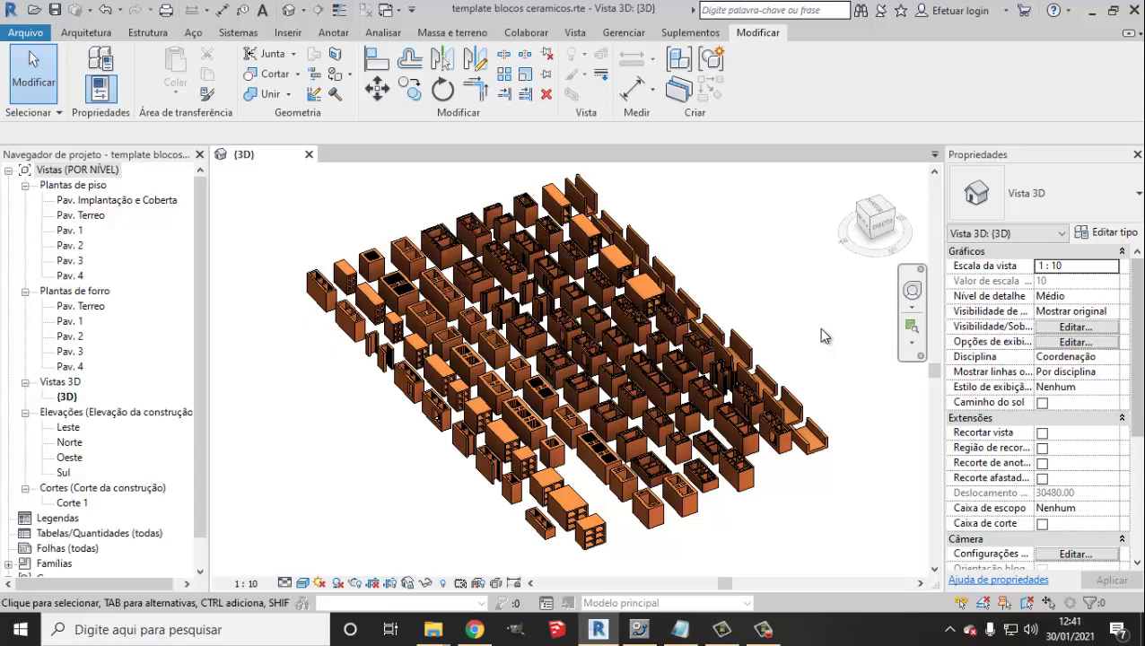
scroll(729, 519, "down", 2)
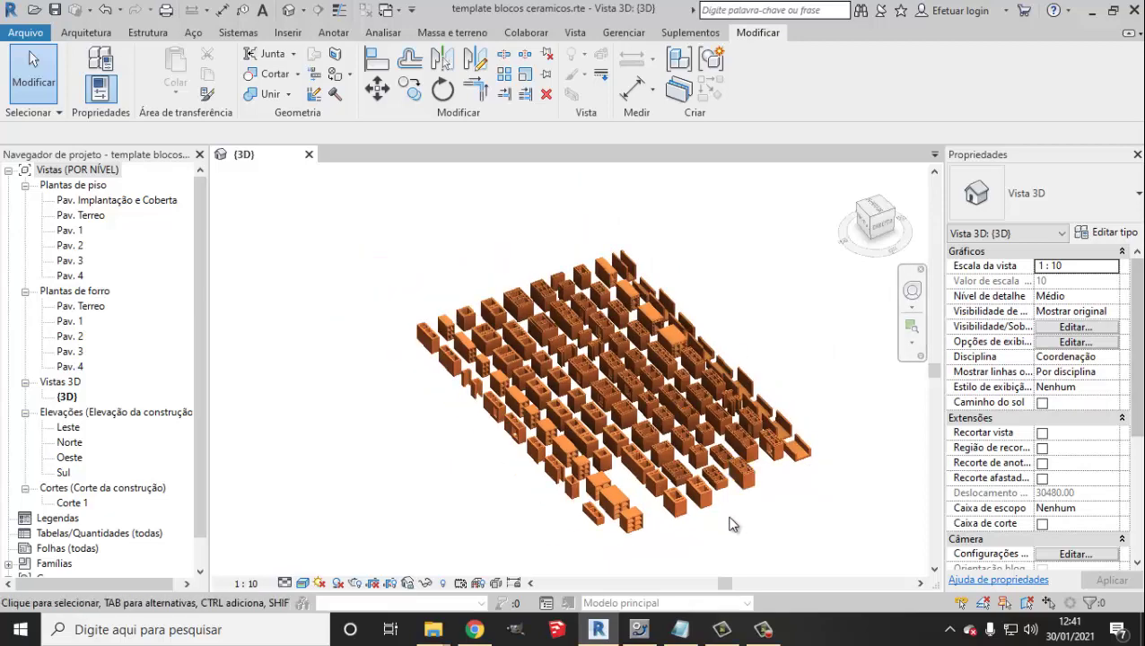
scroll(764, 509, "up", 1)
mouse_move(792, 519)
middle_mouse_down("shift")
mouse_move(721, 525)
mouse_move(596, 440)
mouse_move(580, 402)
mouse_move(824, 374)
middle_mouse_up("shift")
scroll(821, 368, "up", 2)
scroll(814, 372, "up", 2)
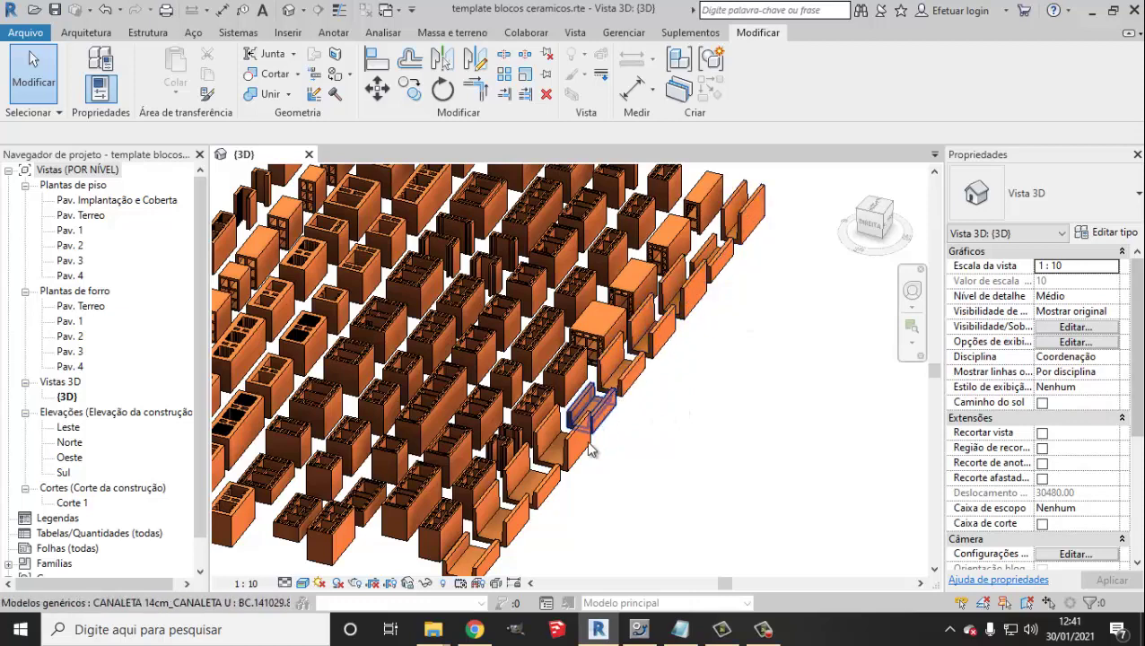
Select the upper and lower CANALETA U blocks to check their types
left_click(746, 216)
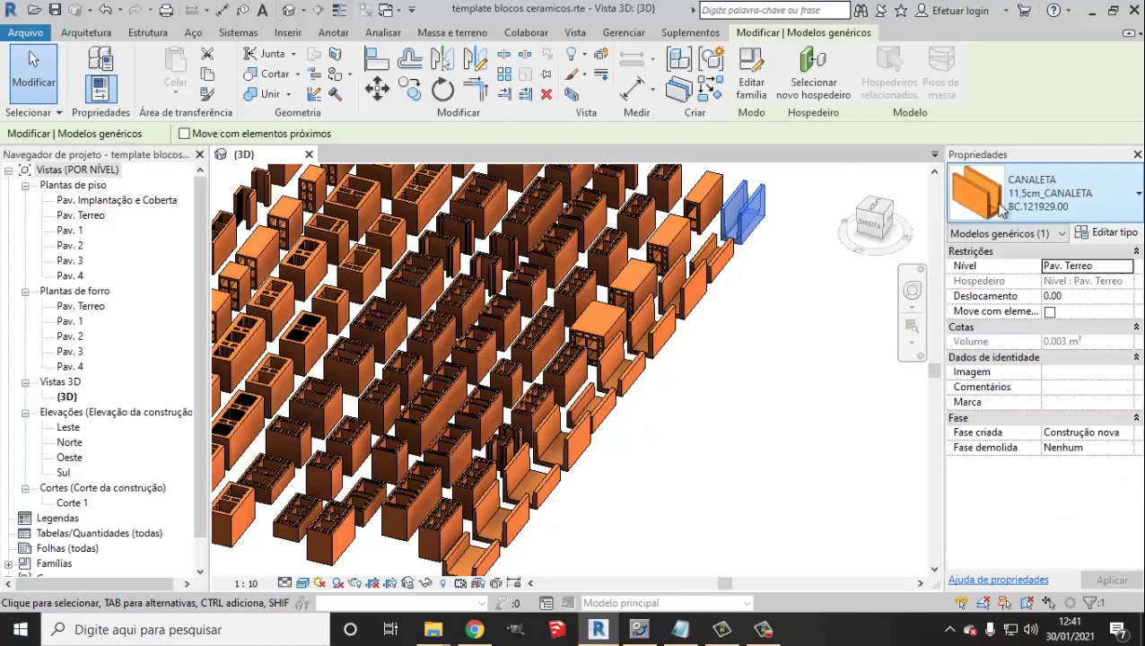
left_click(724, 261)
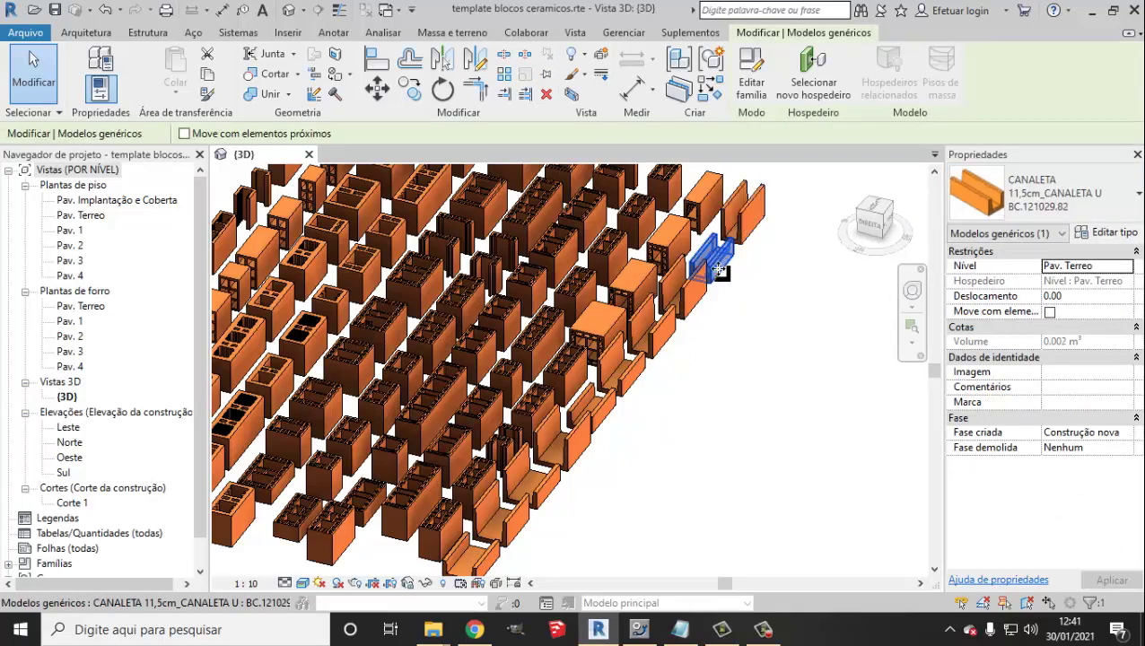
scroll(750, 350, "down", 3)
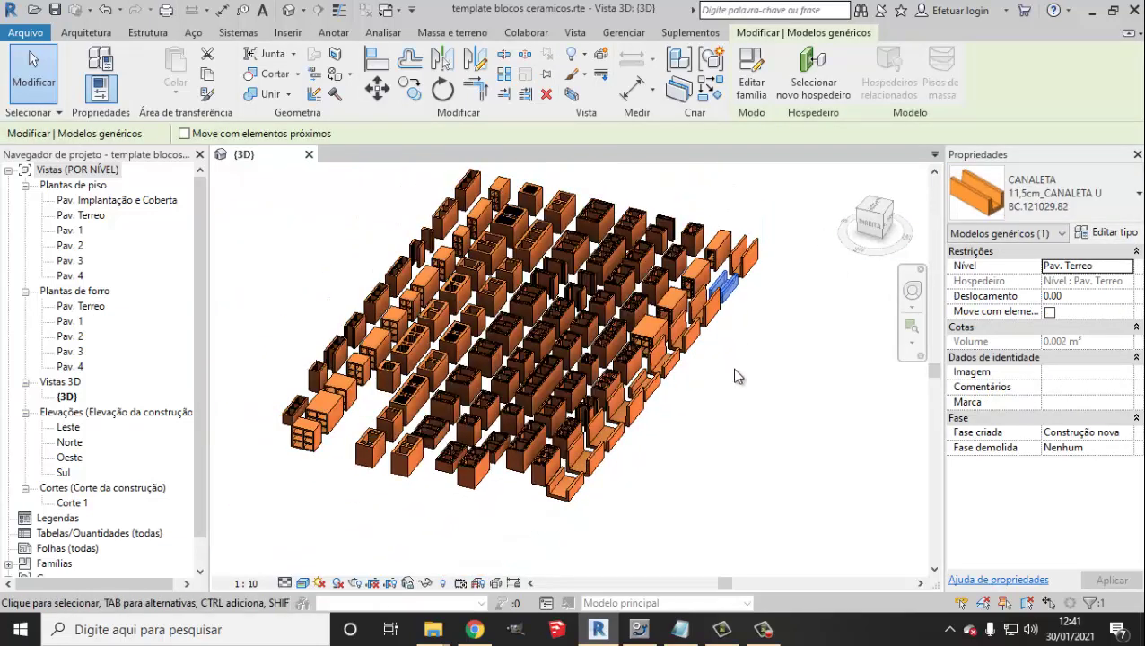
Bring the electrical-box blocks into view and select the EST40-11,5_CX. LUZ 4X4 and 4X2 types
middle_click_drag(631, 467, 785, 439, "shift")
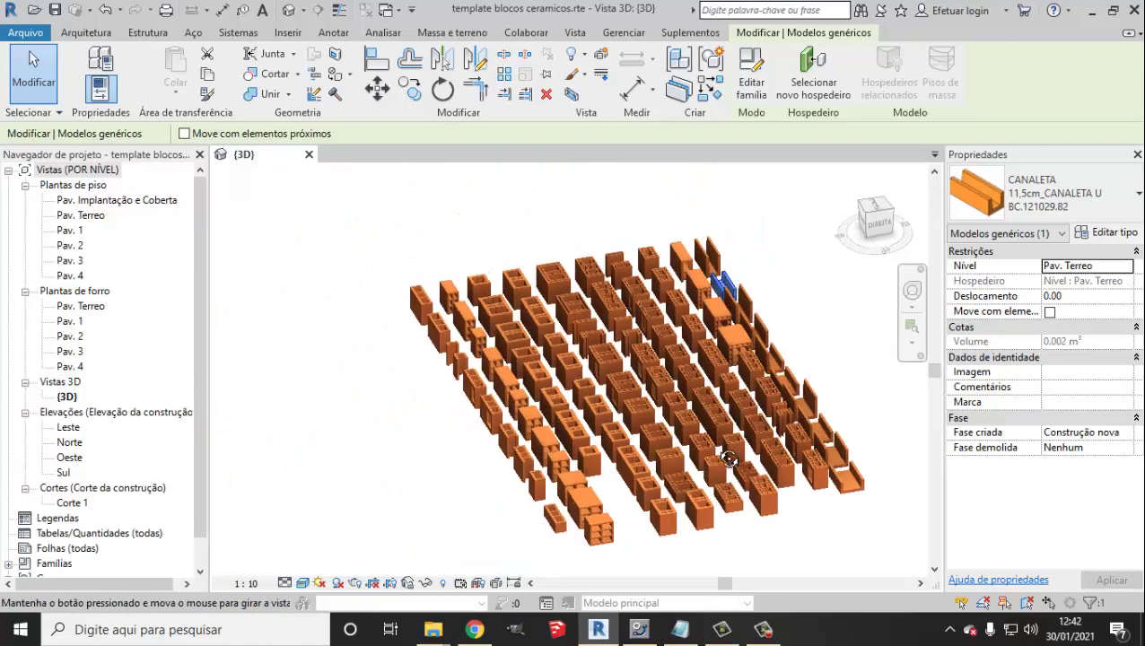
scroll(786, 440, "up", 1)
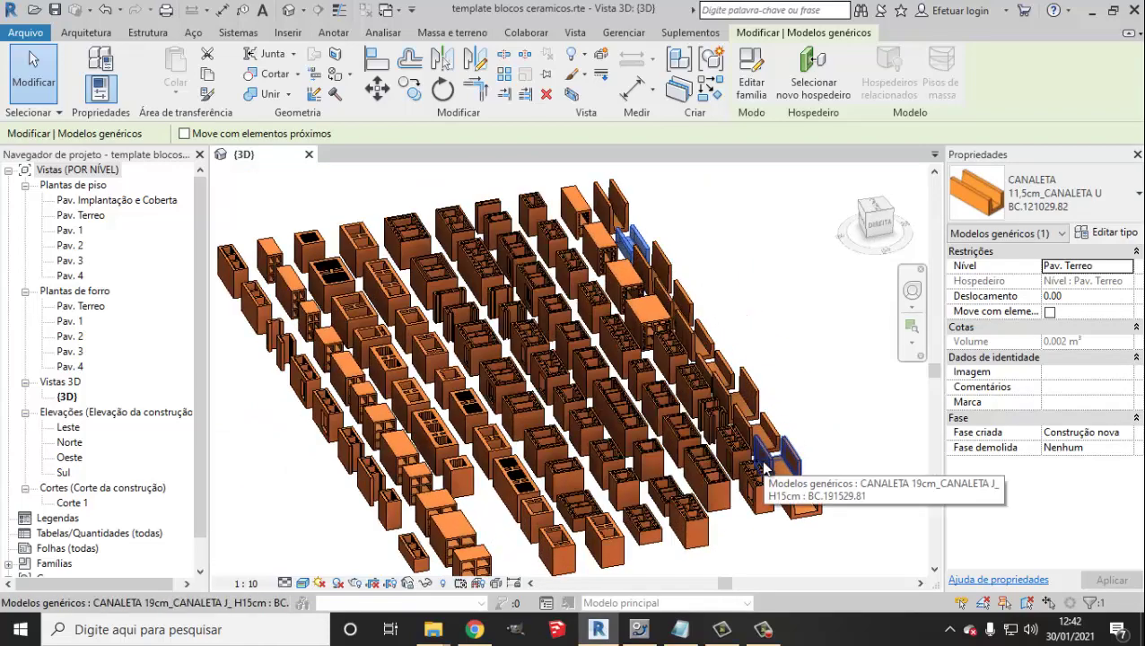
scroll(764, 462, "down", 1)
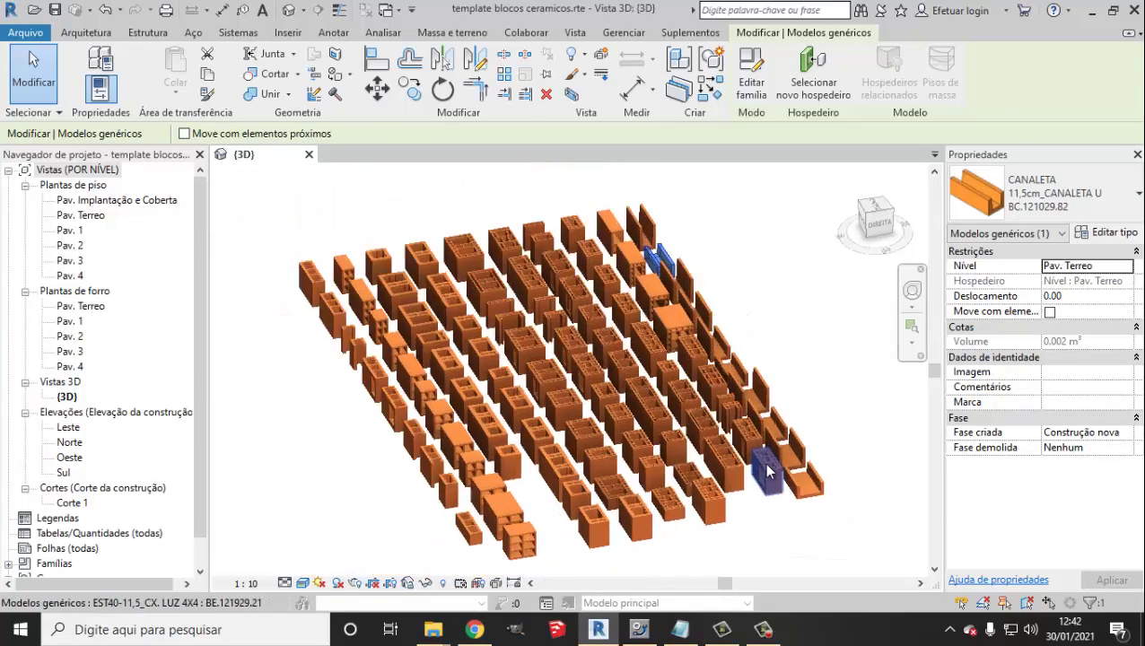
scroll(763, 484, "up", 3)
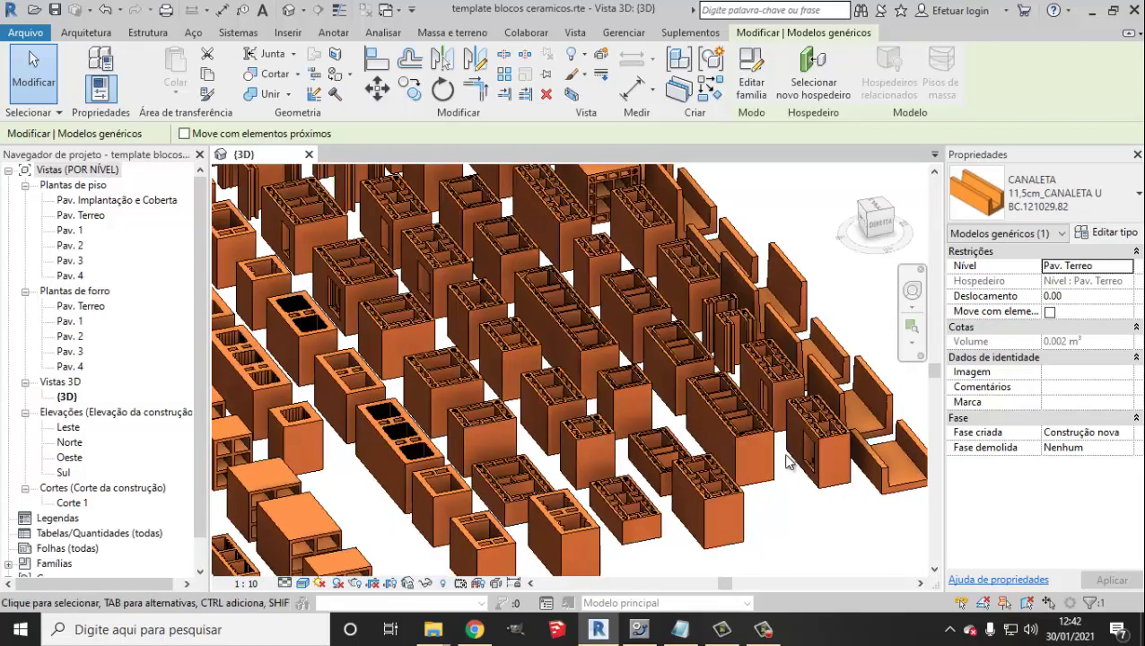
mouse_move(753, 482)
middle_mouse_down()
mouse_move(825, 464)
mouse_move(763, 447)
mouse_move(793, 451)
mouse_move(777, 466)
mouse_move(811, 457)
mouse_move(765, 386)
mouse_move(658, 311)
middle_mouse_up()
scroll(790, 382, "up", 2)
scroll(804, 374, "up", 2)
left_click(812, 385)
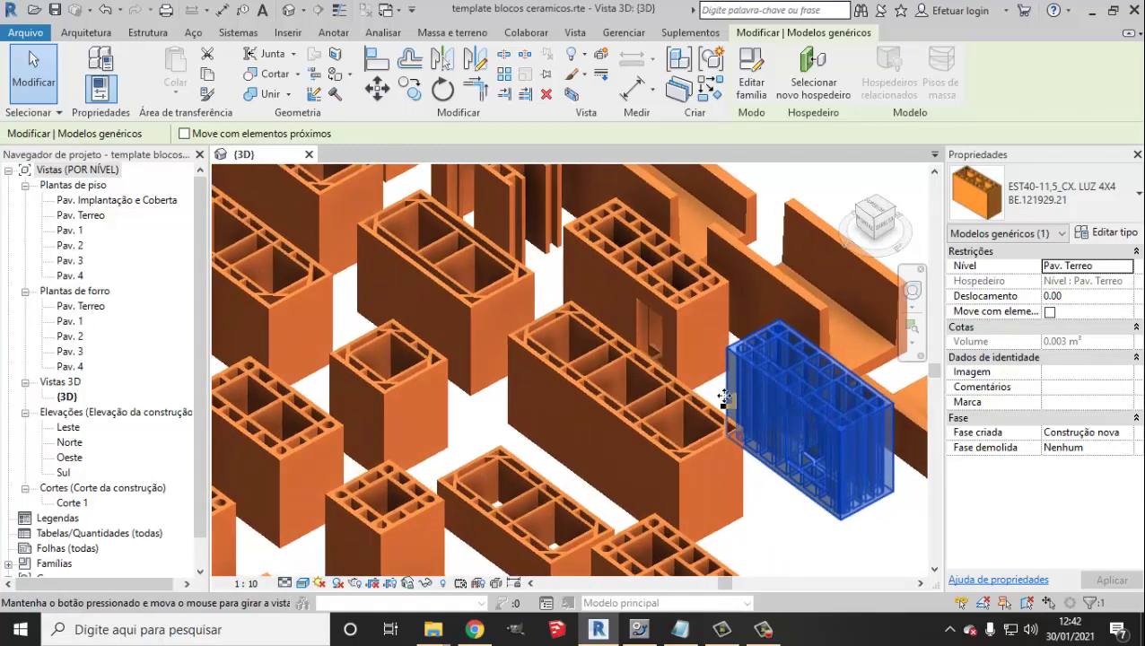
left_click(658, 311)
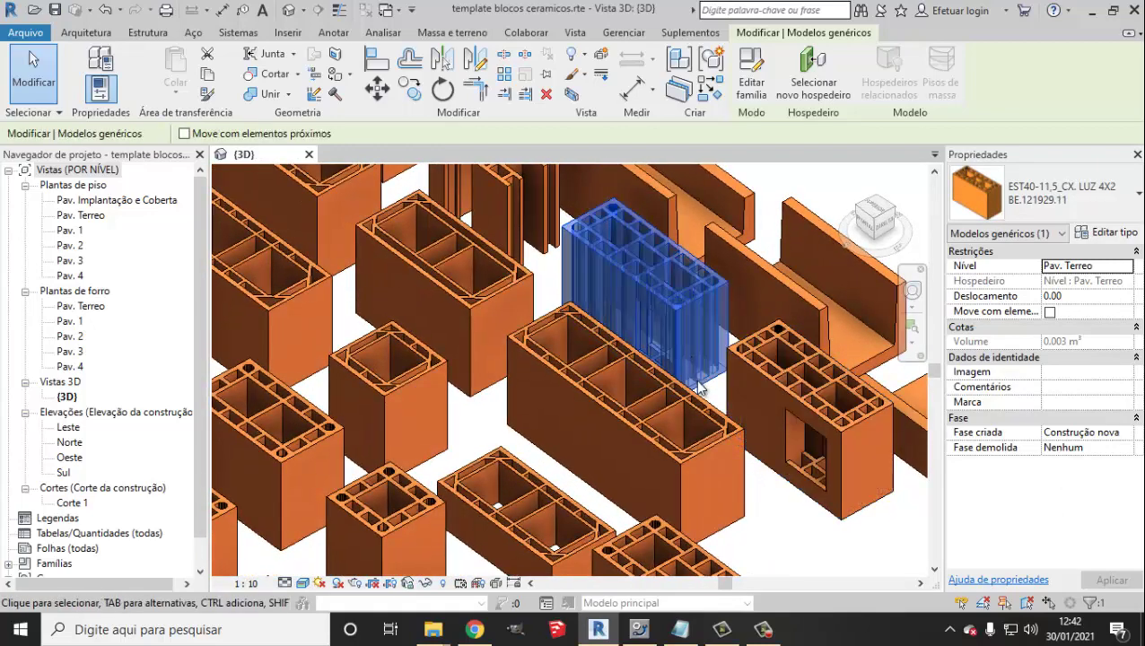
Reselect the 4X4 caixa de luz block and inspect the lower blocks from several angles
middle_click_drag(658, 311, 781, 480, "shift")
left_click(781, 480)
scroll(673, 361, "down", 5)
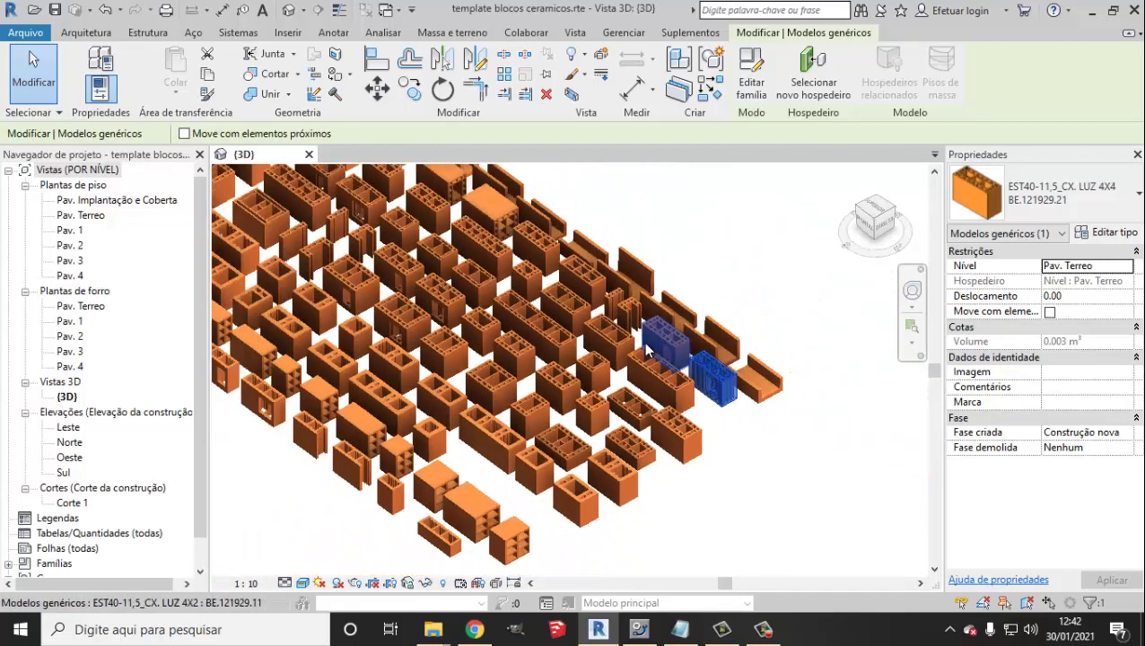
scroll(593, 267, "up", 5)
scroll(612, 308, "down", 1)
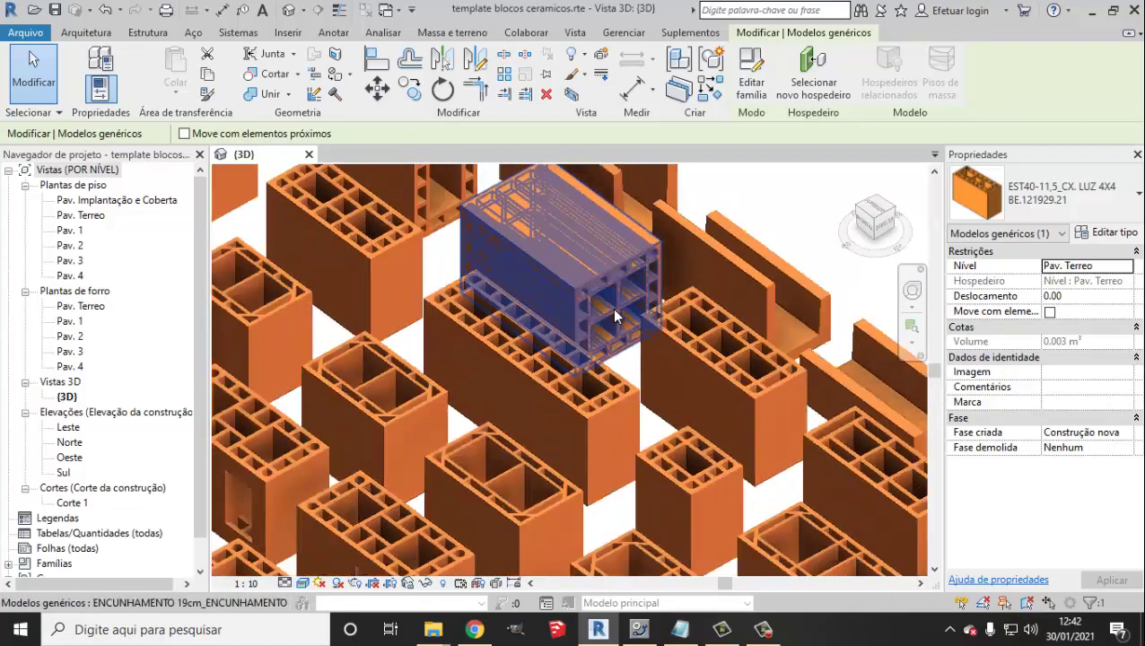
scroll(612, 308, "down", 3)
scroll(603, 298, "down", 2)
scroll(602, 296, "down", 1)
scroll(585, 440, "up", 2)
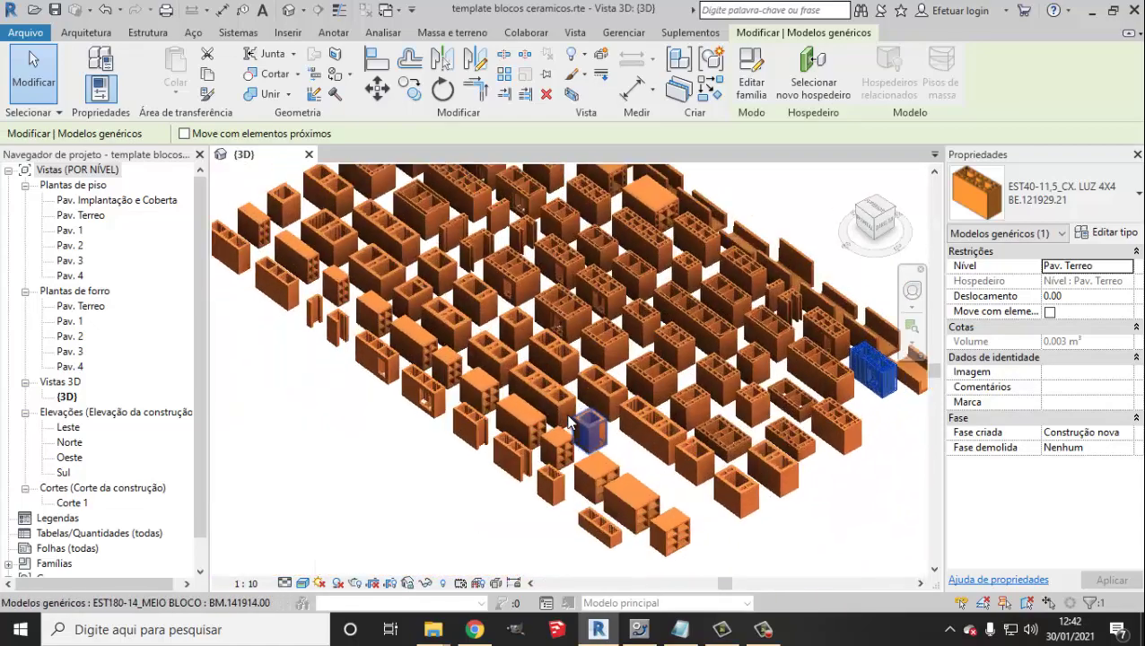
scroll(595, 478, "up", 2)
scroll(660, 514, "up", 2)
scroll(664, 517, "down", 1)
scroll(710, 539, "up", 2)
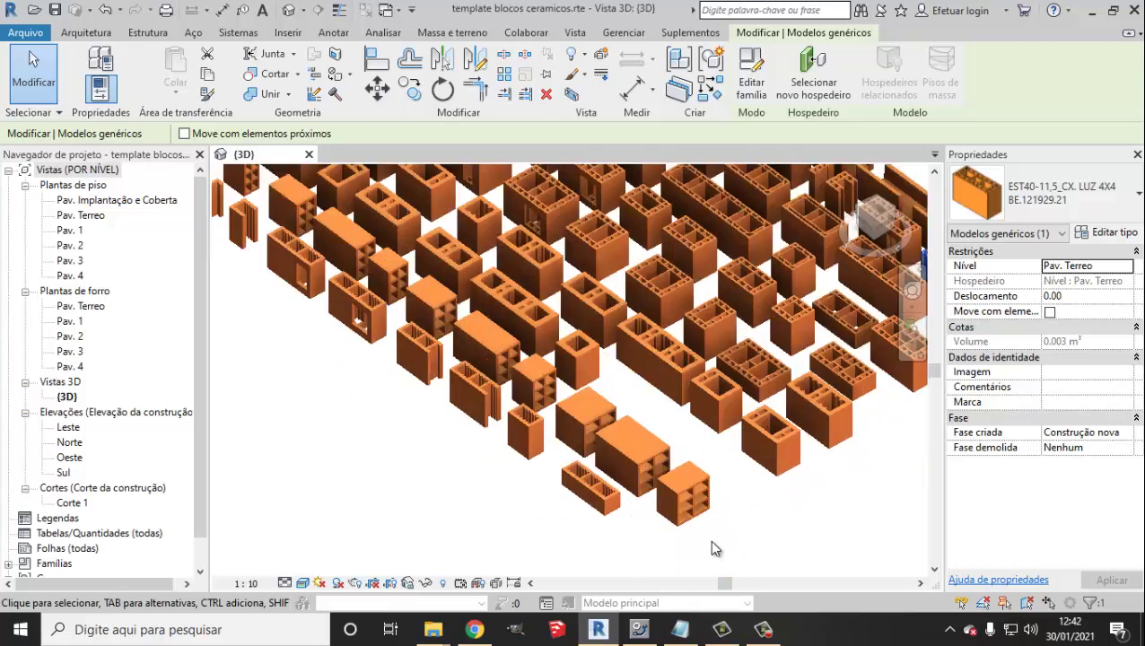
scroll(709, 538, "up", 2)
scroll(692, 515, "up", 1)
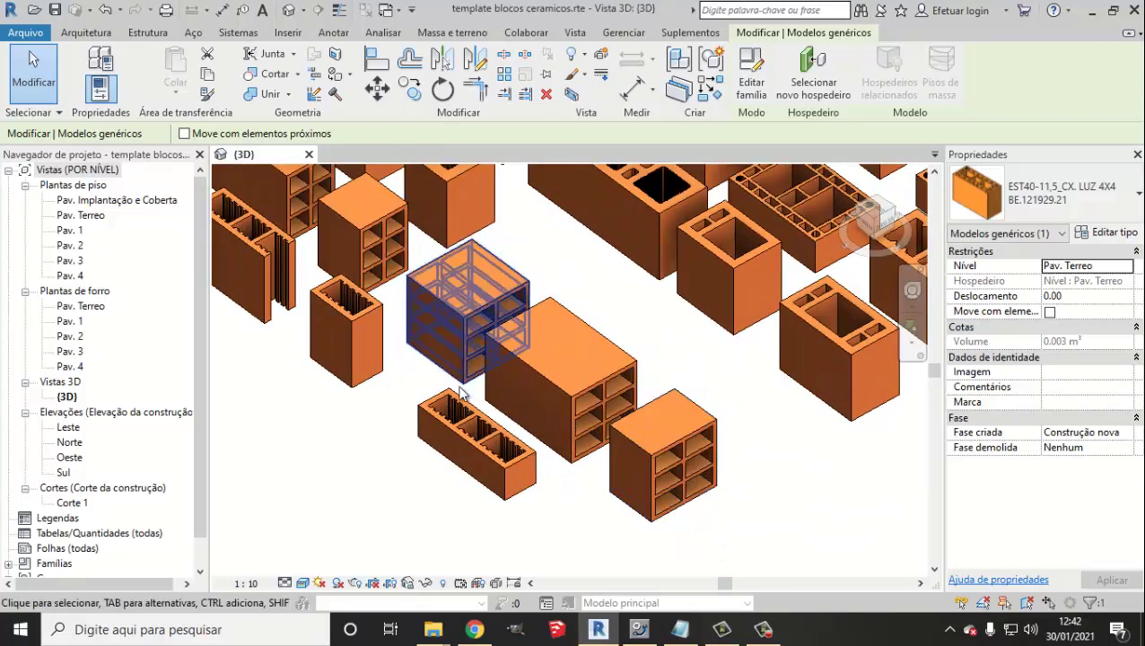
mouse_move(377, 251)
middle_mouse_down("shift")
mouse_move(429, 330)
mouse_move(630, 395)
middle_mouse_up("shift")
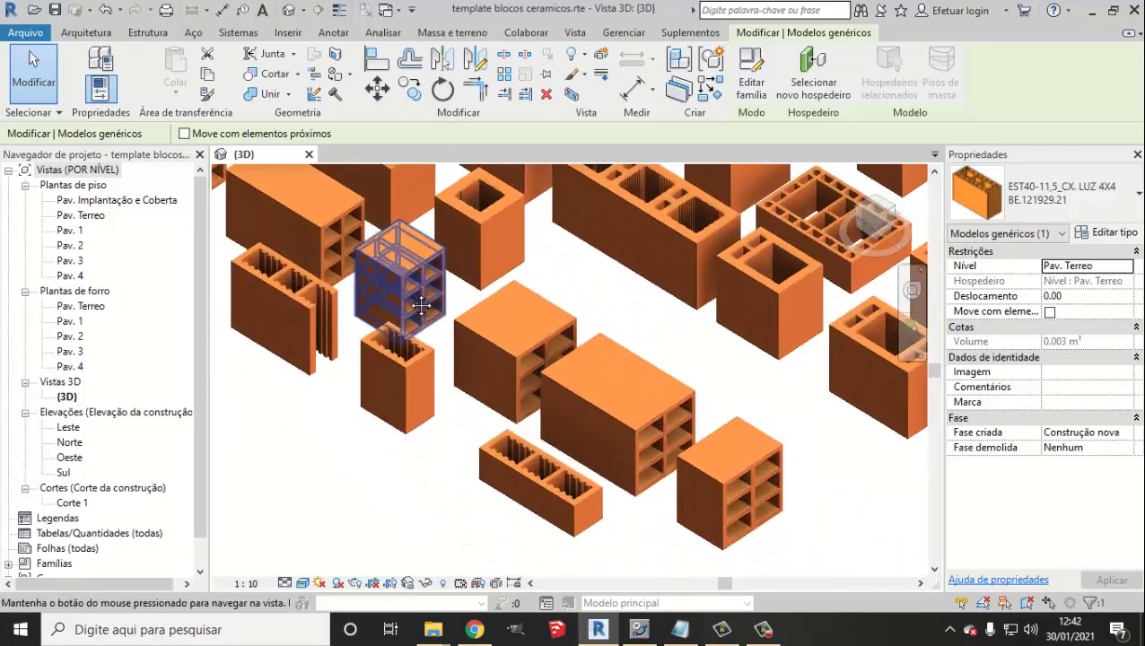
Select the VED15-19_BLOCO 19x19x29 block and look across the nearby block grid
left_click(642, 422)
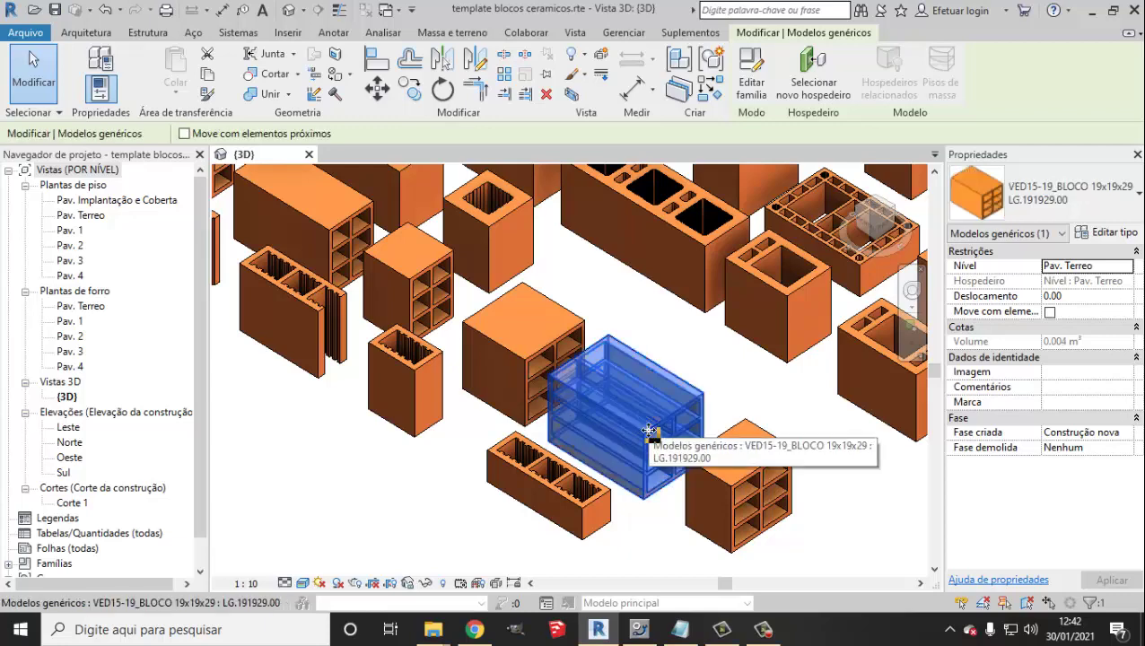
scroll(629, 421, "down", 2)
scroll(621, 422, "down", 2)
scroll(502, 377, "up", 3)
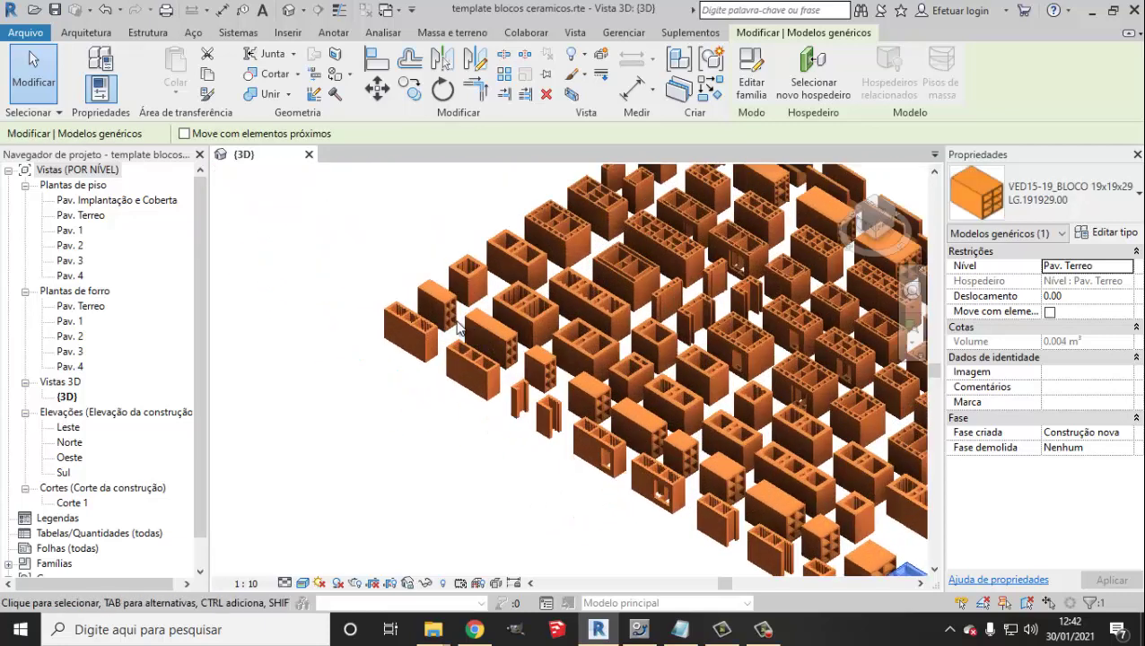
scroll(430, 354, "up", 3)
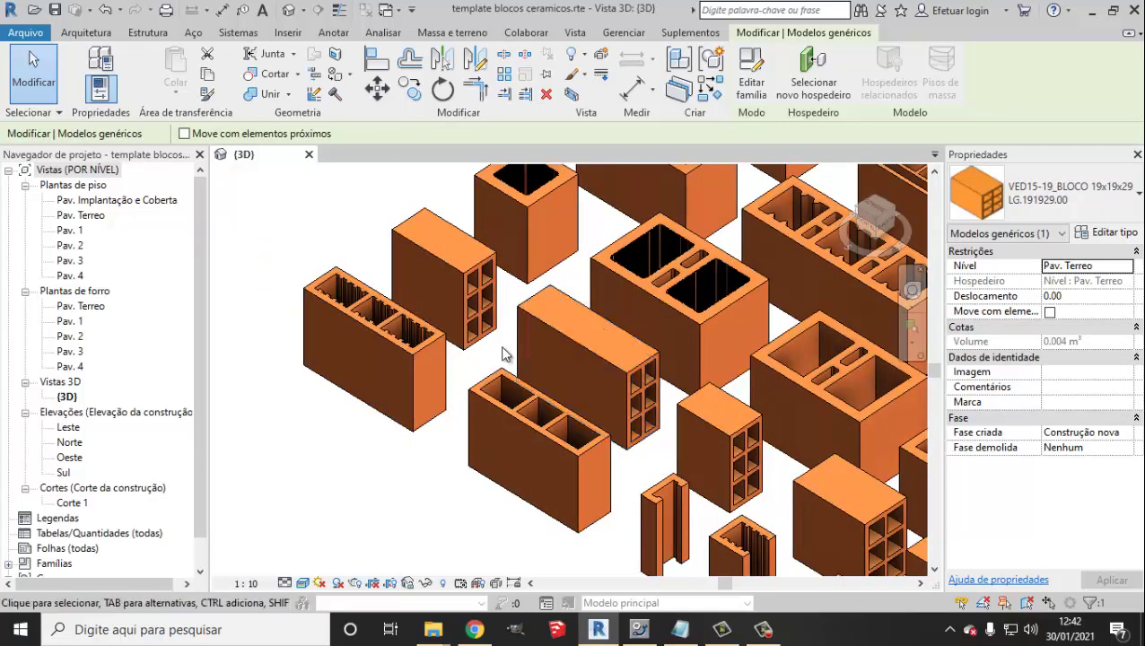
scroll(490, 351, "down", 5)
scroll(680, 337, "up", 4)
scroll(767, 334, "up", 2)
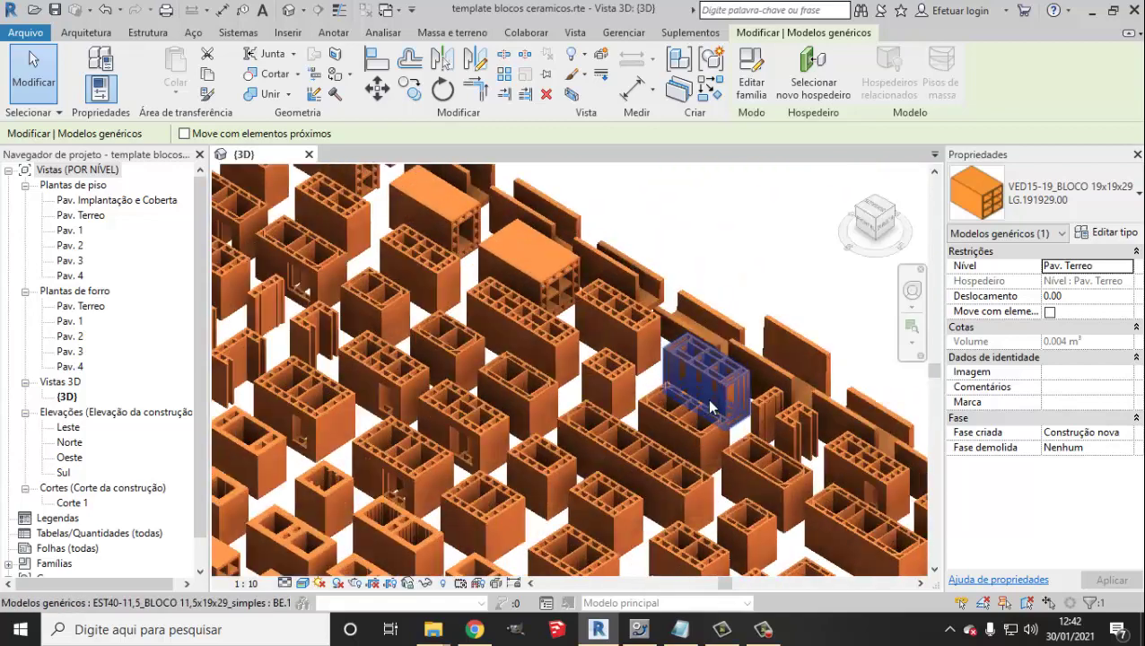
scroll(768, 370, "down", 1)
scroll(691, 415, "down", 1)
mouse_move(595, 386)
middle_mouse_down()
mouse_move(613, 398)
mouse_move(741, 404)
middle_mouse_up()
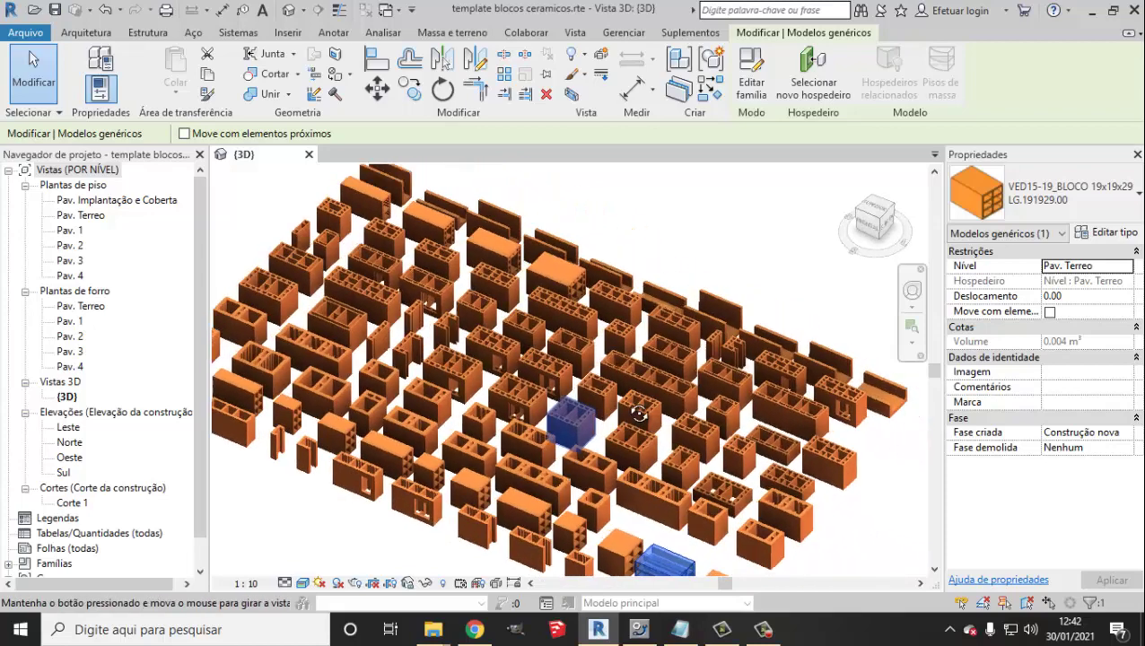
scroll(741, 405, "down", 2)
scroll(727, 448, "up", 4)
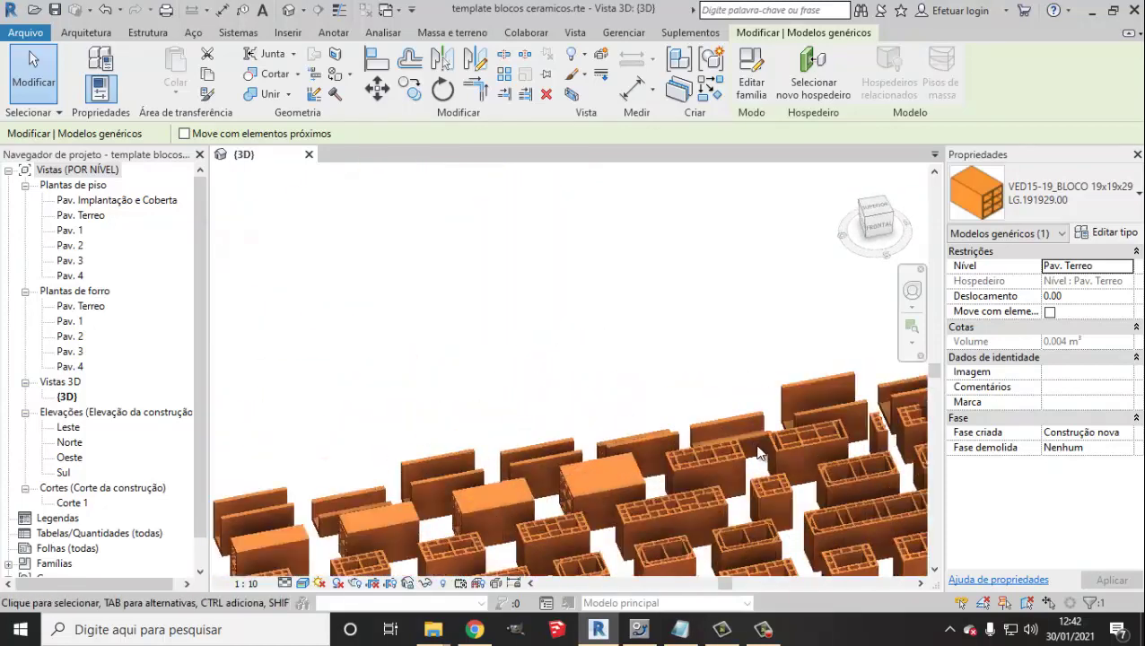
scroll(722, 465, "up", 2)
Select another ceramic block and zoom in on its part of the grid
left_click(618, 433)
scroll(618, 433, "down", 5)
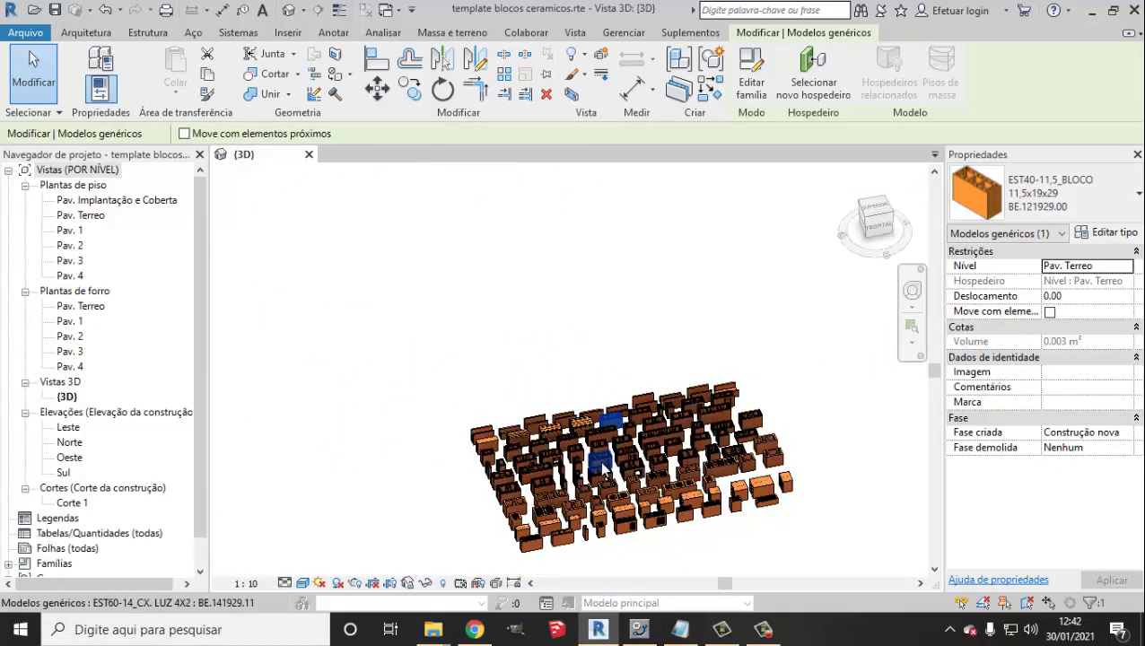
mouse_move(593, 447)
middle_mouse_down()
mouse_move(616, 449)
mouse_move(575, 354)
middle_mouse_up()
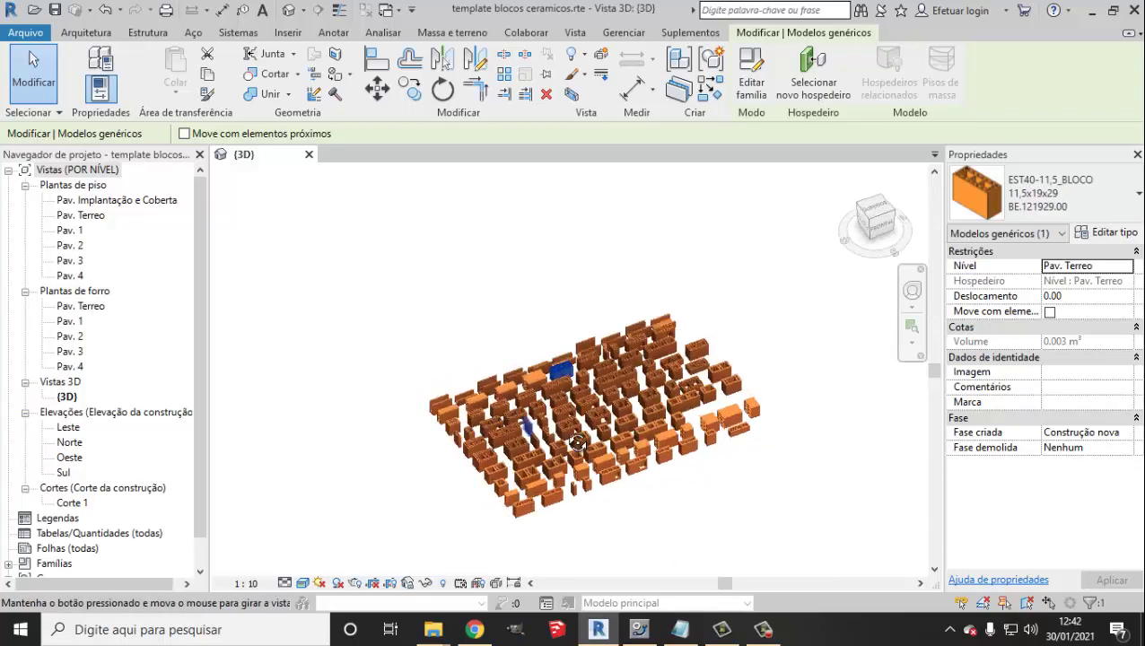
scroll(576, 355, "up", 2)
scroll(575, 355, "up", 3)
scroll(579, 377, "up", 2)
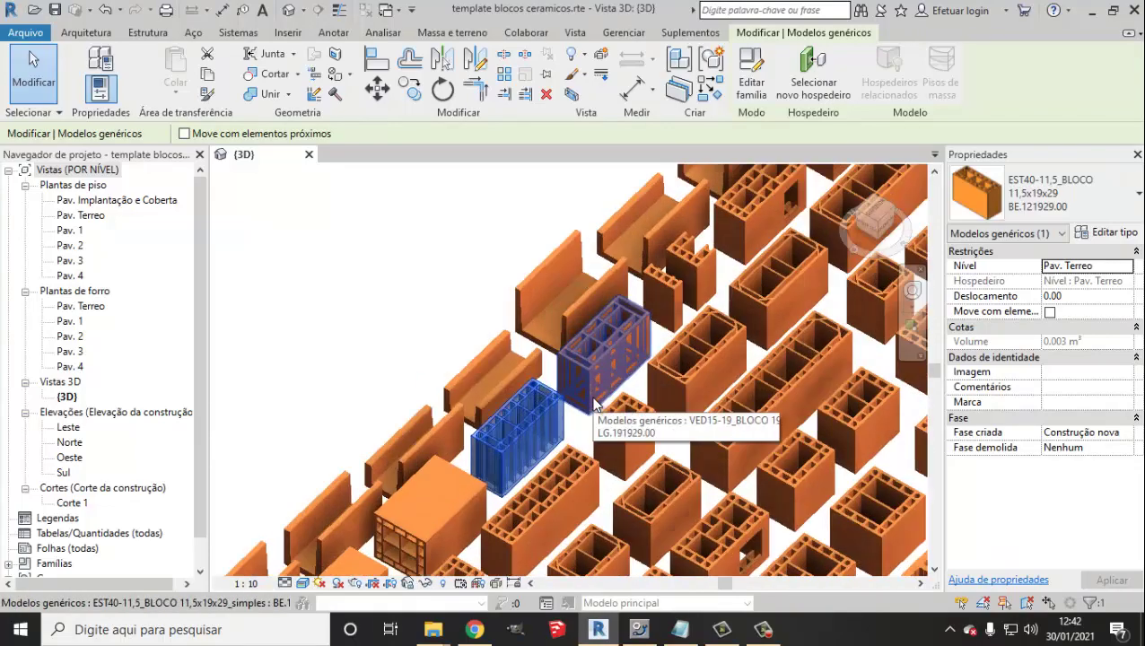
scroll(634, 368, "down", 3)
scroll(610, 395, "down", 2)
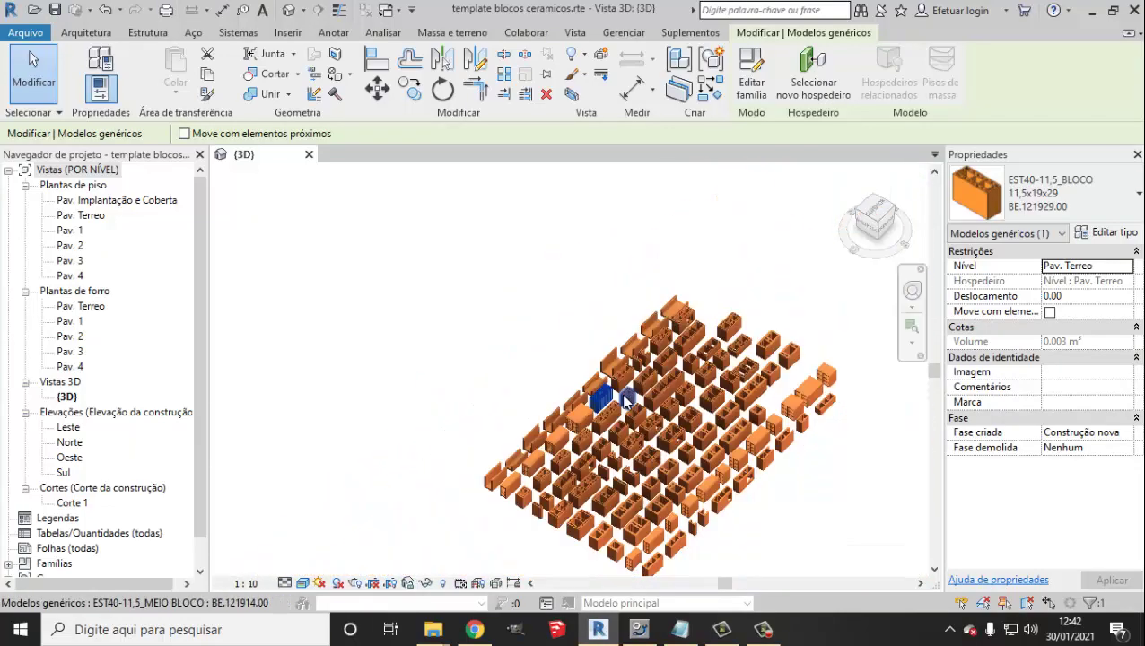
scroll(575, 449, "up", 2)
scroll(537, 512, "up", 2)
scroll(539, 511, "up", 3)
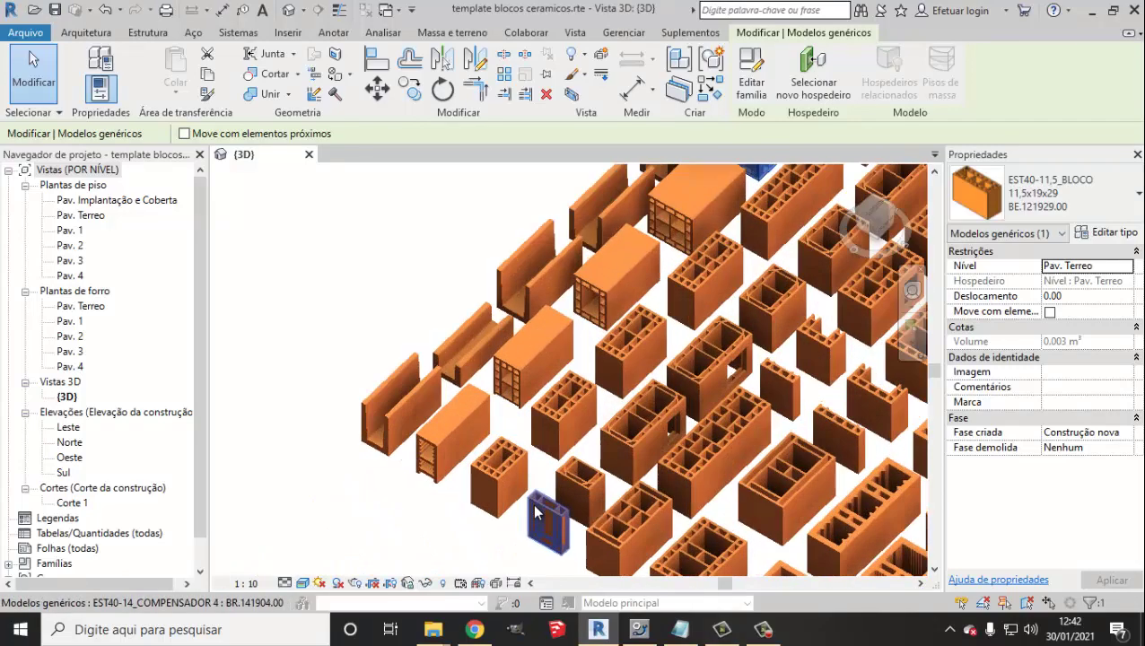
scroll(538, 516, "up", 2)
scroll(505, 494, "up", 1)
scroll(504, 494, "down", 2)
scroll(485, 503, "down", 2)
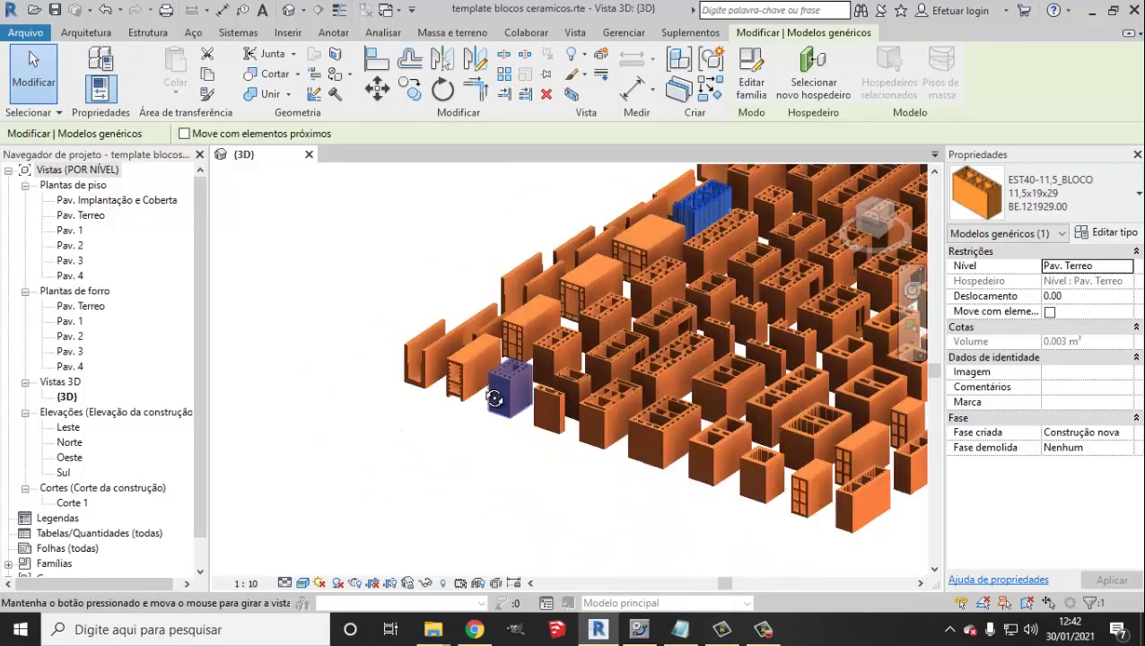
View the ceramic blocks from a low angle up close
mouse_move(486, 503)
middle_mouse_down("shift")
mouse_move(506, 274)
mouse_move(574, 443)
middle_mouse_up("shift")
scroll(547, 287, "up", 1)
scroll(532, 232, "up", 3)
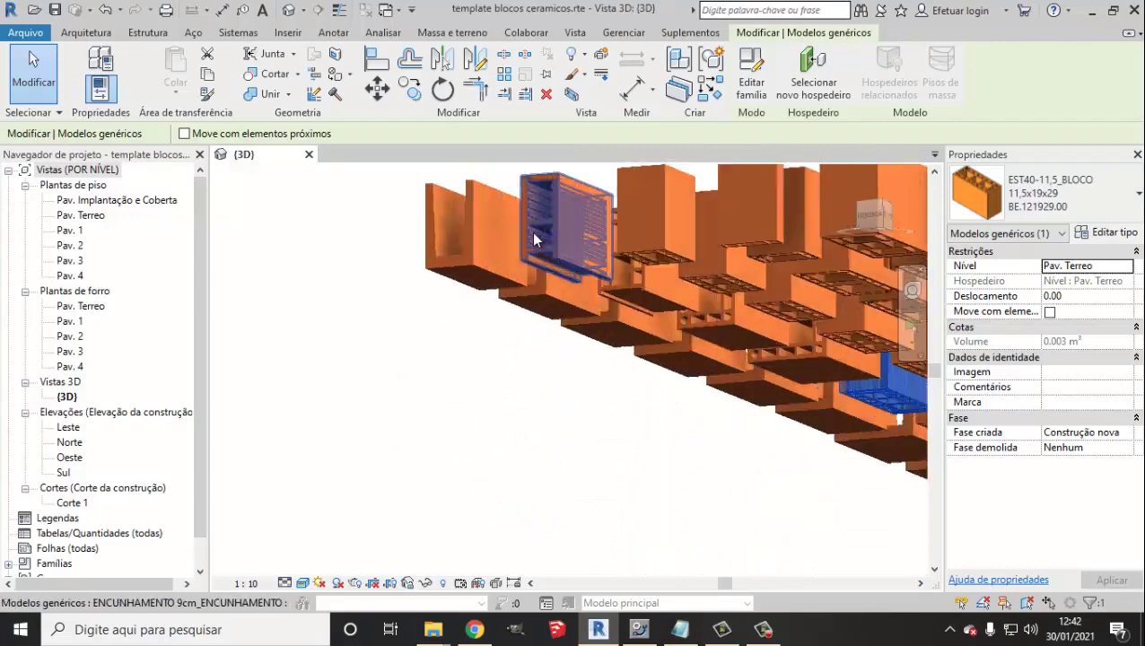
scroll(537, 252, "up", 2)
scroll(545, 276, "up", 1)
scroll(547, 288, "down", 2)
scroll(560, 323, "down", 2)
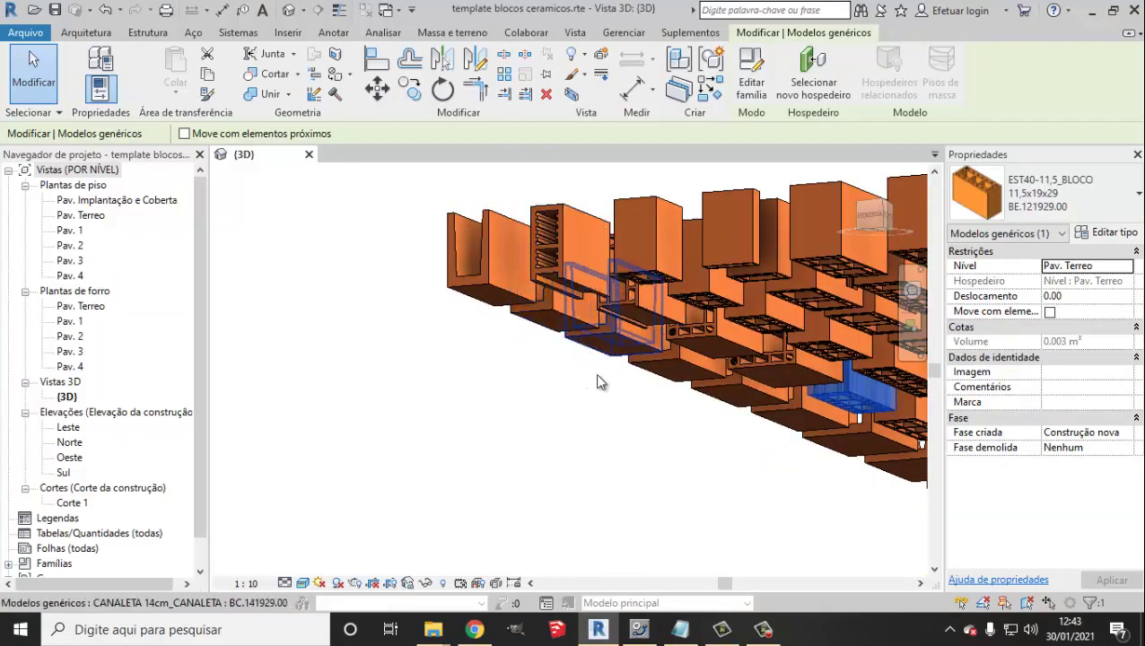
scroll(596, 383, "down", 2)
scroll(592, 378, "down", 1)
Orbit the block grid to a new angle, then bring up the Blocos ceramicos folder
mouse_move(913, 422)
middle_mouse_down("shift")
mouse_move(831, 498)
mouse_move(800, 462)
mouse_move(773, 525)
middle_mouse_up("shift")
scroll(787, 468, "up", 3)
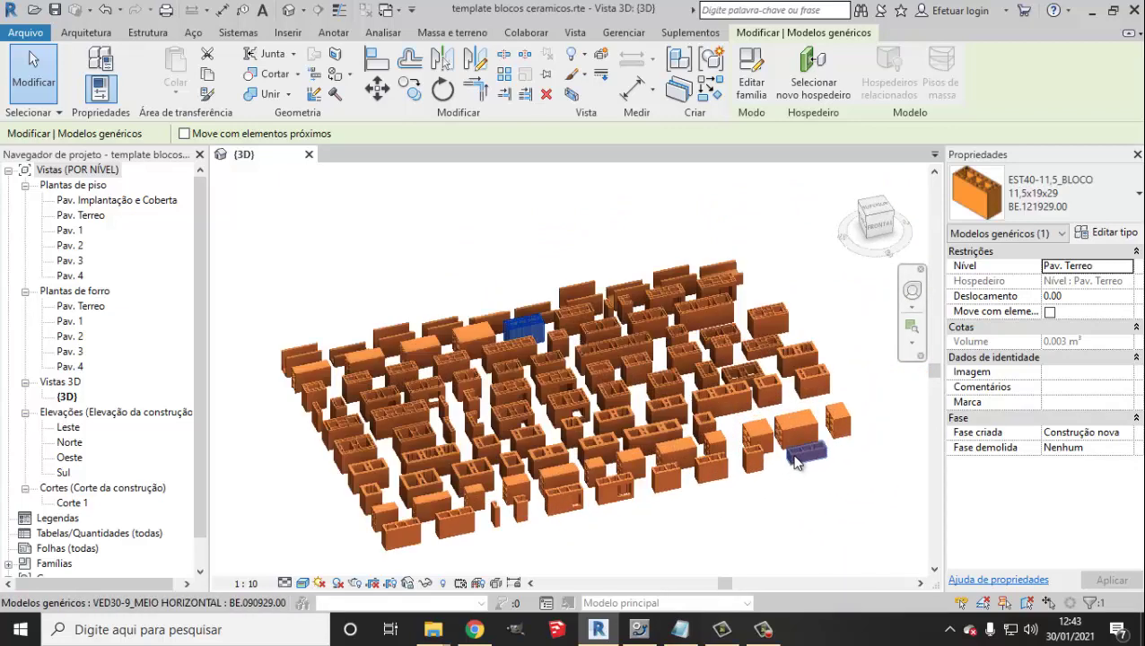
scroll(790, 462, "up", 1)
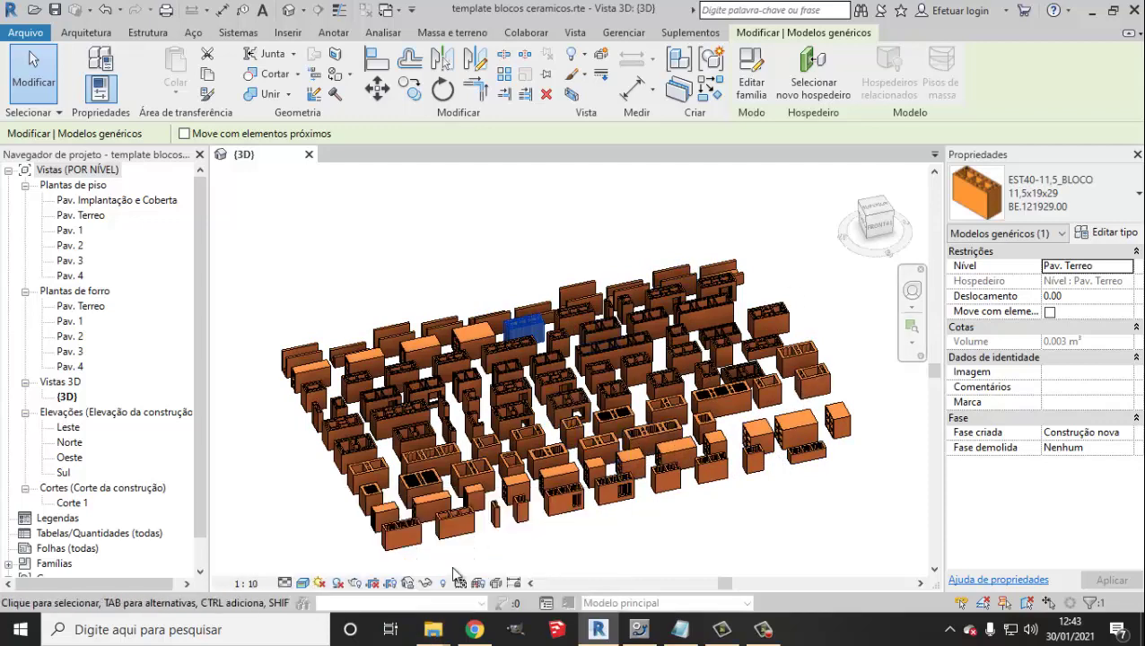
mouse_move(434, 629)
left_click(395, 589)
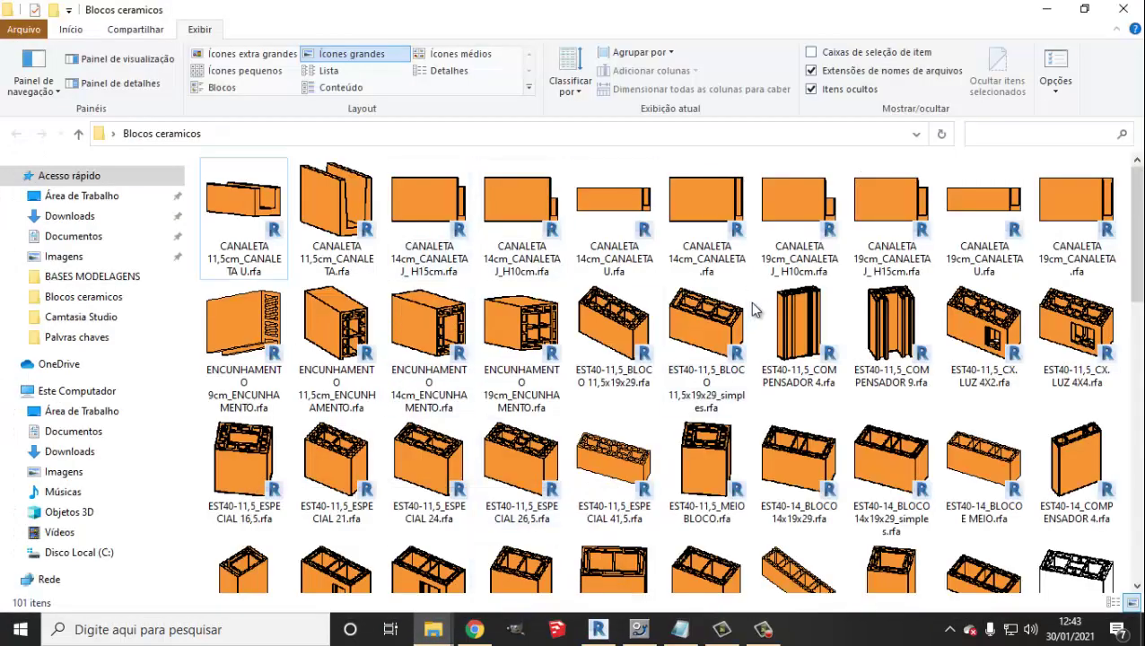
Select the EST40-11,5_BLOCO 11,5x19x29.rfa family file, then clear the selection
scroll(754, 310, "down", 5)
scroll(752, 342, "down", 5)
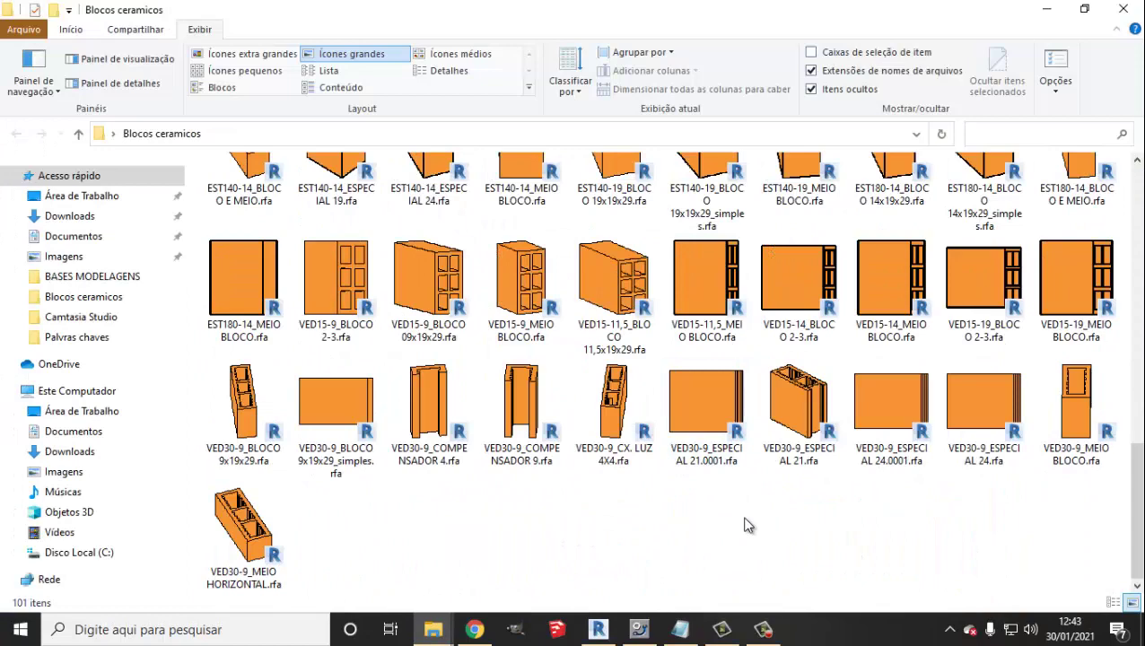
scroll(745, 526, "up", 5)
scroll(745, 525, "up", 3)
scroll(747, 525, "up", 5)
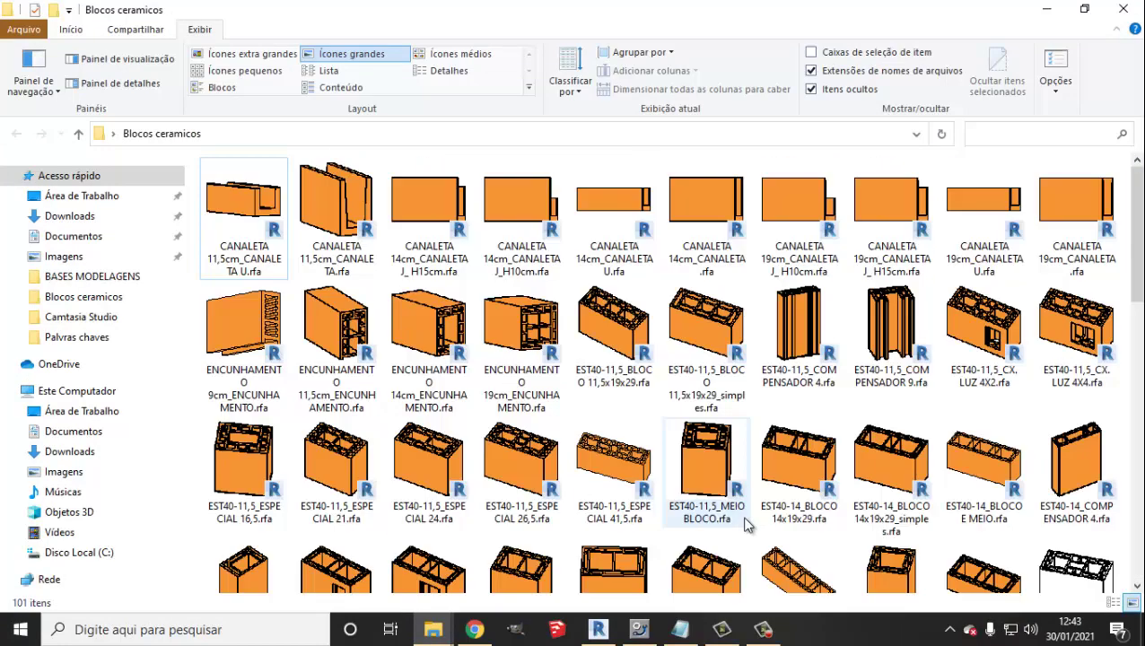
left_click(624, 334)
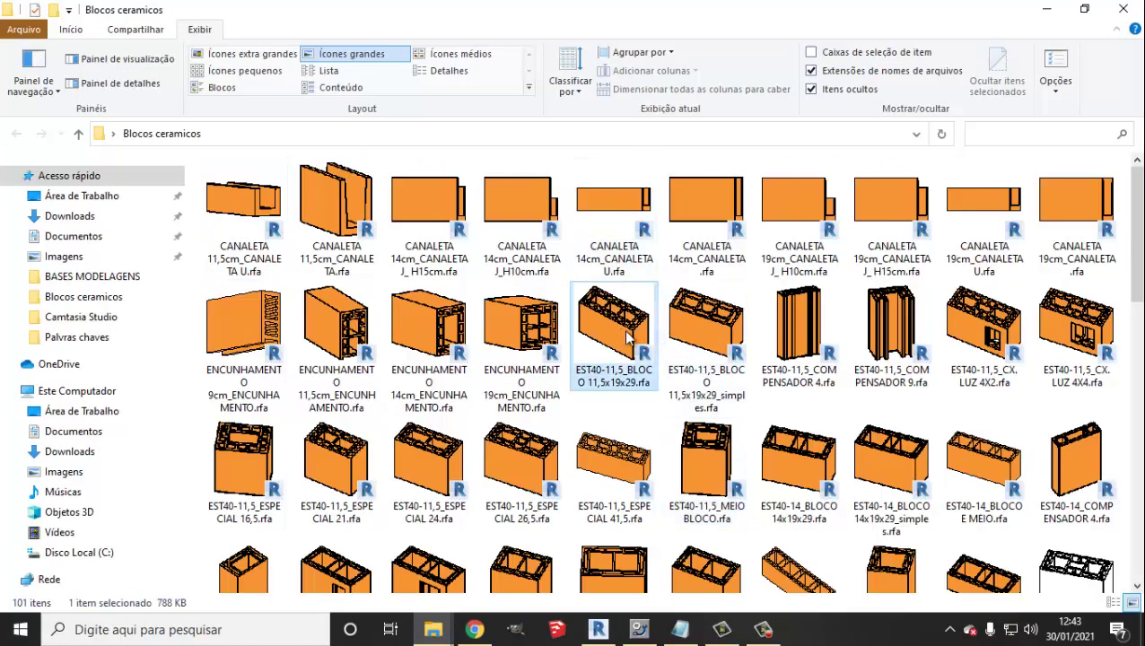
left_click(697, 155)
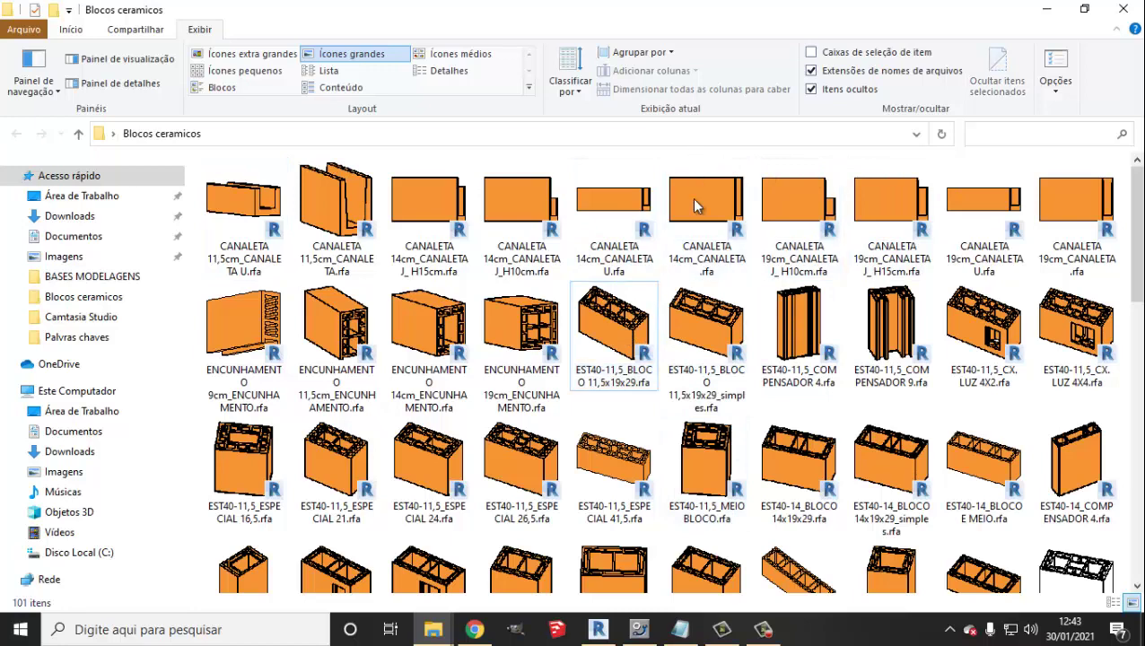
Scroll through the remaining .rfa block families, then go back to Revit
scroll(944, 384, "down", 2)
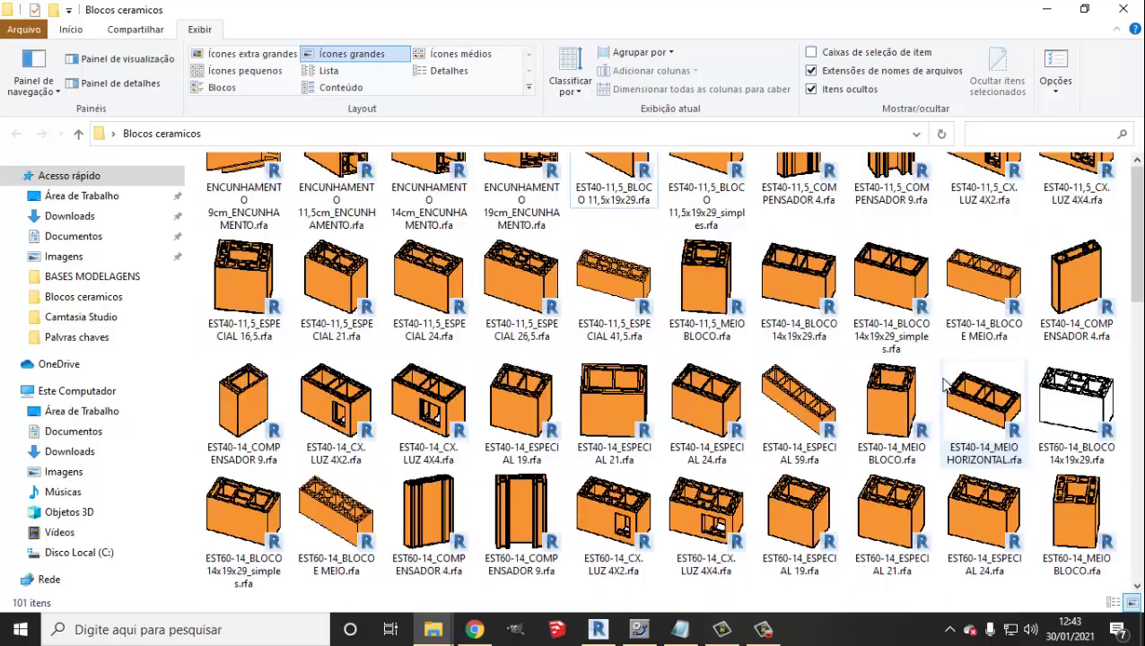
scroll(944, 384, "down", 3)
scroll(944, 384, "down", 5)
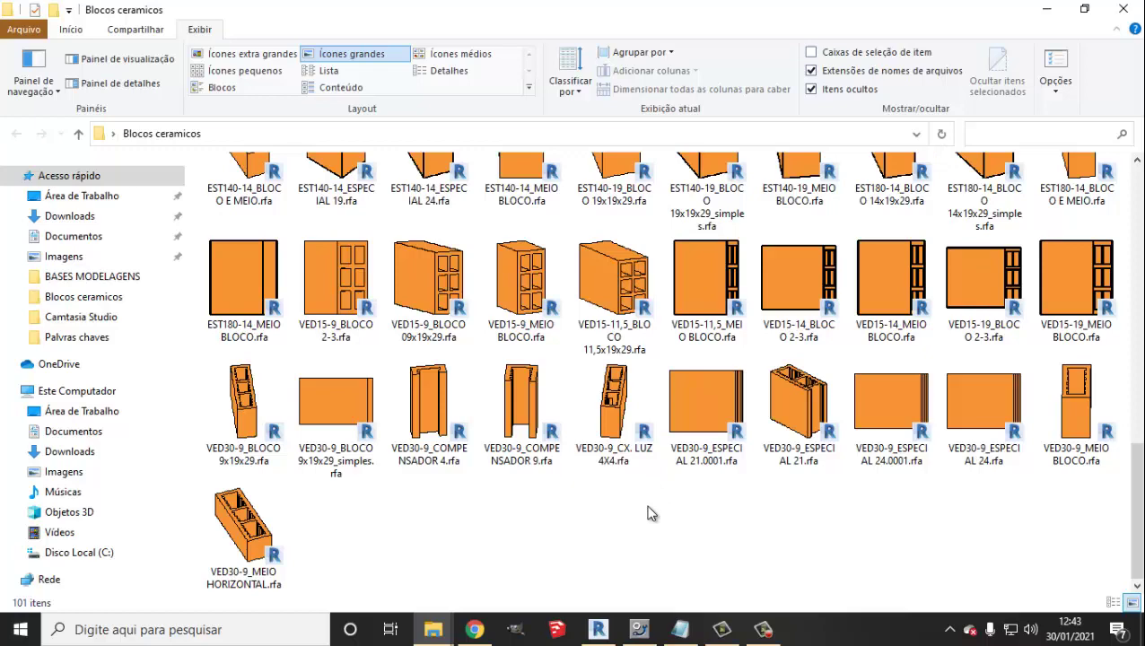
scroll(660, 509, "up", 3)
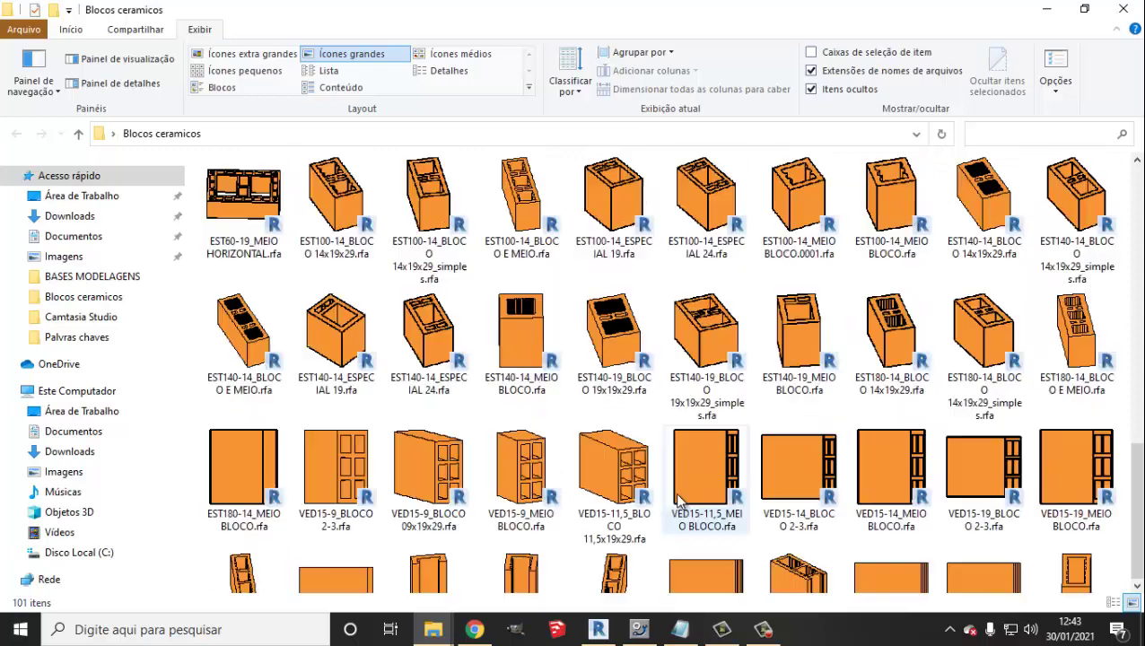
scroll(670, 396, "up", 3)
scroll(669, 396, "up", 2)
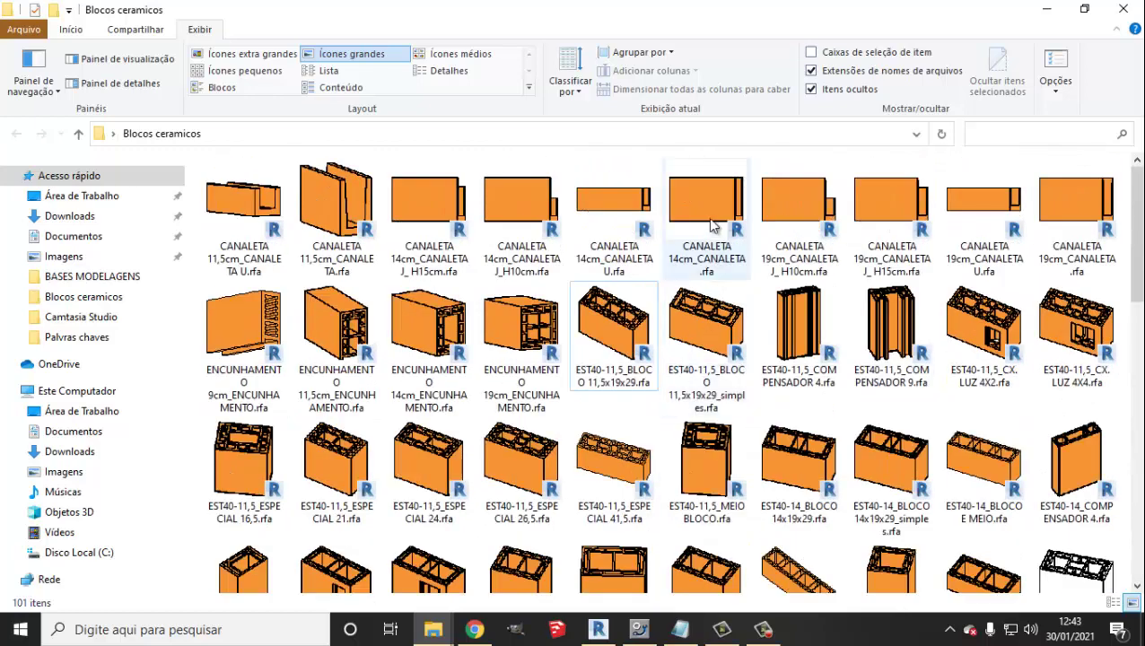
scroll(727, 451, "down", 2)
scroll(728, 452, "down", 3)
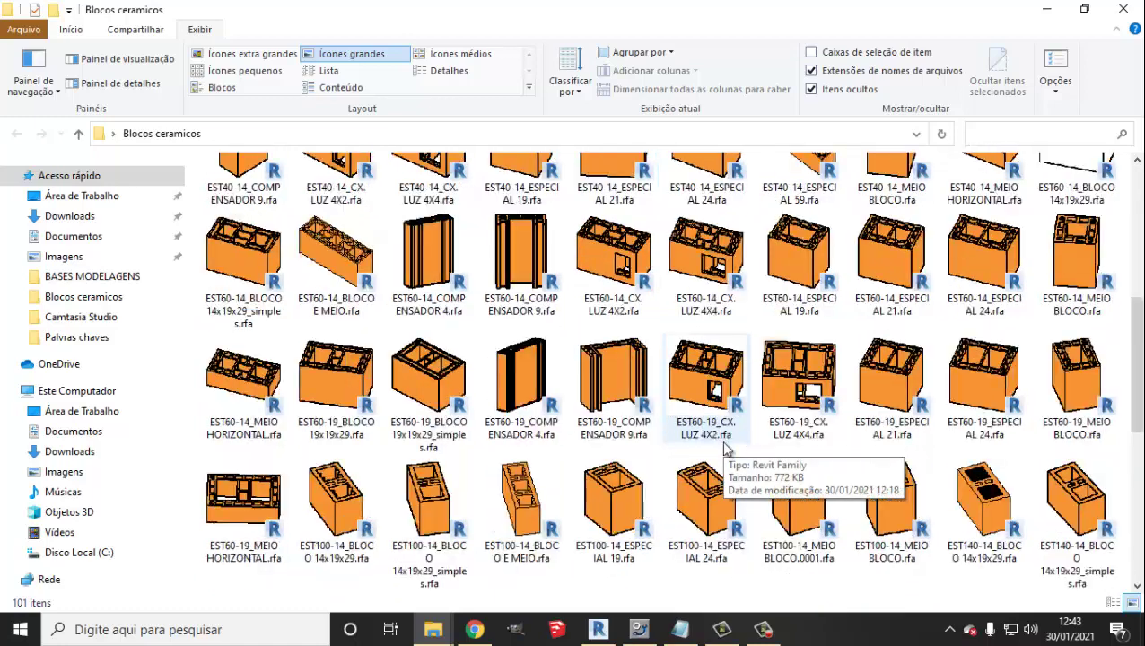
scroll(727, 451, "down", 3)
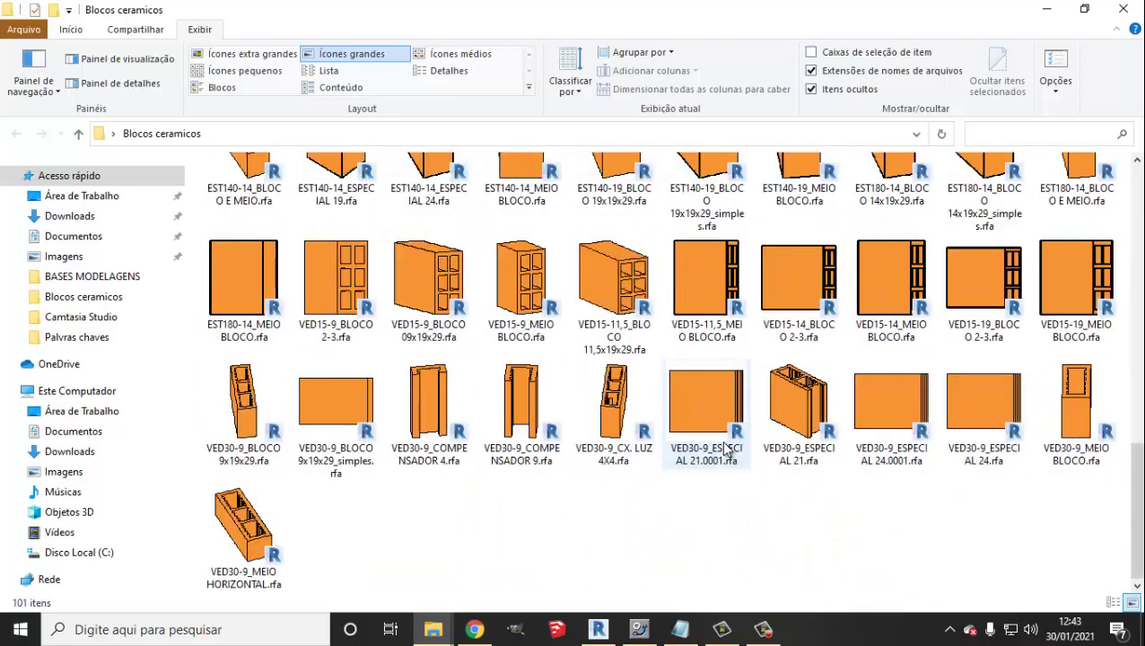
scroll(794, 511, "up", 4)
scroll(793, 511, "up", 4)
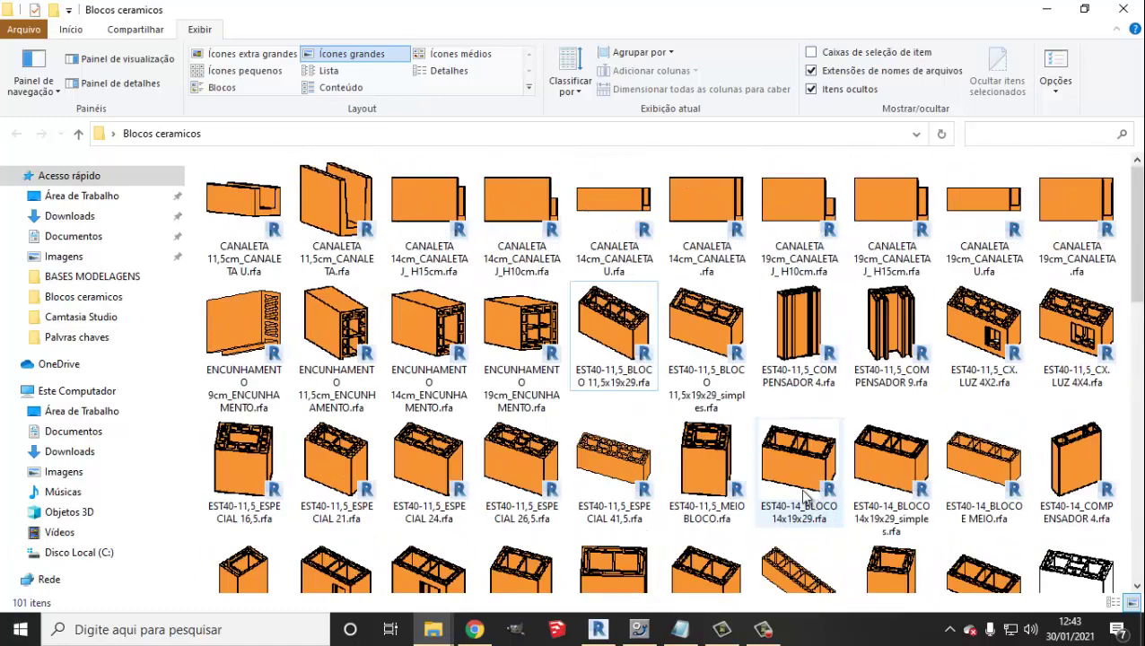
left_click(599, 631)
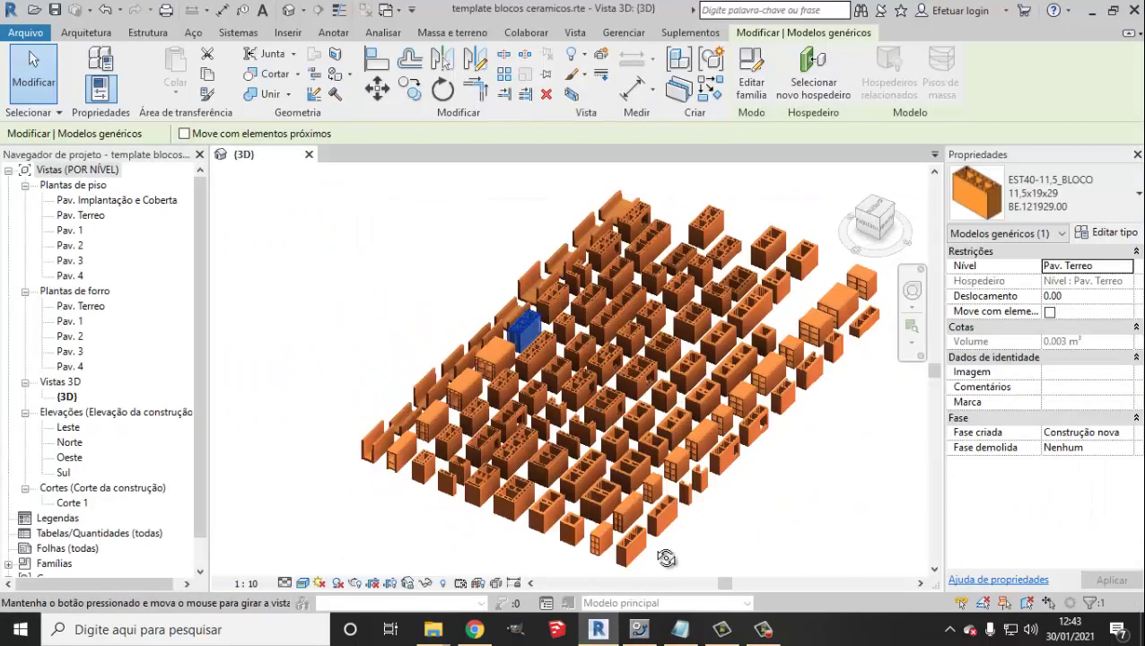
Orbit the block model to a new angle, clear the selection and zoom in
mouse_move(528, 549)
middle_mouse_down("shift")
mouse_move(641, 503)
mouse_move(747, 510)
middle_mouse_up("shift")
scroll(695, 389, "up", 2)
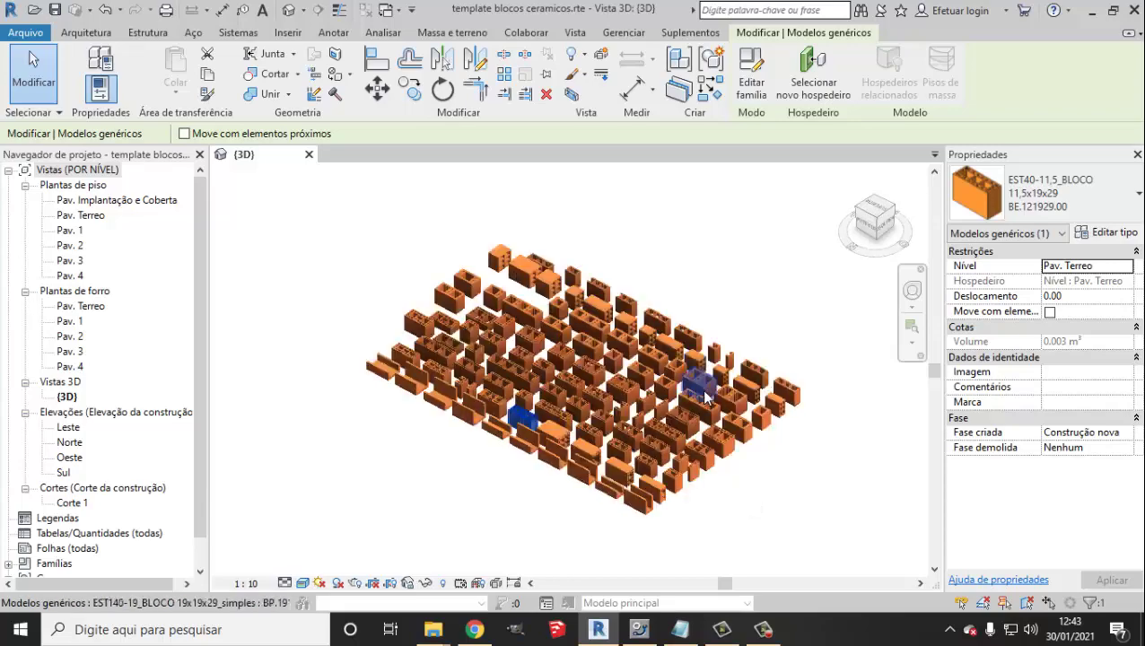
scroll(749, 289, "up", 2)
key("Escape")
scroll(701, 463, "up", 1)
scroll(701, 464, "up", 3)
scroll(699, 471, "down", 1)
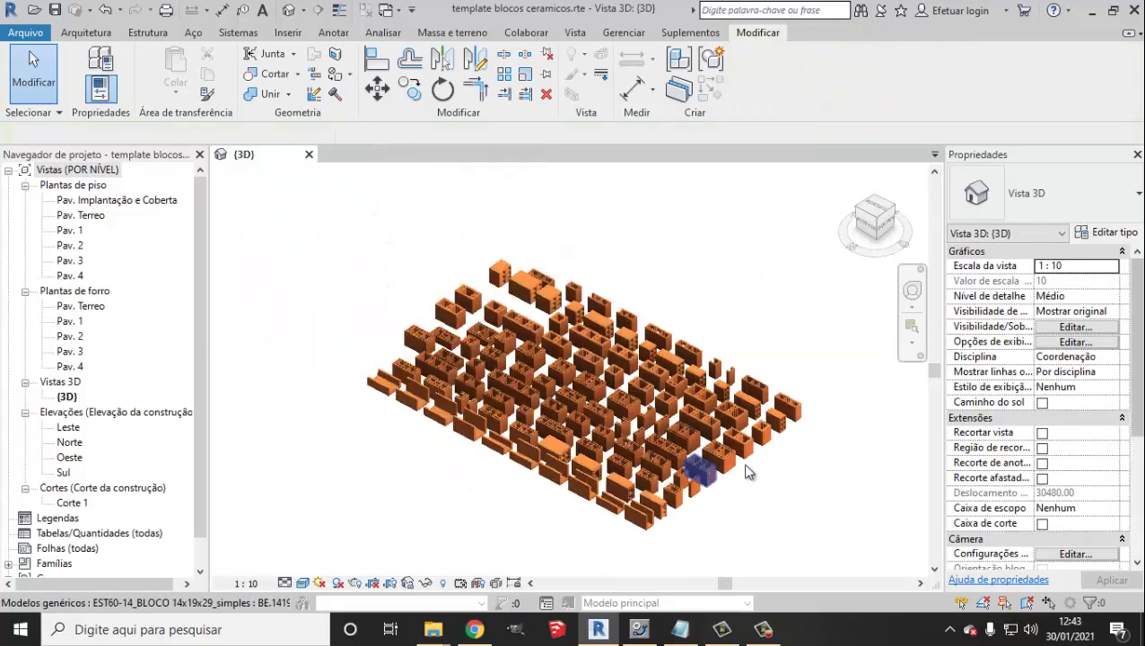
scroll(745, 462, "up", 2)
scroll(727, 440, "up", 2)
scroll(726, 437, "up", 1)
Select the EST100-14 block, then pull back over the whole grid and deselect it
left_click(725, 437)
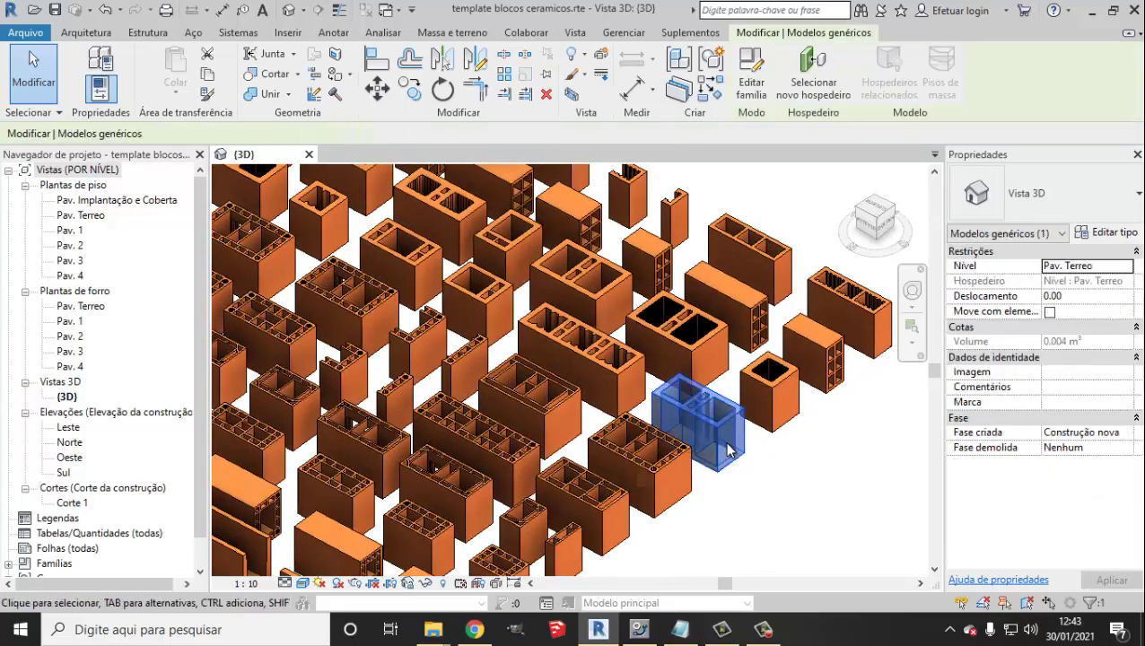
scroll(725, 437, "down", 5)
mouse_move(709, 435)
middle_mouse_down("shift")
mouse_move(549, 363)
mouse_move(682, 467)
middle_mouse_up("shift")
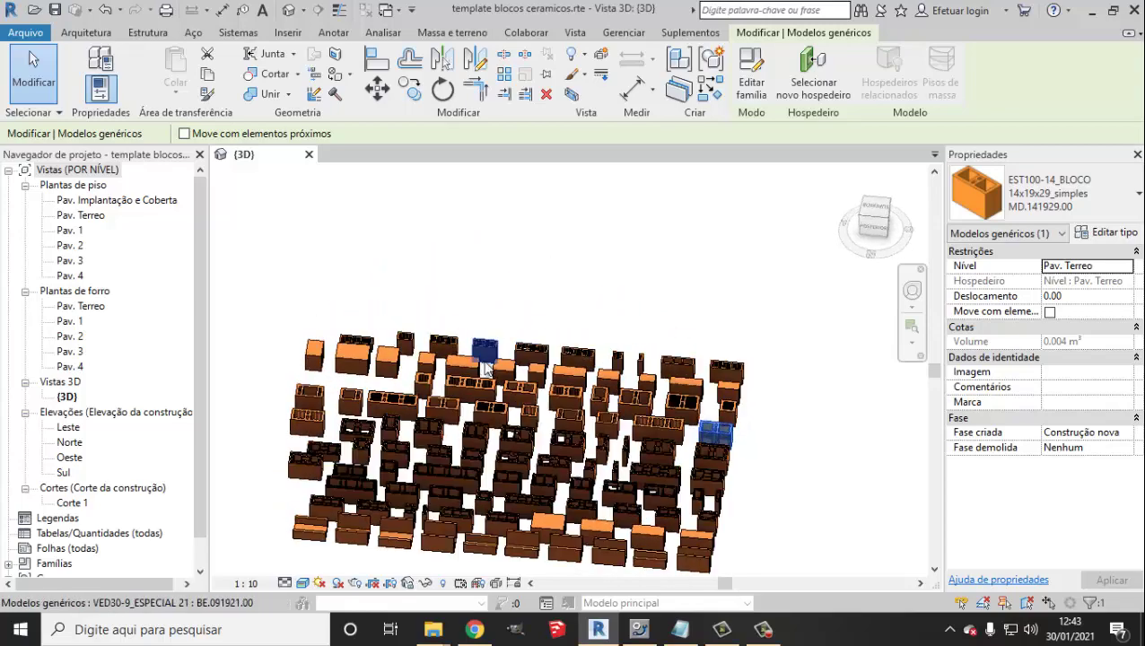
left_click(681, 458)
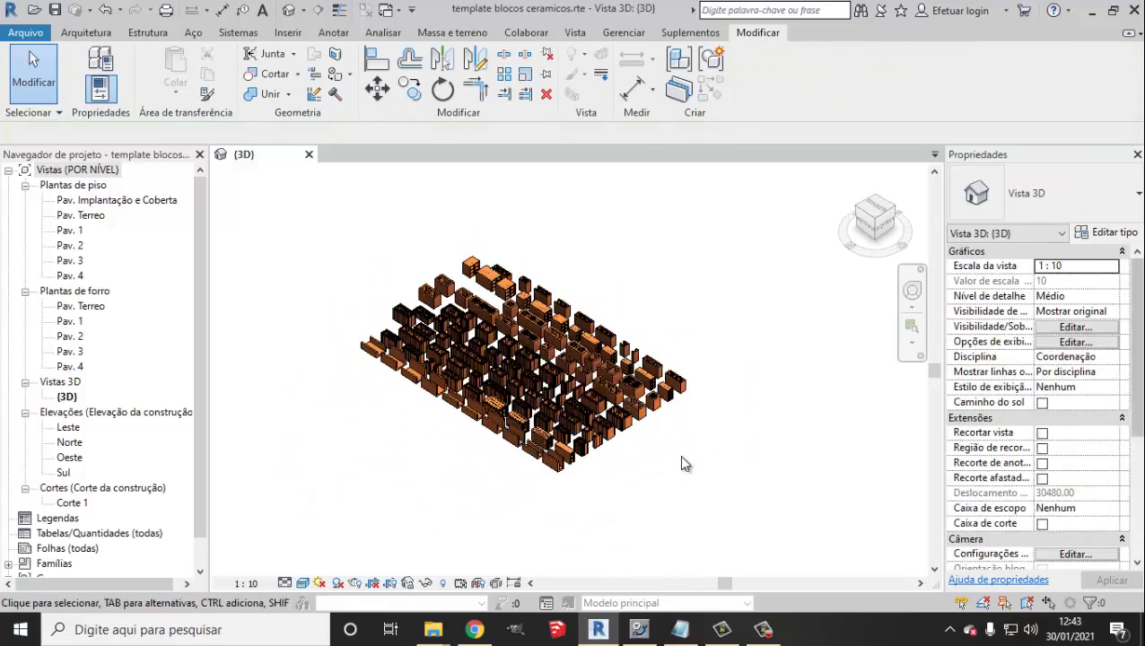
Open the Pav. Terreo floor plan from Plantas de piso
scroll(679, 431, "up", 2)
scroll(743, 338, "up", 2)
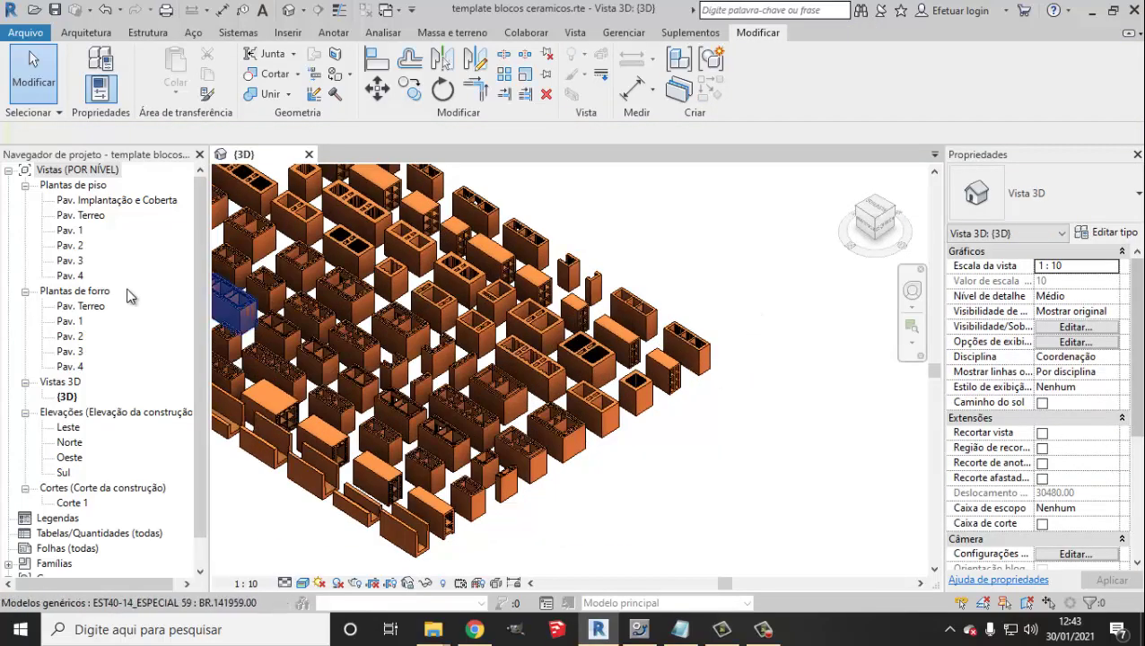
double_click(90, 215)
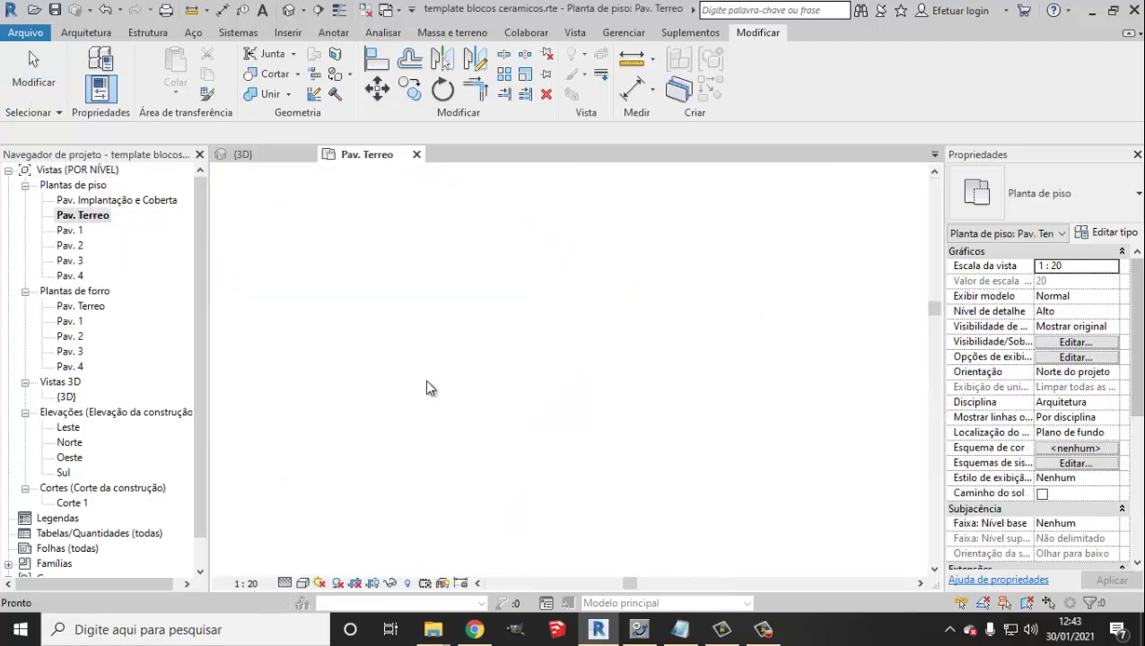
Copy the ceramic block once, placing the copy directly to its right
scroll(558, 358, "up", 3)
scroll(559, 356, "up", 3)
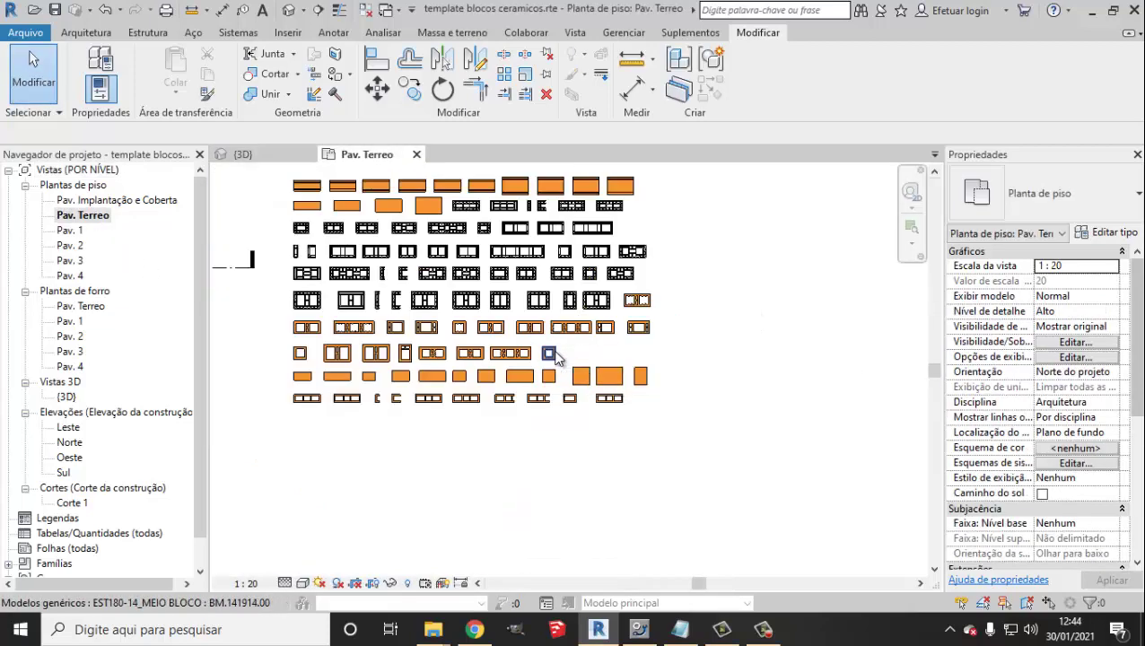
scroll(574, 346, "up", 1)
scroll(597, 341, "up", 2)
scroll(606, 341, "up", 2)
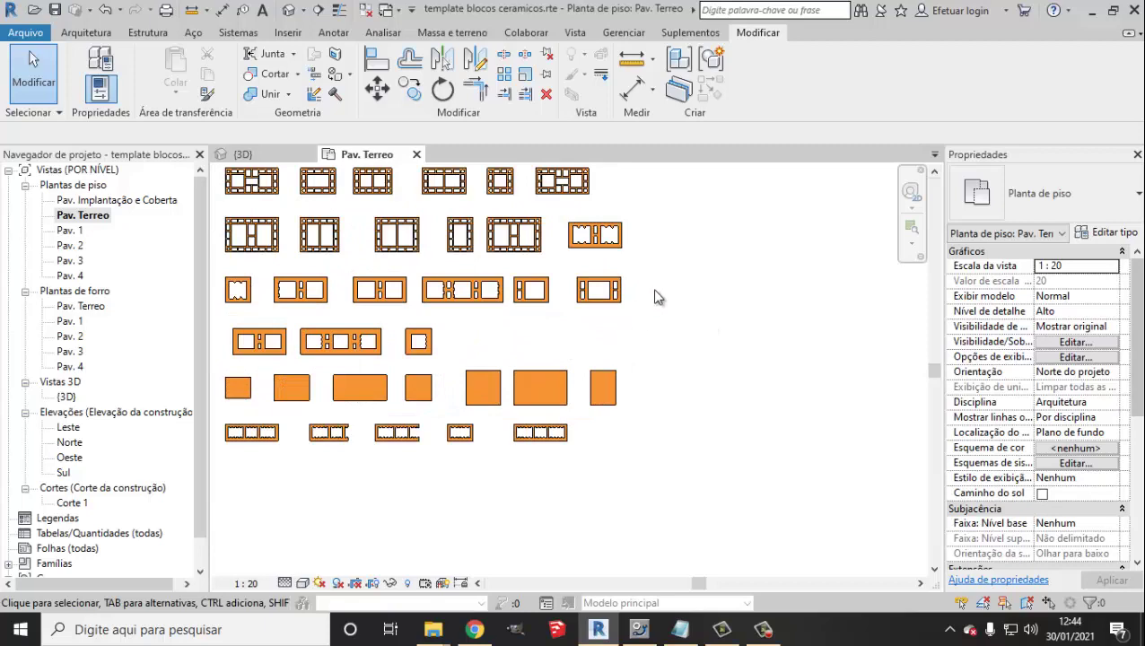
scroll(657, 290, "up", 1)
scroll(669, 289, "up", 2)
scroll(718, 279, "up", 2)
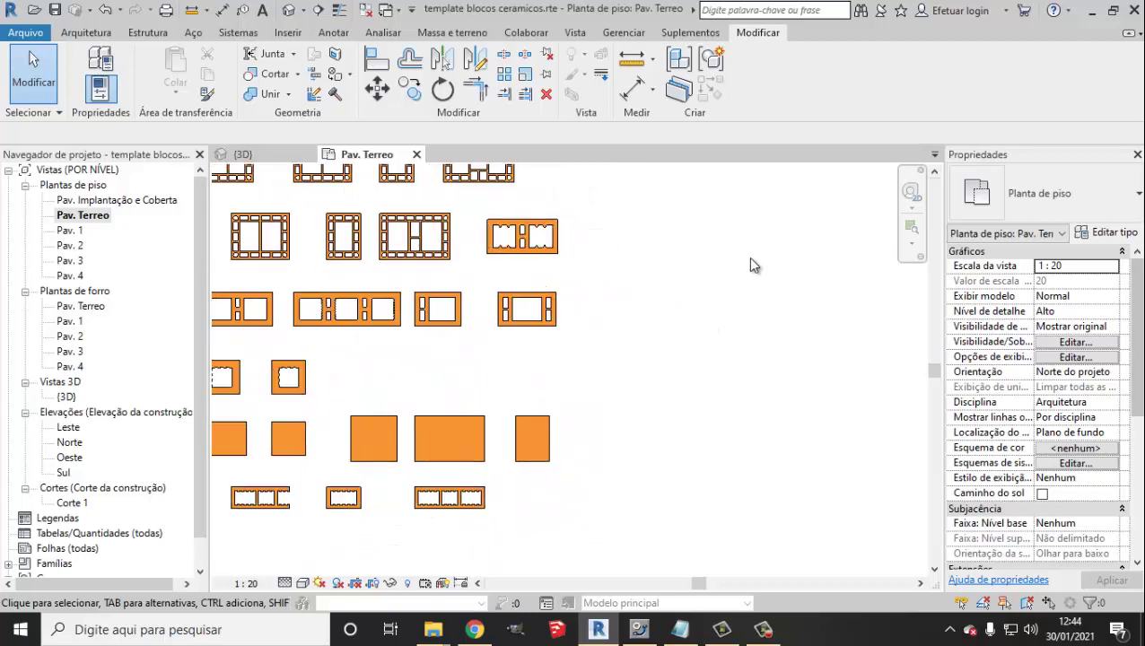
left_click(555, 316)
left_click(413, 91)
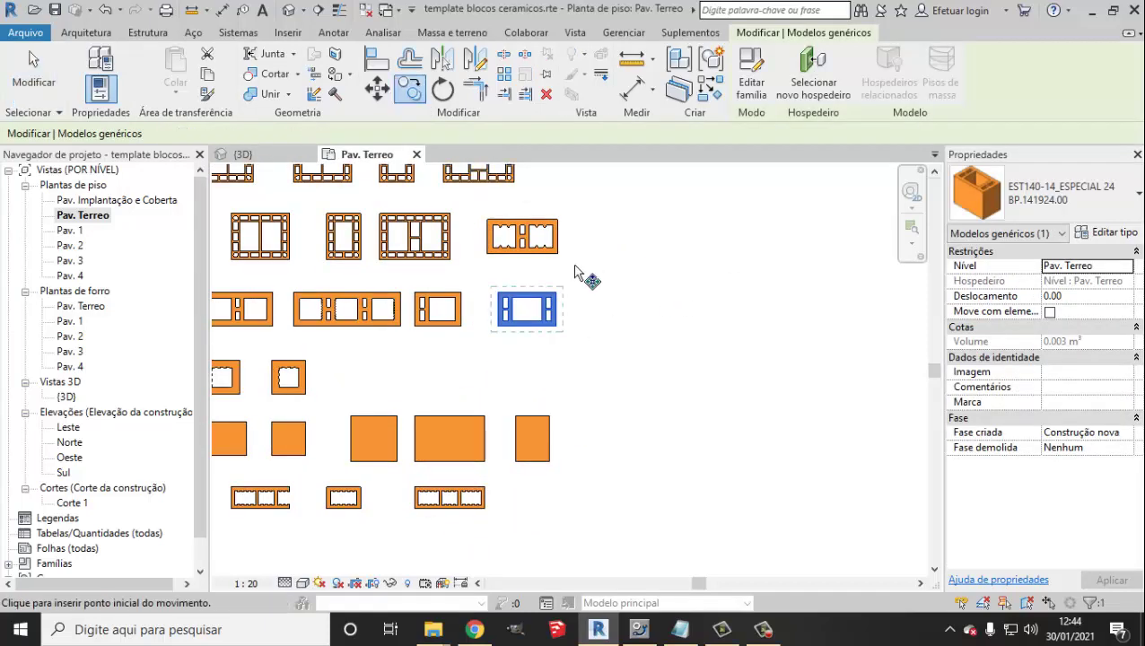
scroll(547, 290, "up", 3)
left_click(394, 295)
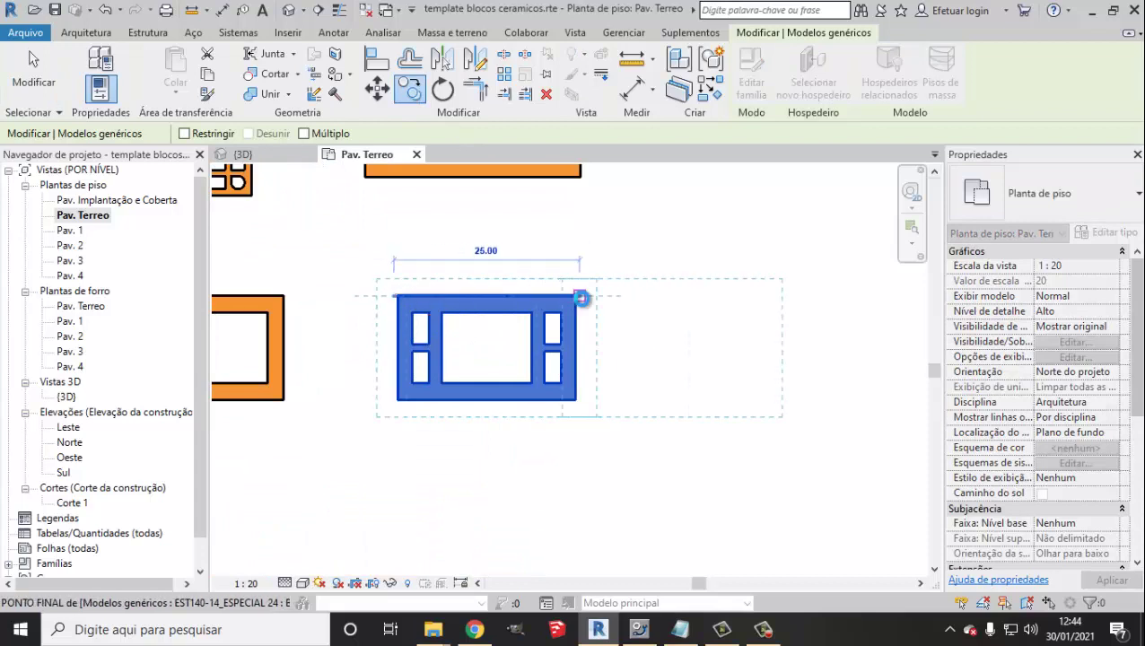
left_click(579, 296)
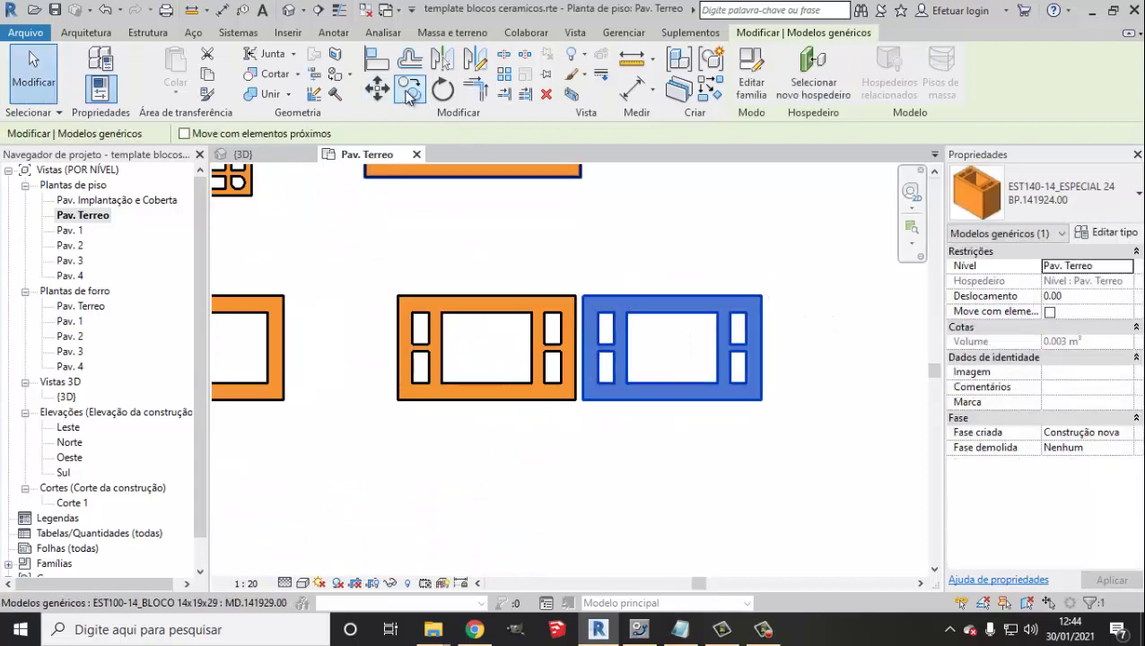
Extend the row with further copies, each one block-width to the right
left_click(412, 90)
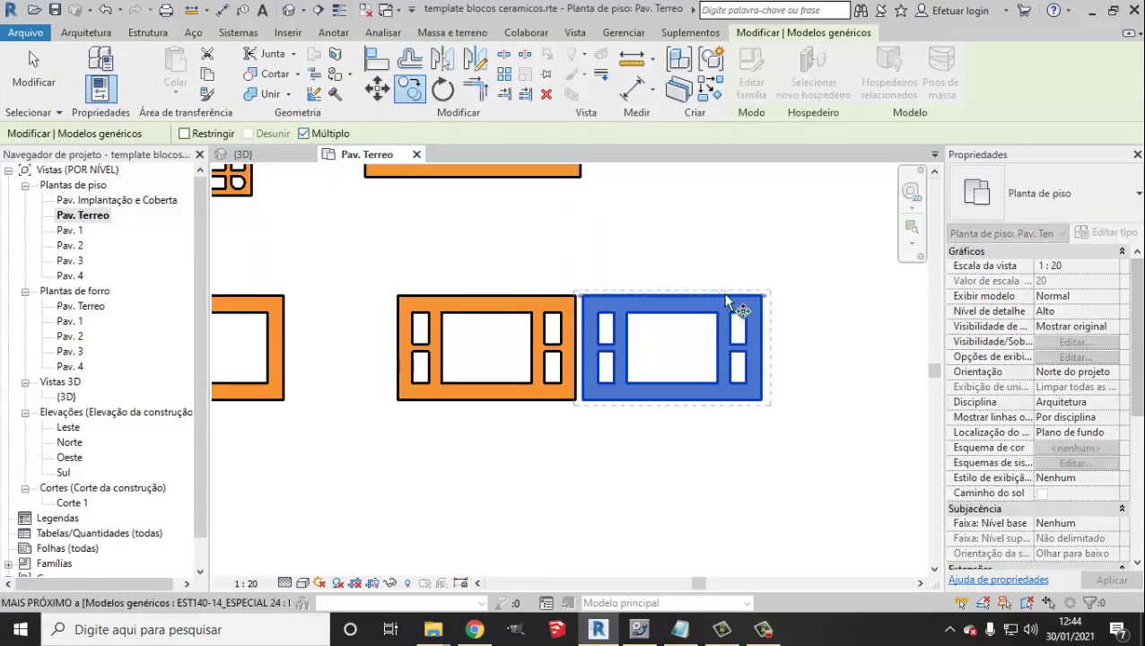
left_click(761, 298)
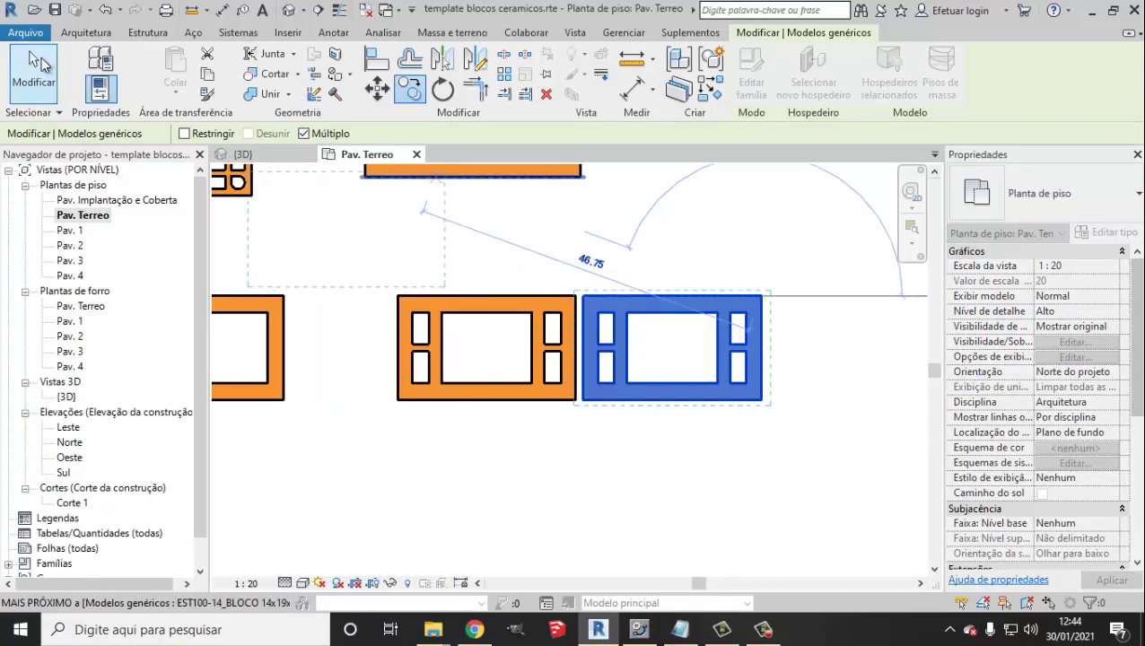
left_click(41, 58)
left_click(670, 310)
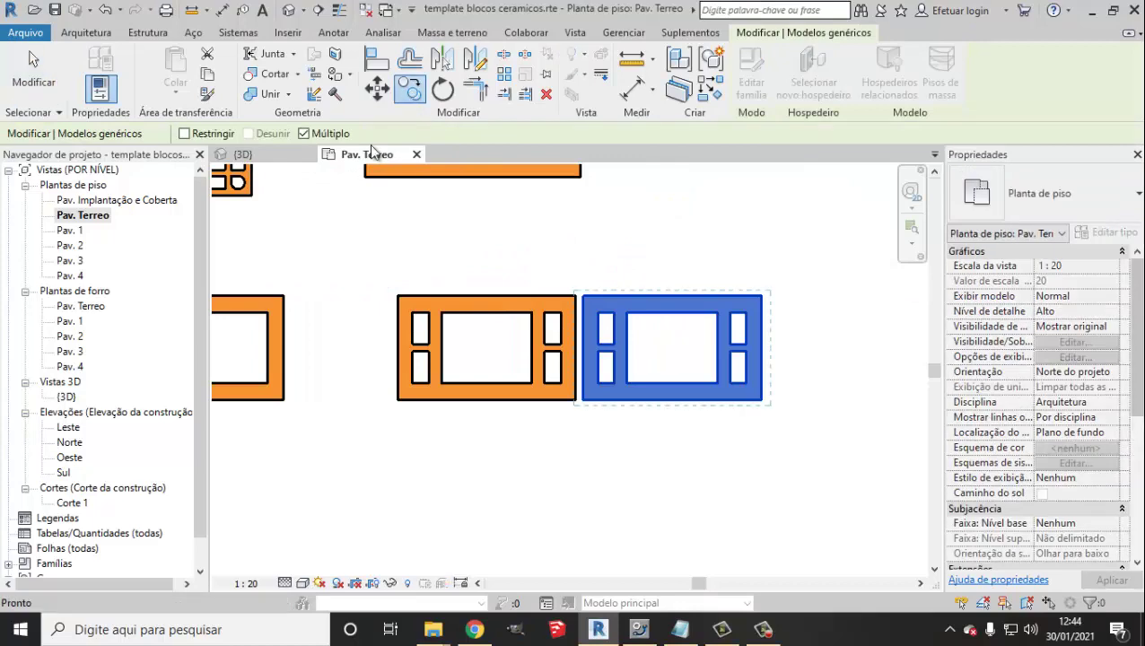
left_click(583, 299)
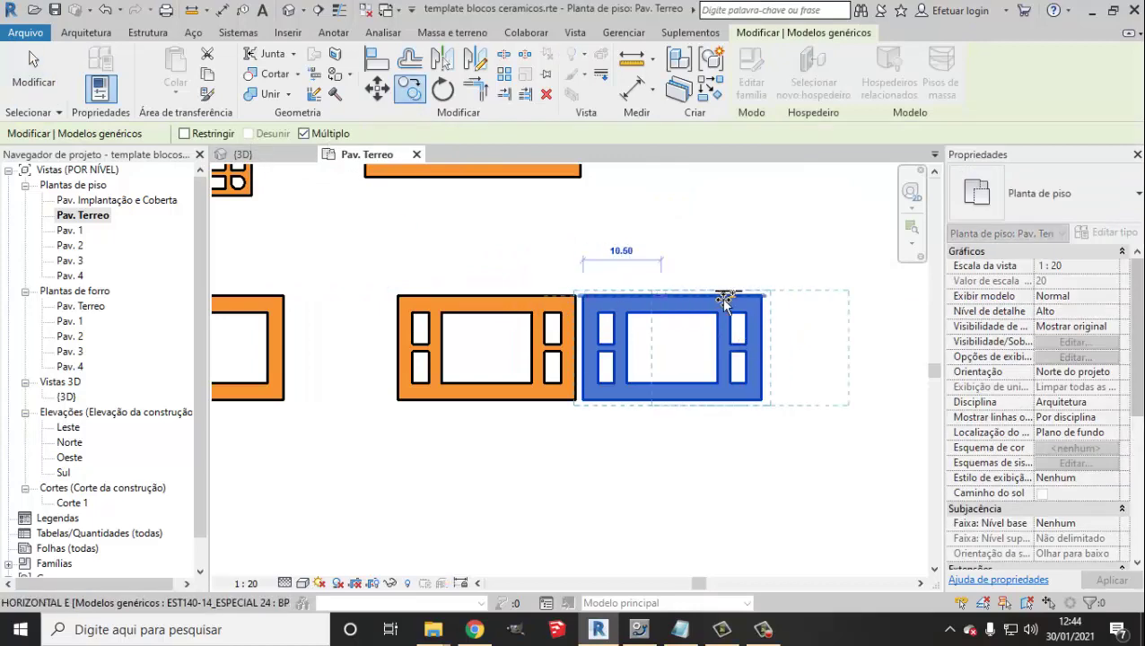
left_click(761, 299)
scroll(520, 301, "down", 3)
scroll(644, 312, "up", 3)
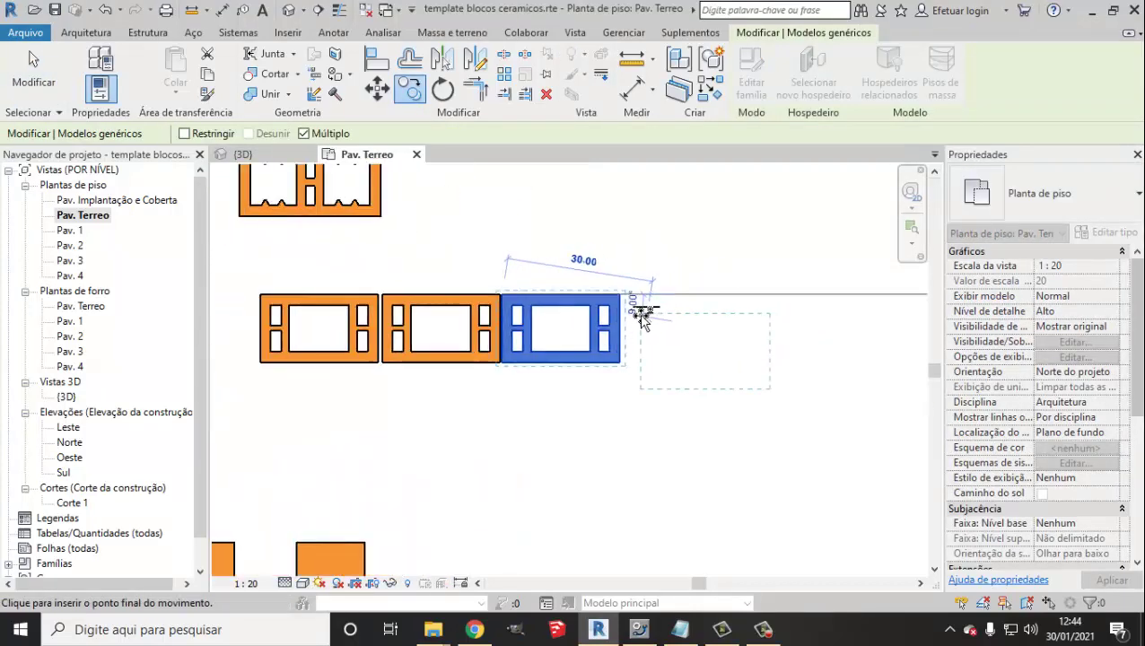
left_click(769, 289)
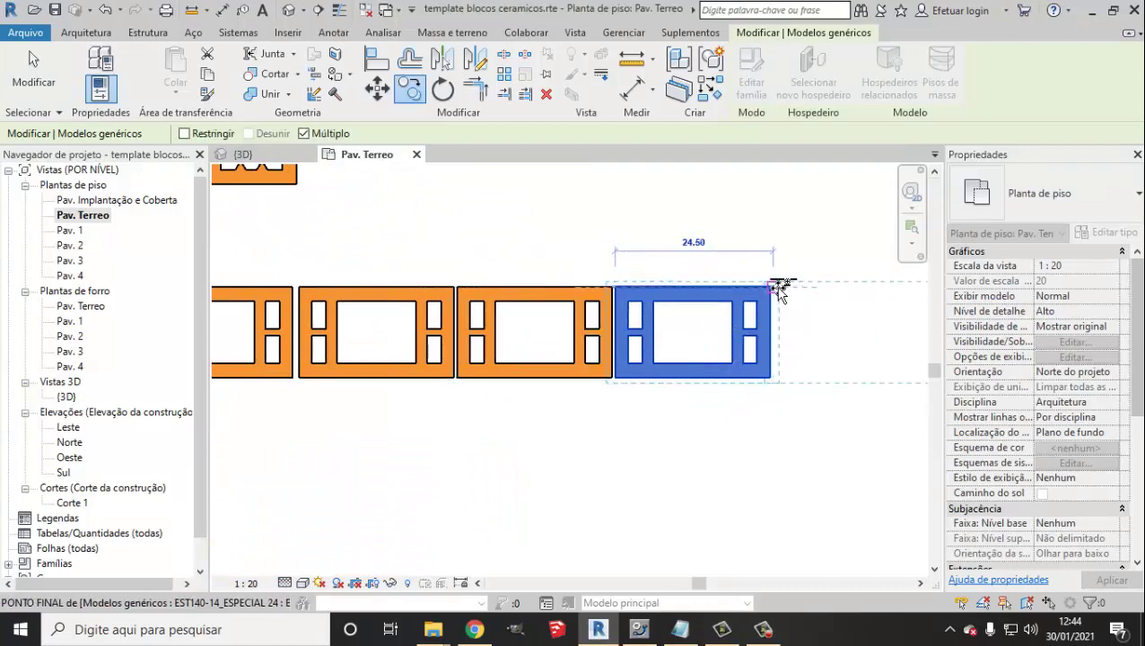
left_click(774, 289)
scroll(651, 315, "down", 3)
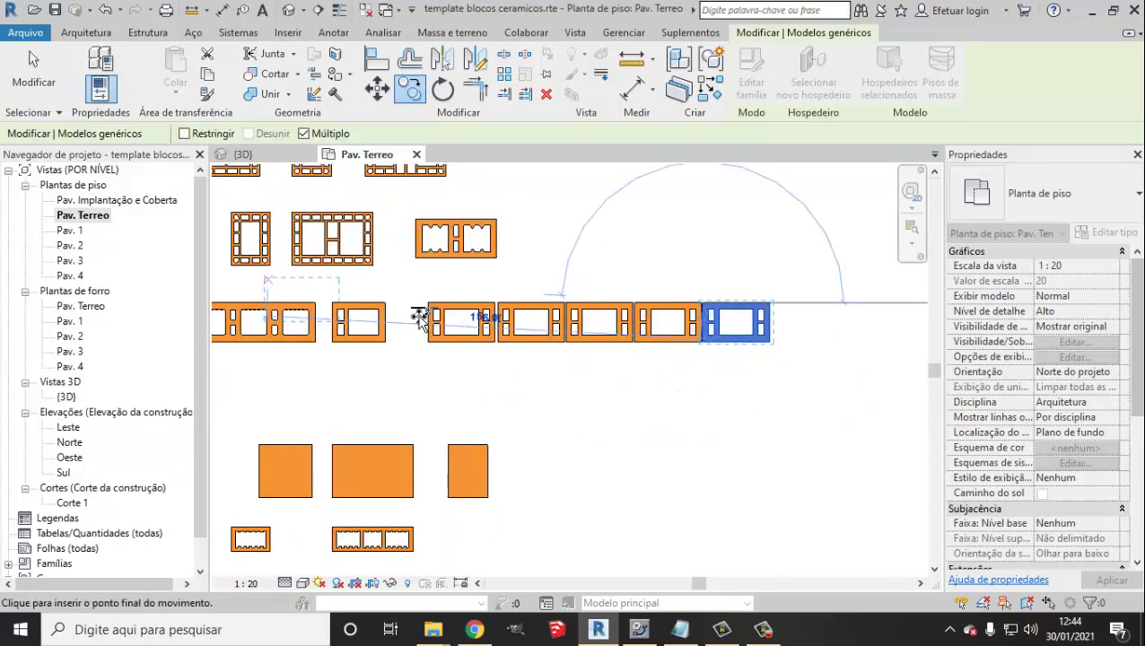
left_click(51, 93)
Inspect the block row in the 3D view, then return to the Pav. Terreo plan
scroll(744, 336, "up", 3)
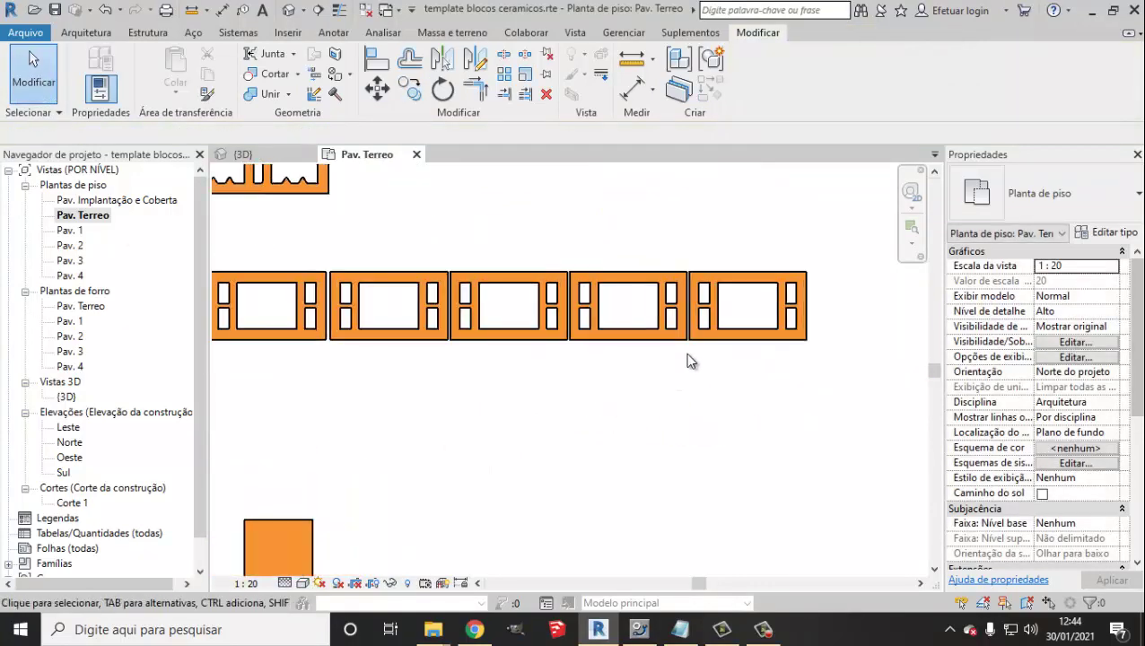
scroll(687, 371, "down", 1)
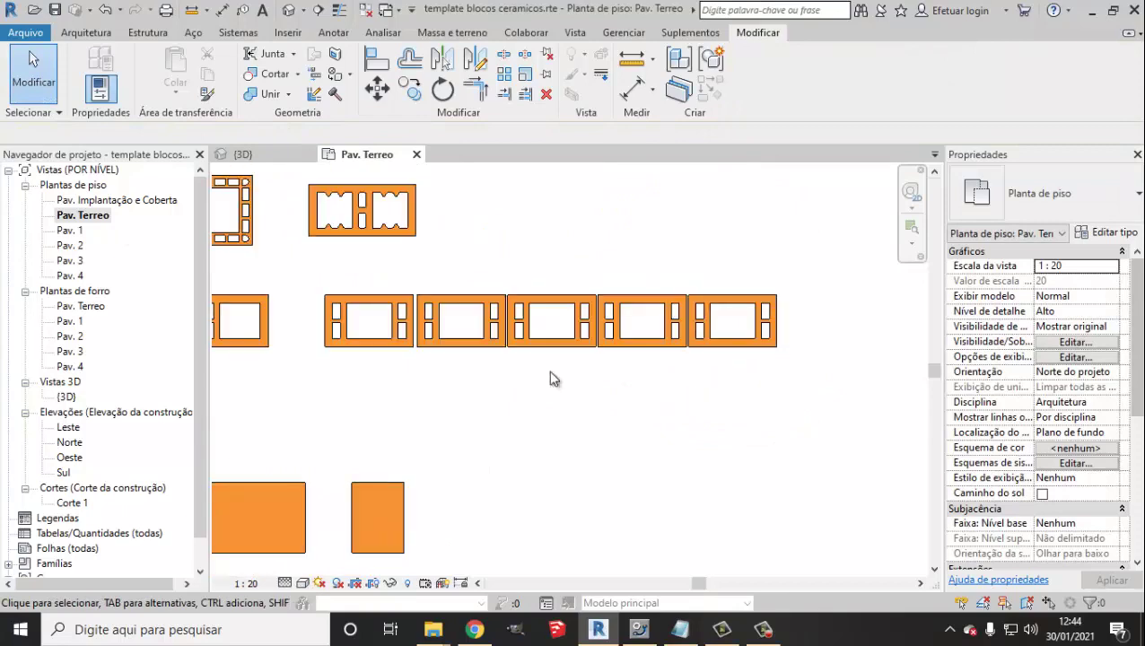
left_click(287, 13)
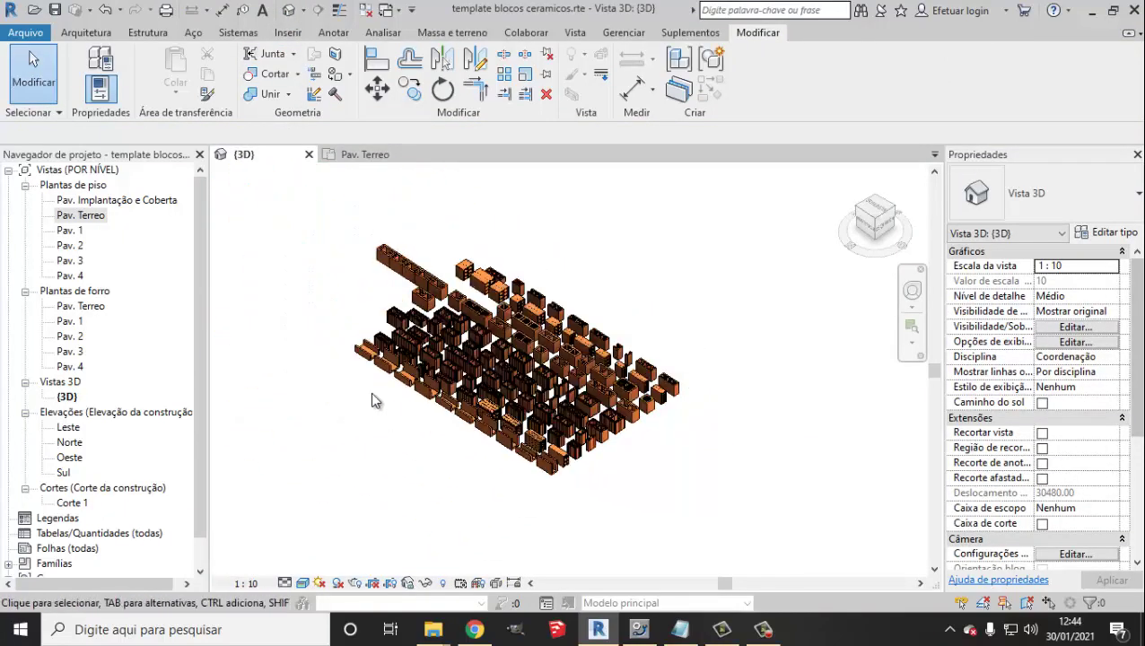
middle_click_drag(376, 401, 575, 372, "shift")
scroll(617, 543, "down", 2)
middle_click_drag(617, 542, 758, 526, "shift")
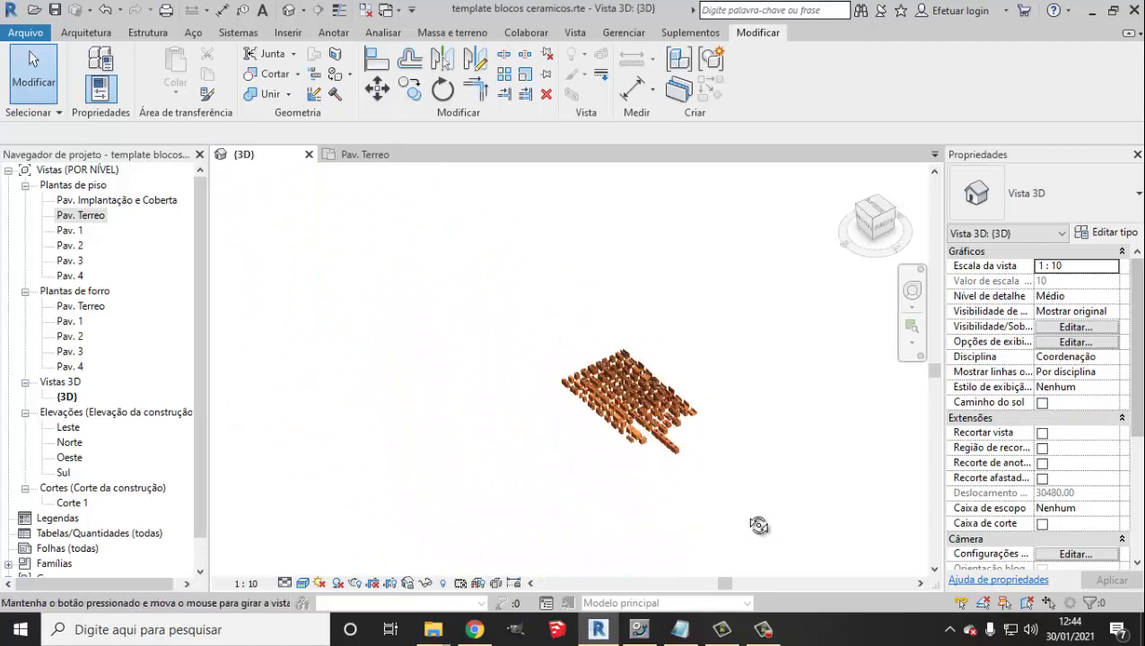
scroll(758, 526, "up", 3)
scroll(772, 429, "up", 2)
middle_click_drag(744, 374, 618, 334)
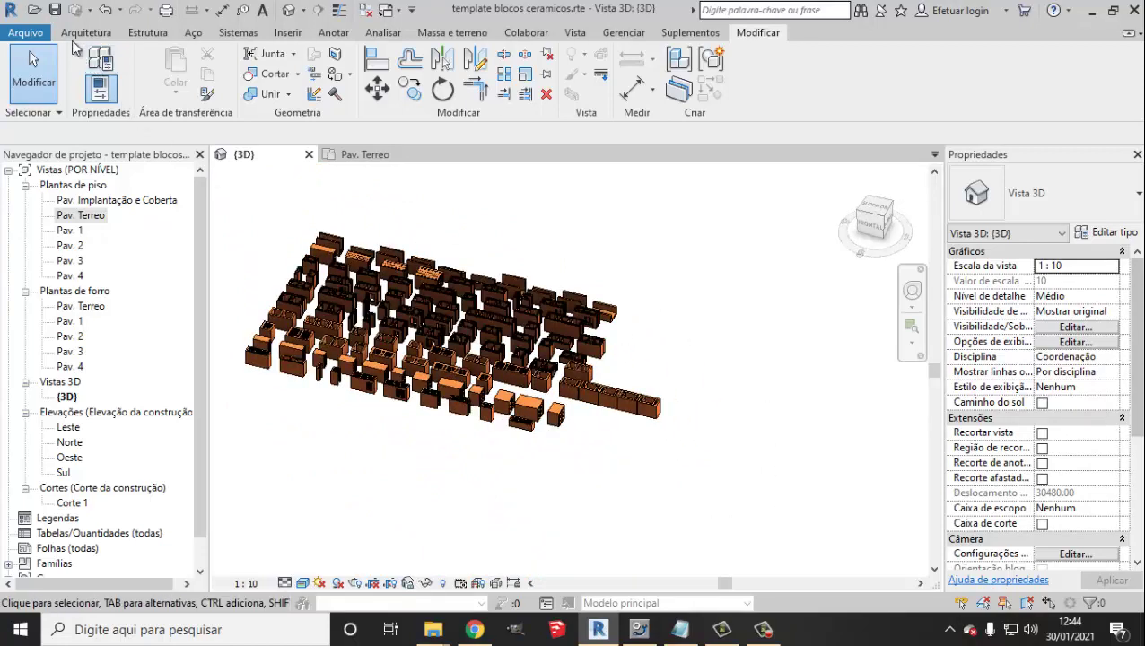
double_click(89, 216)
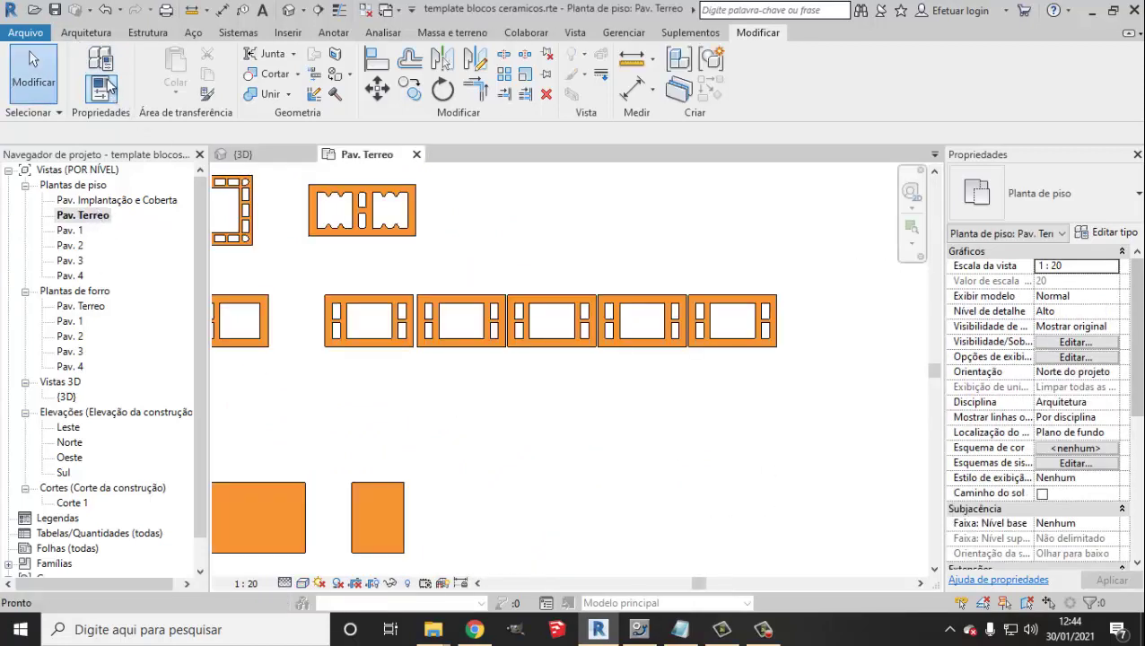
left_click(99, 38)
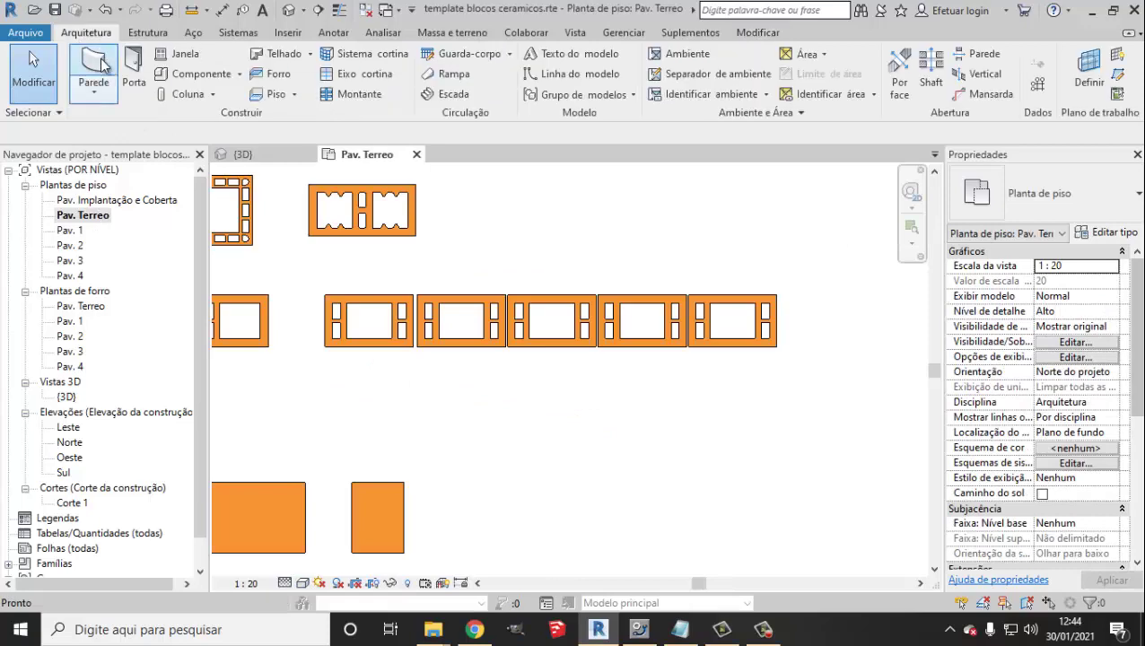
Start a wall and browse the Parede básica block wall types, leaving EST60_19X19X29 selected
left_click(104, 63)
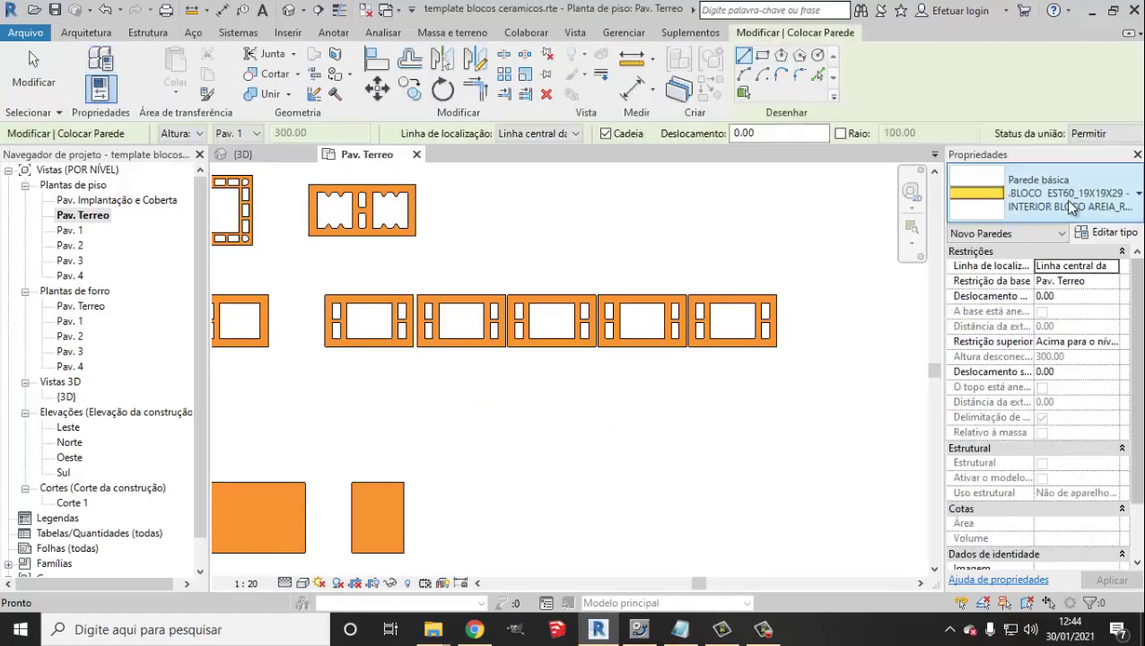
left_click(1071, 204)
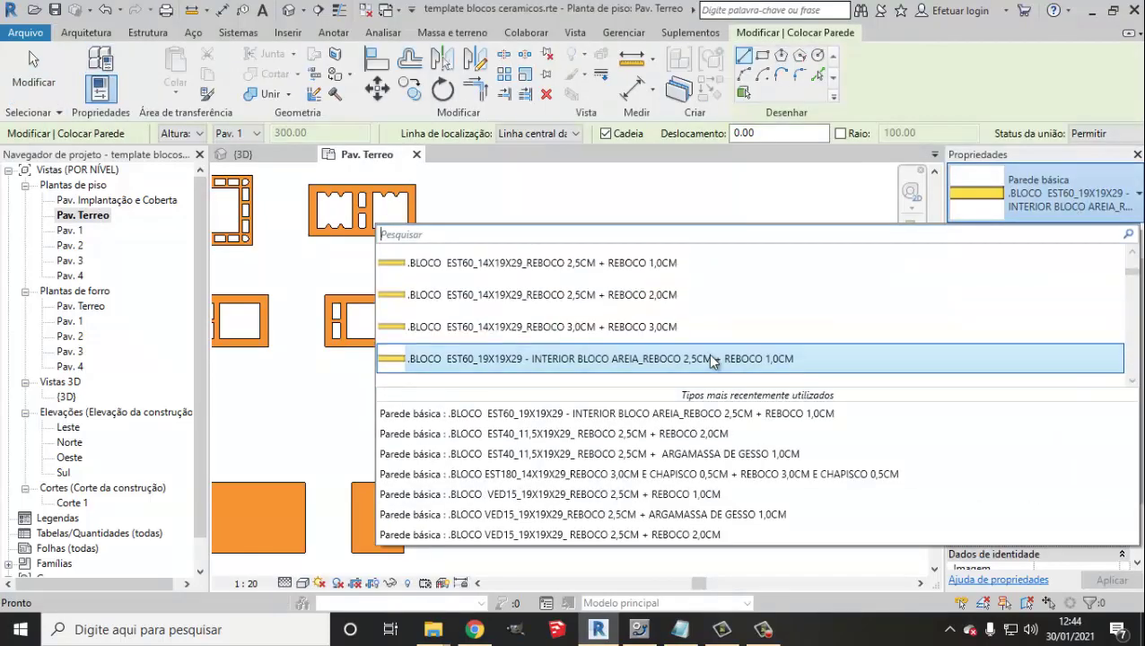
scroll(709, 360, "up", 2)
scroll(702, 360, "up", 1)
scroll(682, 364, "up", 2)
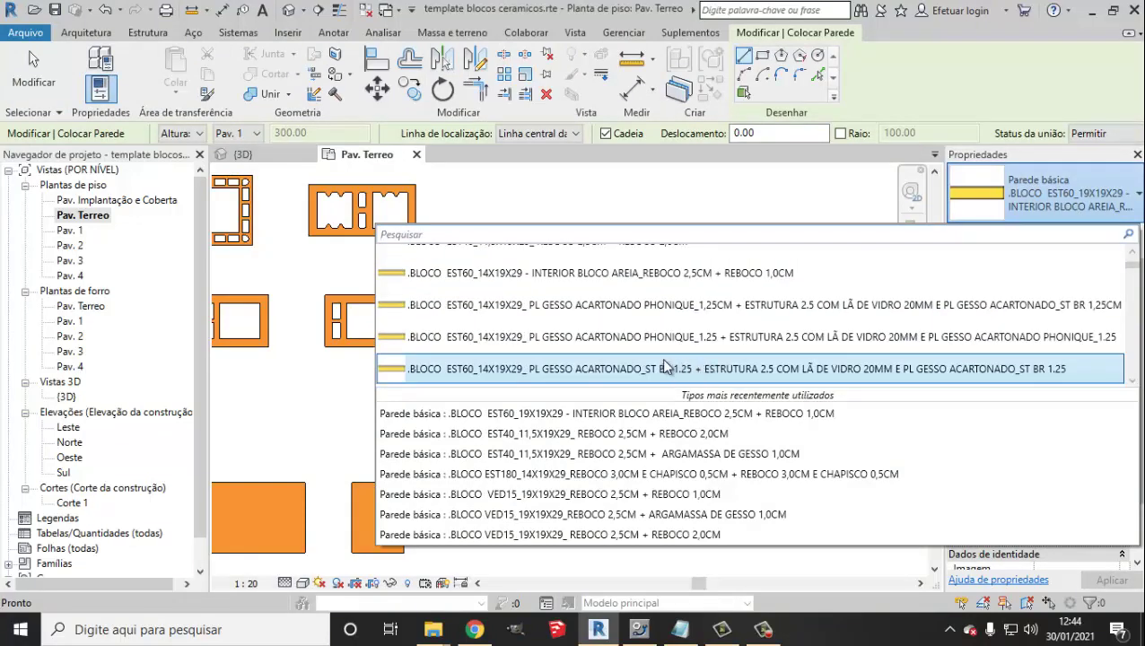
scroll(636, 305, "up", 3)
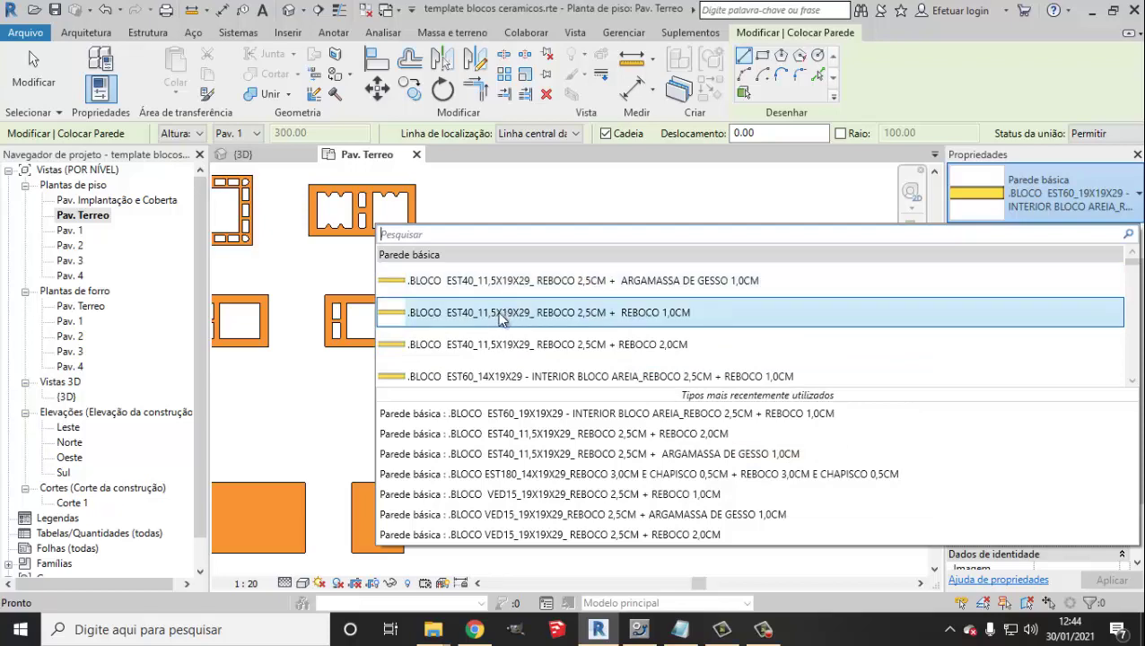
scroll(507, 327, "down", 2)
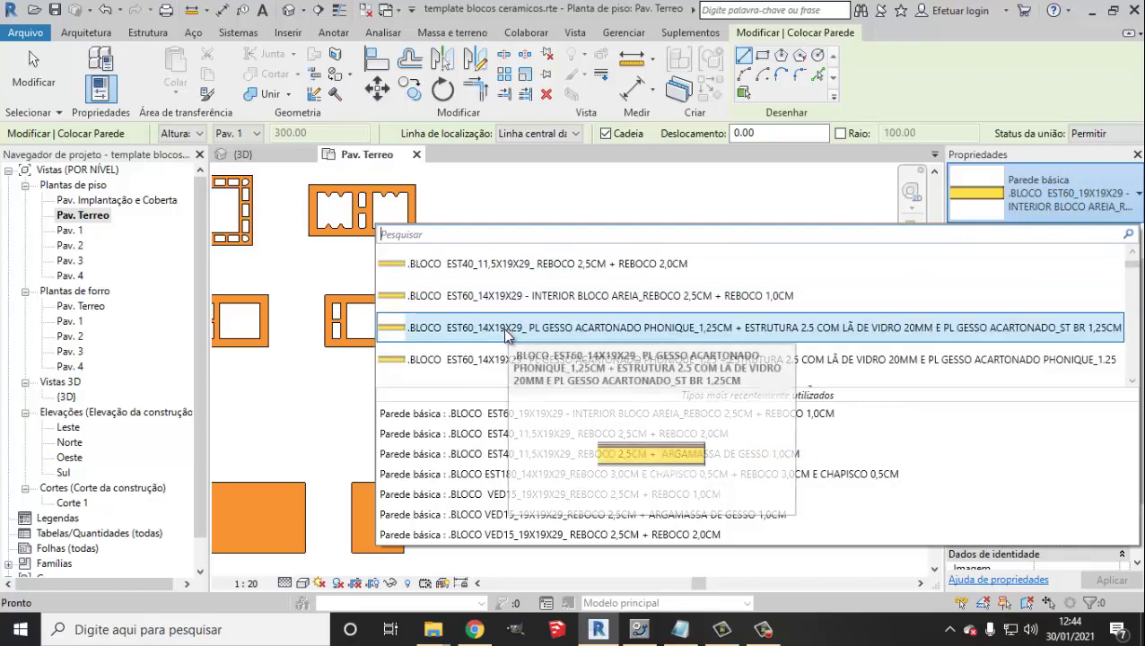
scroll(494, 302, "down", 2)
scroll(496, 301, "down", 3)
scroll(497, 302, "down", 2)
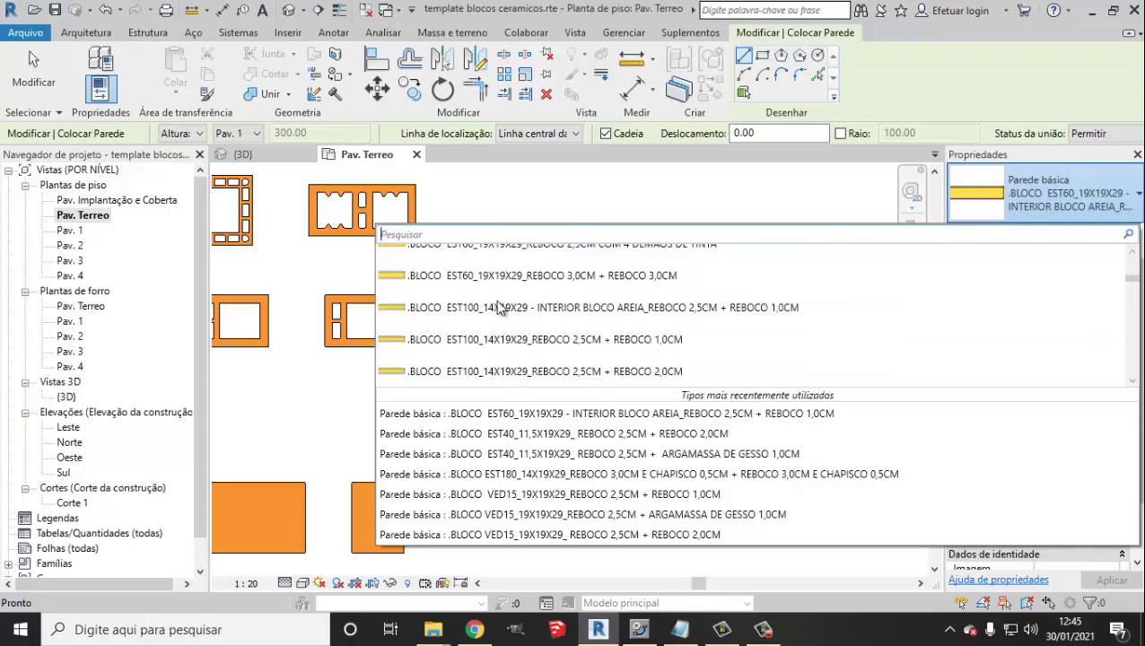
scroll(499, 303, "down", 1)
scroll(500, 309, "down", 3)
scroll(504, 314, "down", 1)
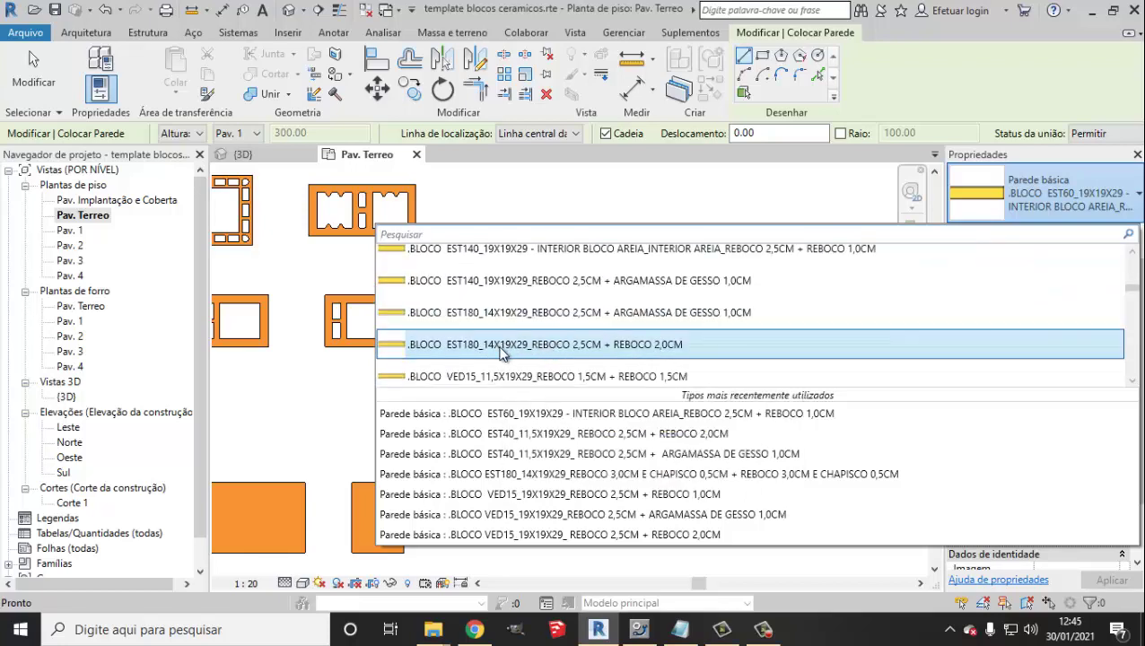
scroll(501, 352, "down", 1)
scroll(538, 351, "up", 2)
scroll(574, 350, "up", 2)
scroll(609, 348, "up", 3)
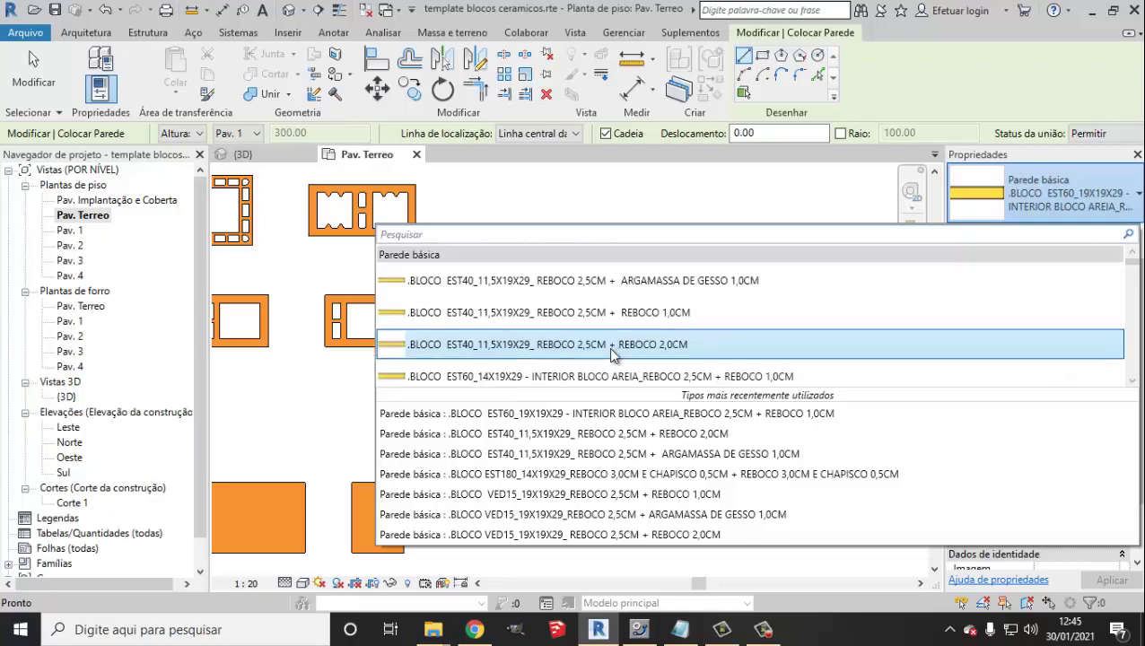
Draw the right vertical wall about 200 long
key("Escape")
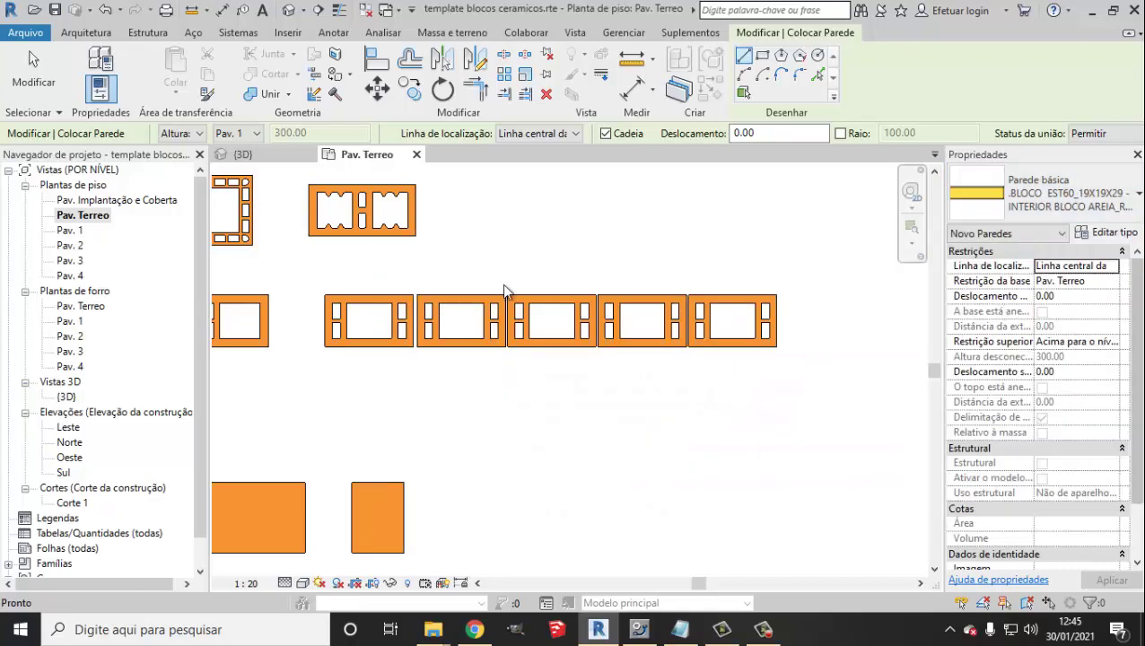
scroll(718, 373, "down", 5)
scroll(557, 417, "down", 3)
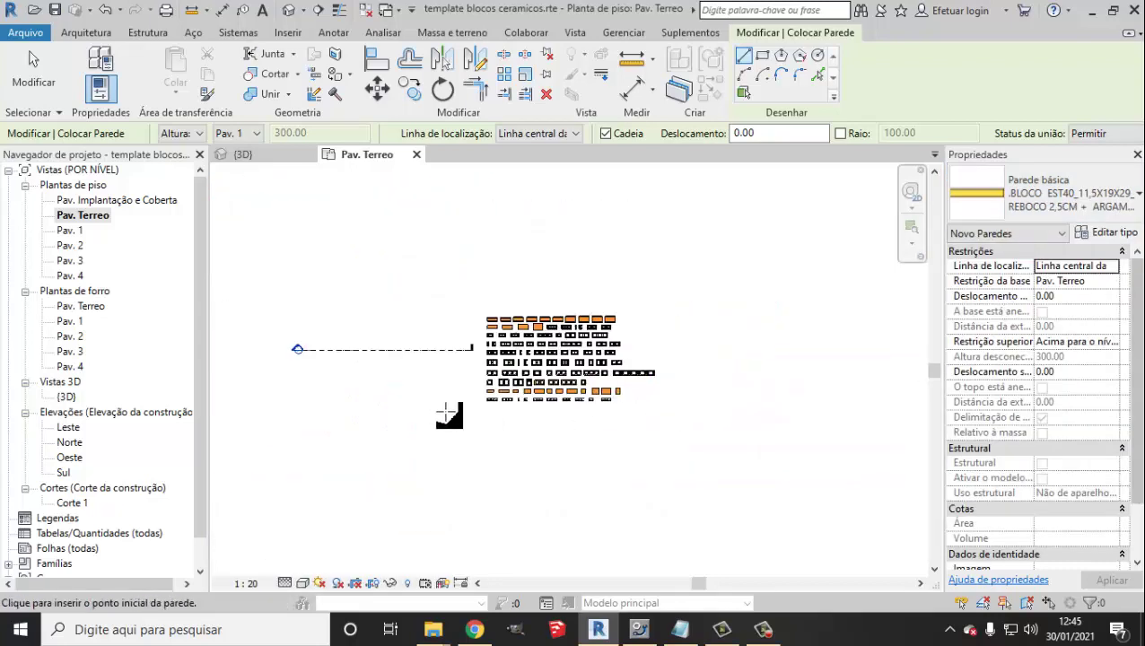
scroll(422, 391, "up", 2)
scroll(404, 375, "up", 2)
left_click(588, 216)
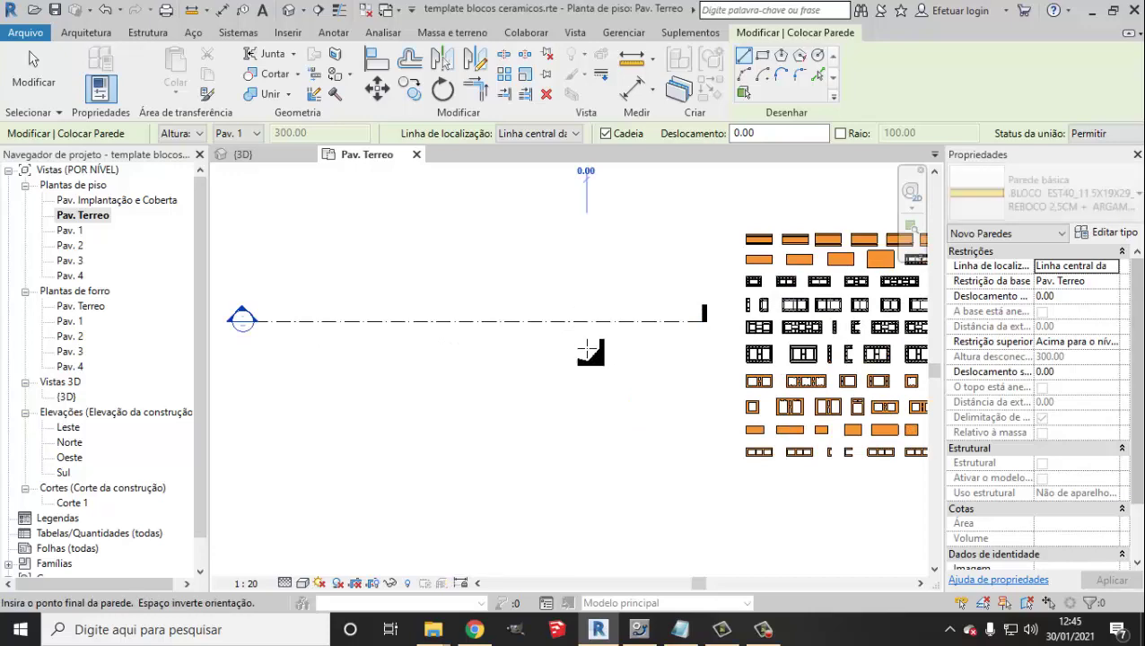
left_click(585, 423)
left_click(34, 72)
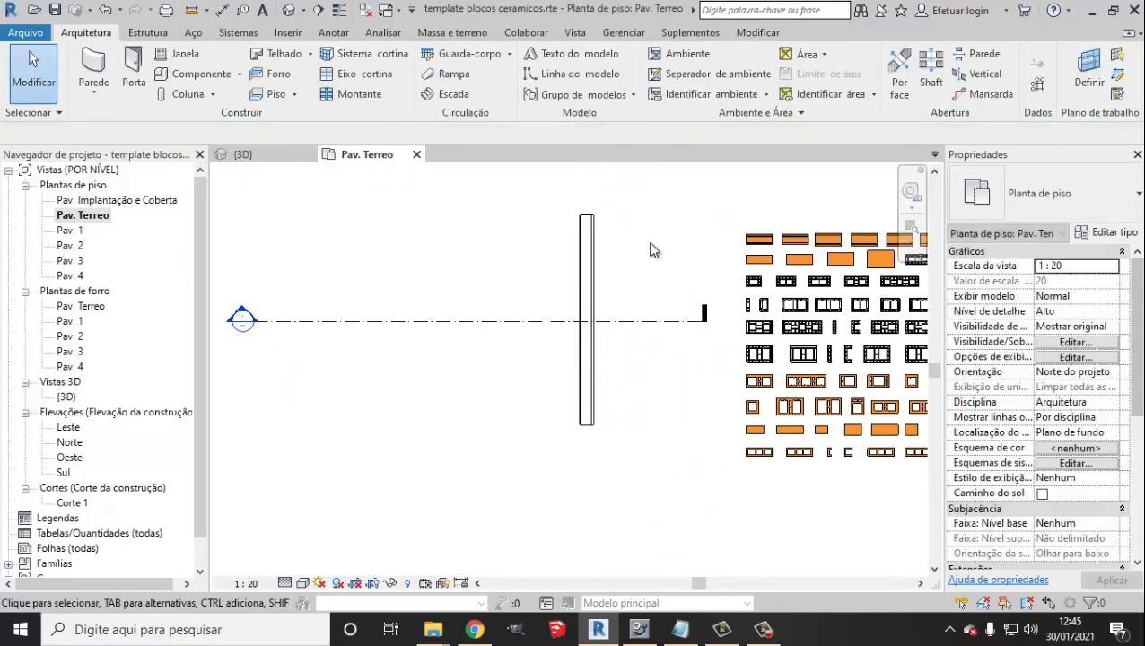
Draw a 270 bottom wall leftward using the EST40 type with REBOCO 1,0CM finish
left_click(95, 56)
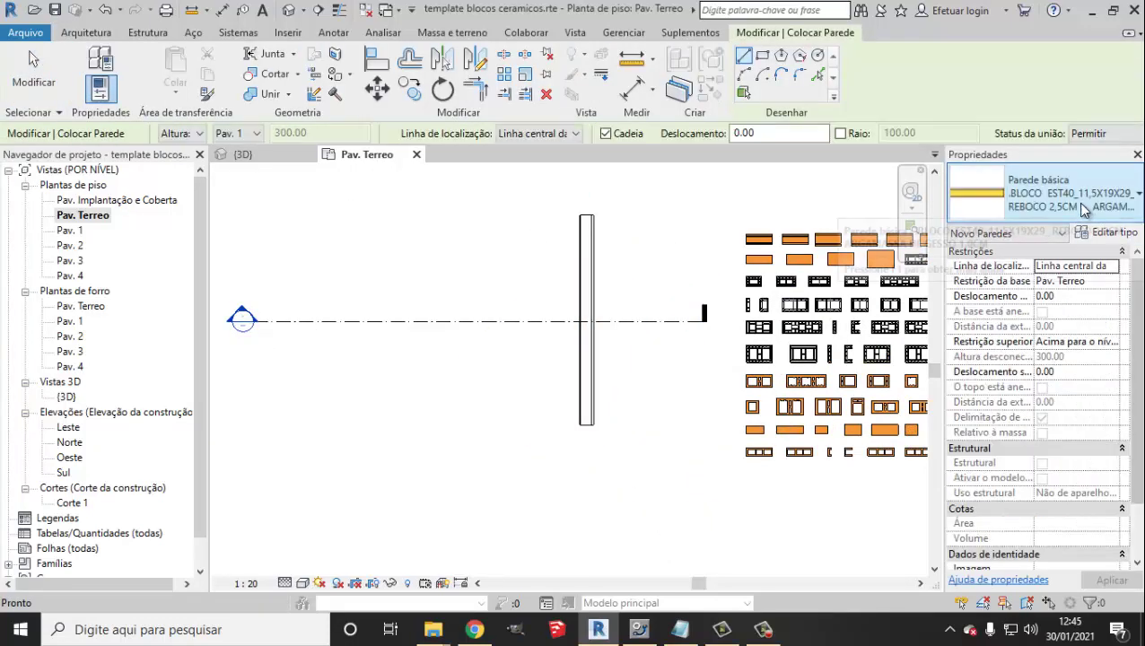
left_click(1077, 202)
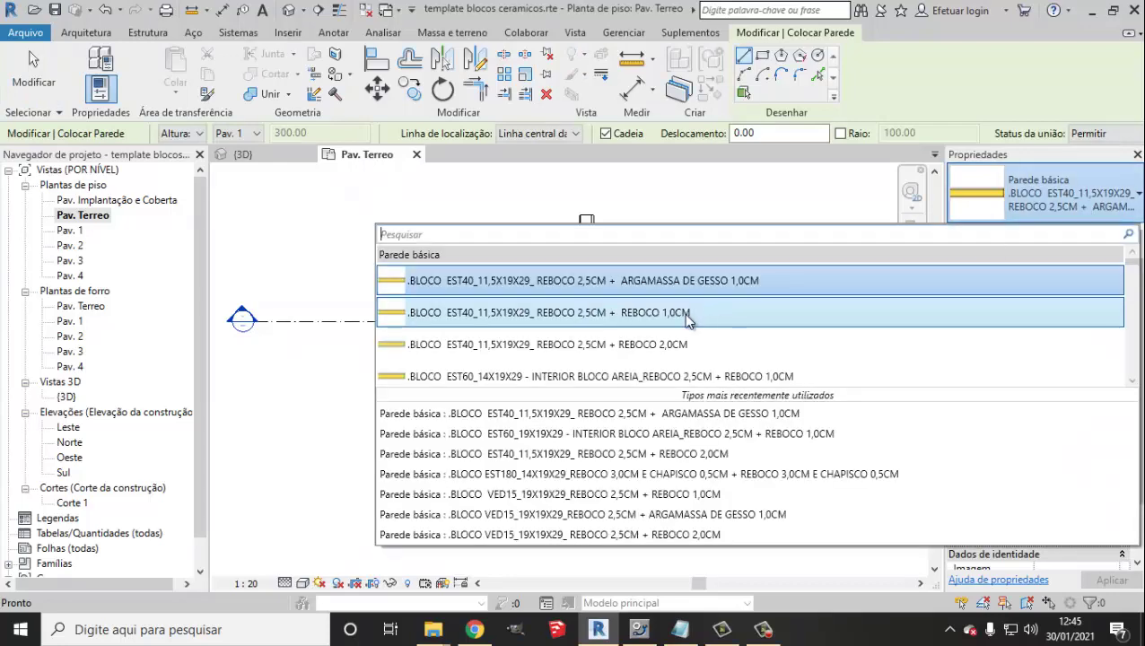
left_click(807, 313)
scroll(628, 386, "up", 2)
scroll(561, 400, "up", 2)
left_click(561, 399)
scroll(570, 409, "down", 3)
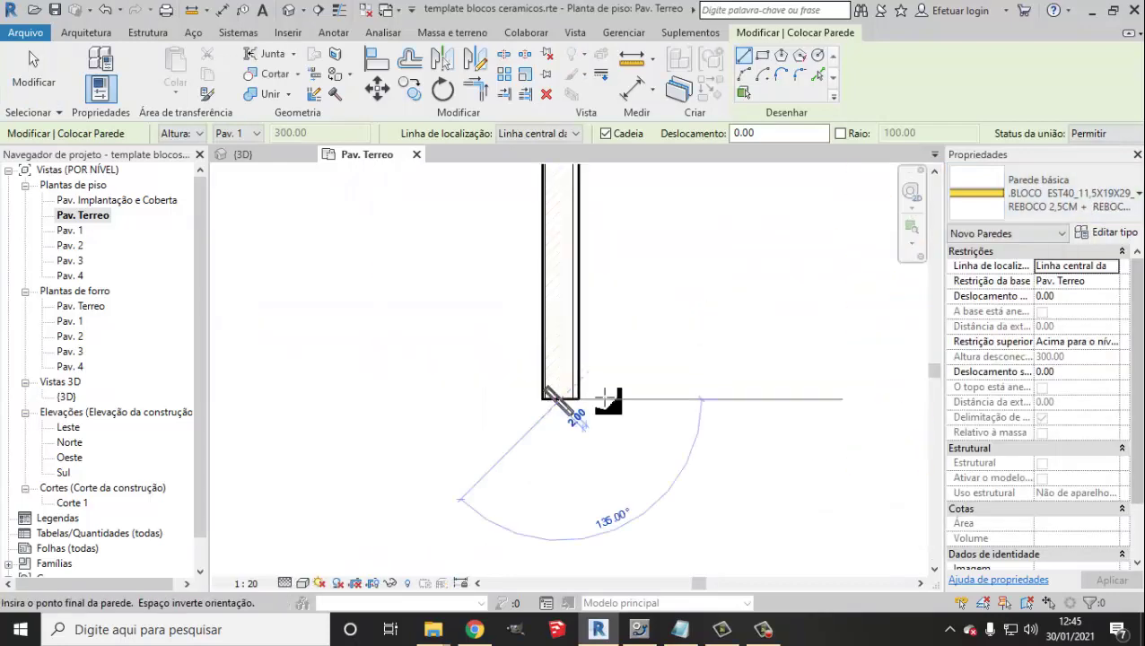
scroll(597, 400, "down", 3)
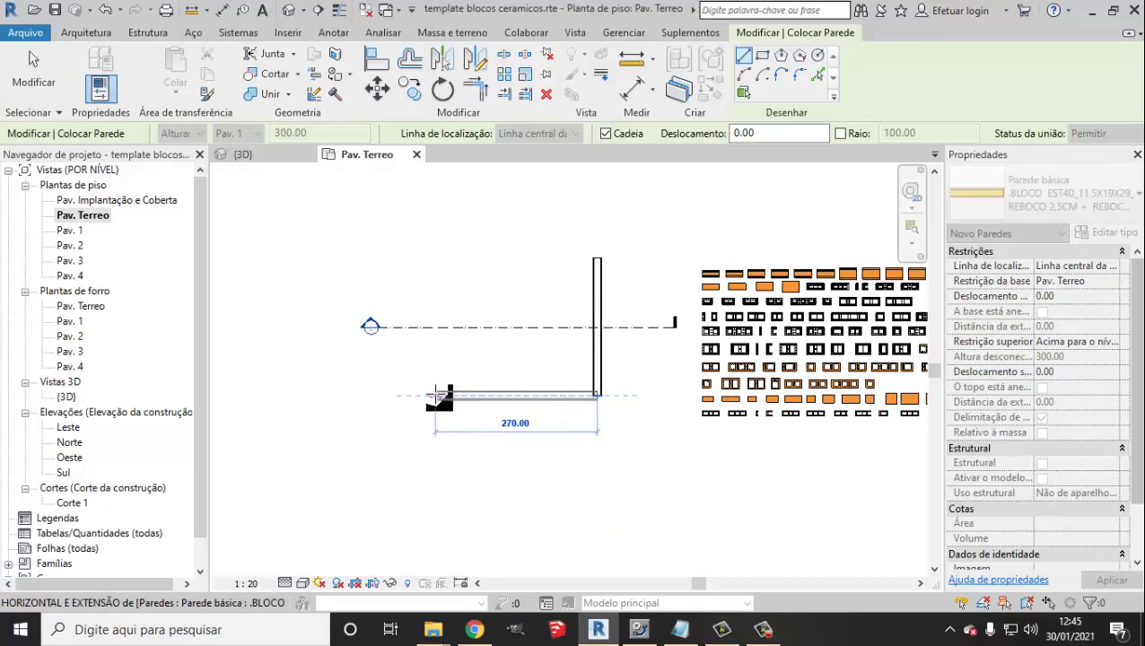
left_click(431, 396)
key("Escape")
key("Escape")
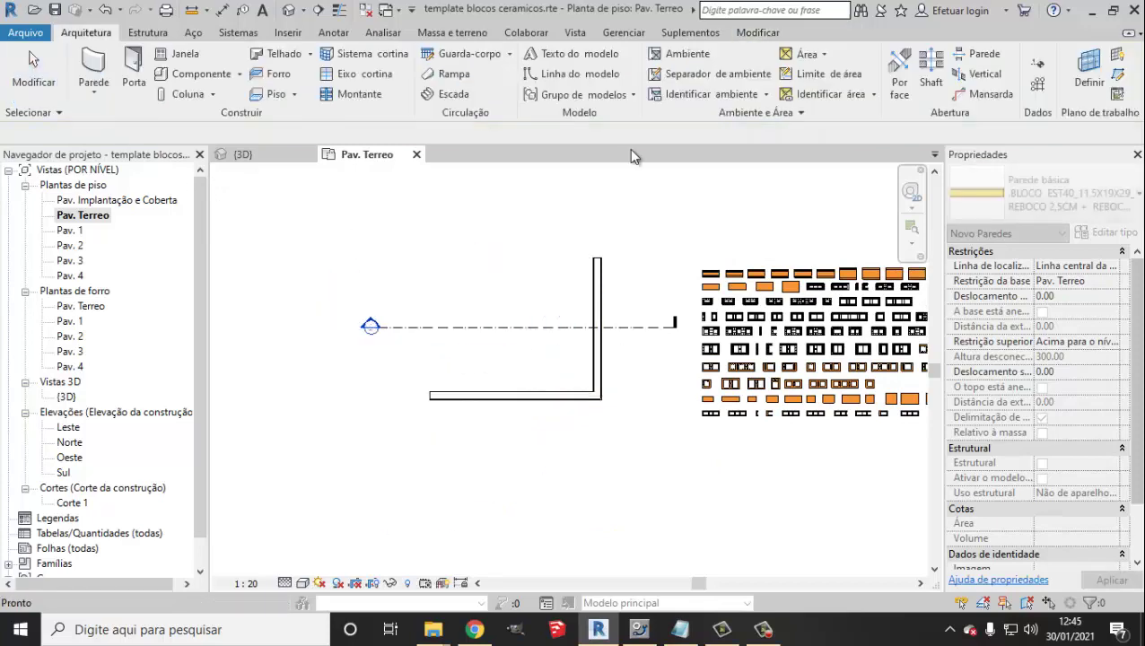
Draw the left wall upward from the bottom wall's end using the EST60_14X19X29 type
left_click(93, 67)
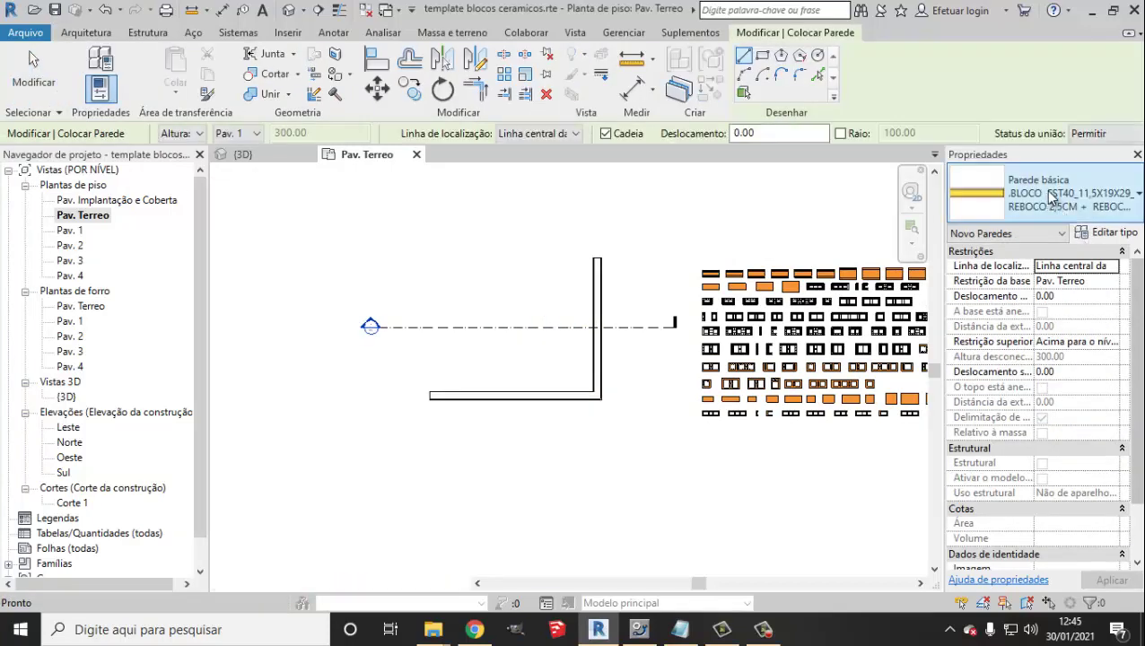
left_click(1052, 196)
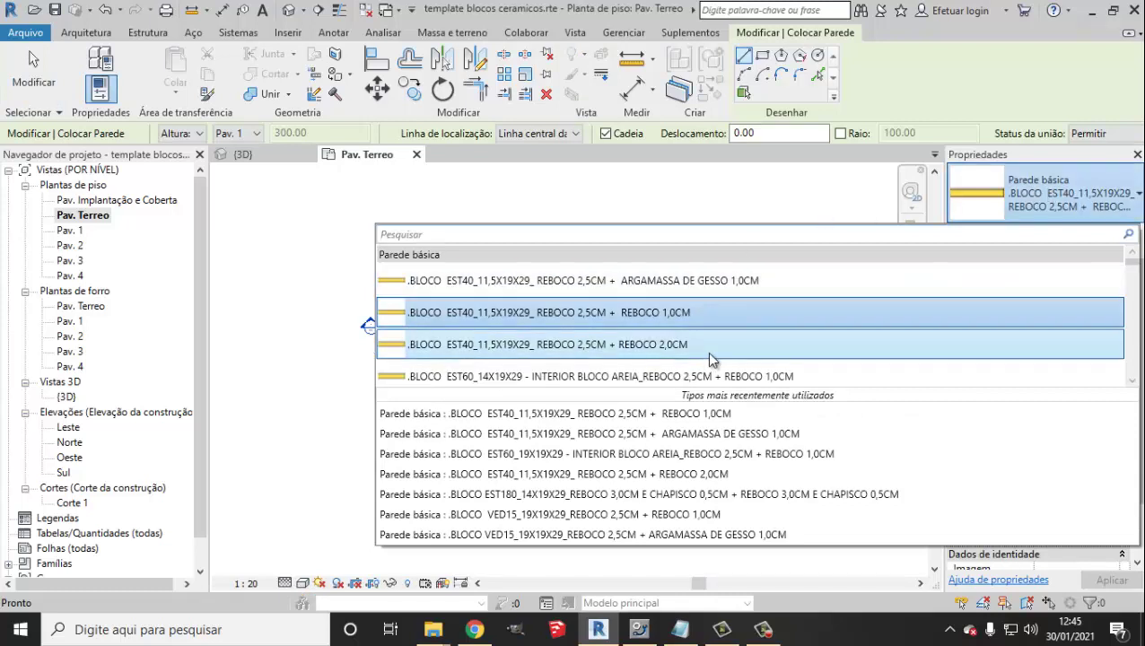
scroll(707, 350, "down", 2)
scroll(707, 350, "down", 2)
scroll(687, 347, "down", 3)
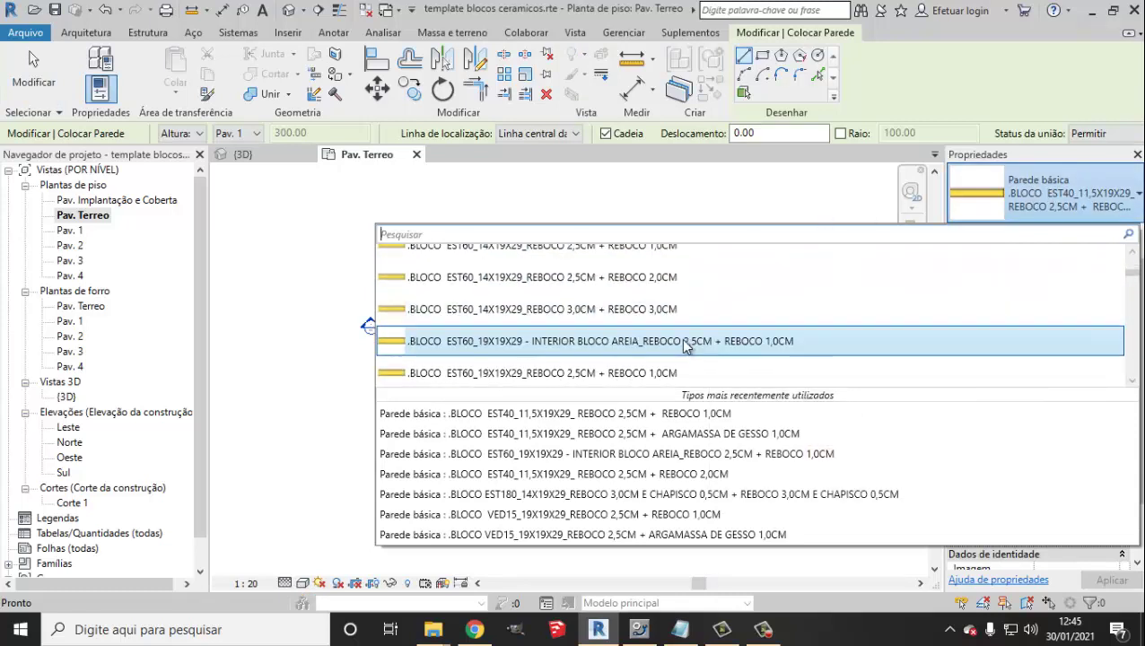
left_click(646, 308)
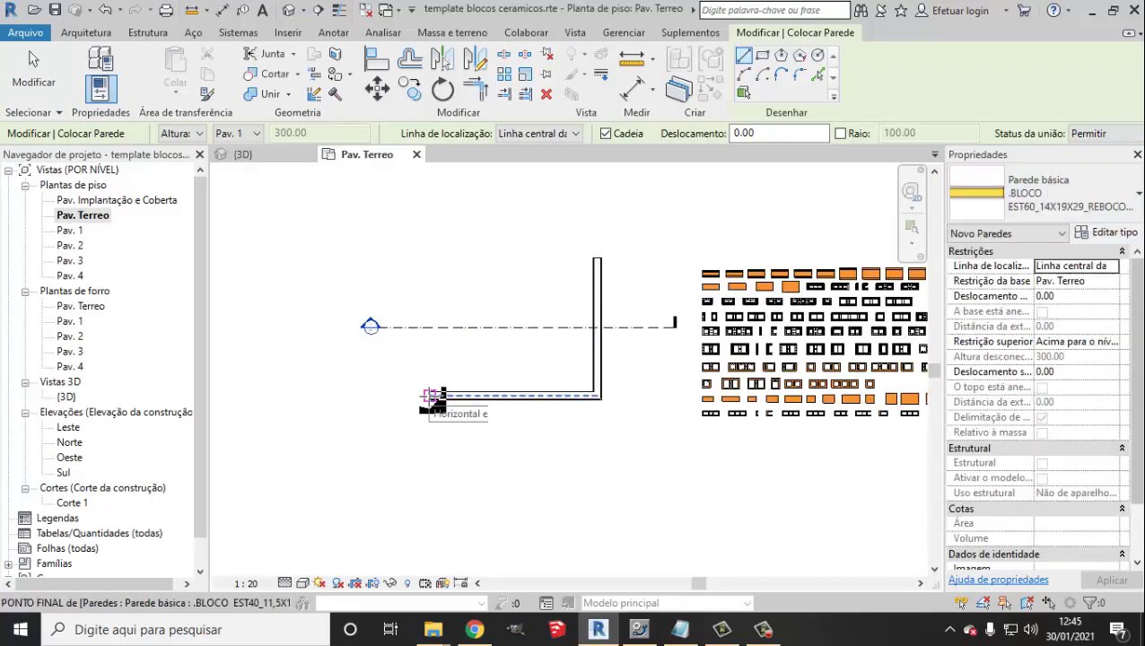
left_click(431, 396)
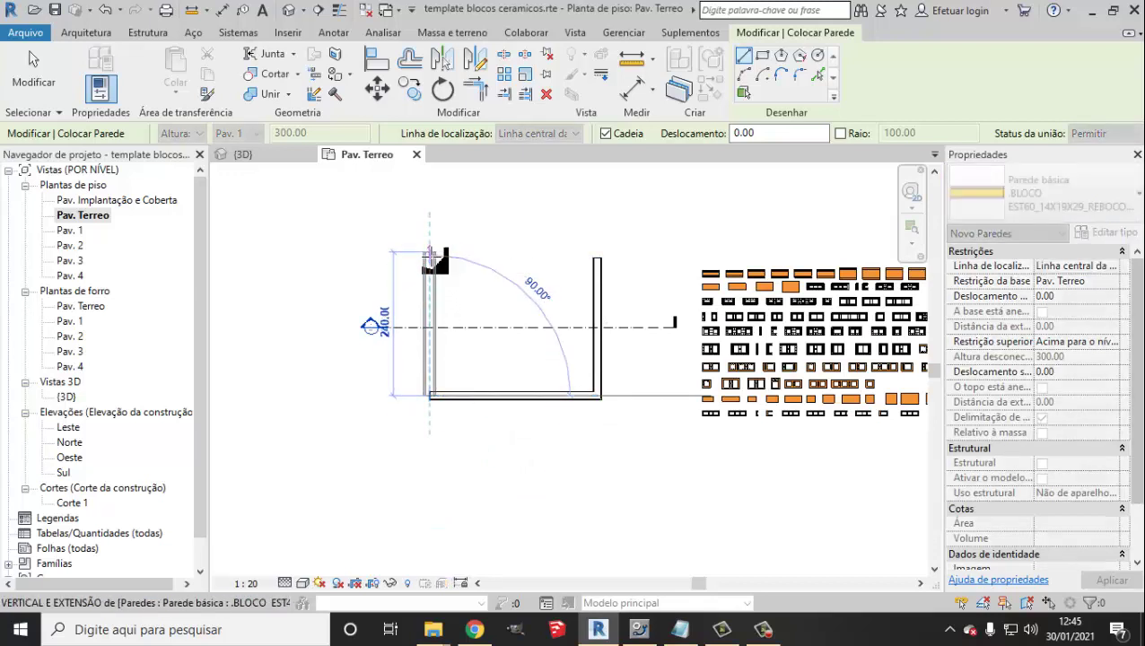
left_click(430, 255)
key("Escape")
key("Escape")
scroll(588, 351, "up", 2)
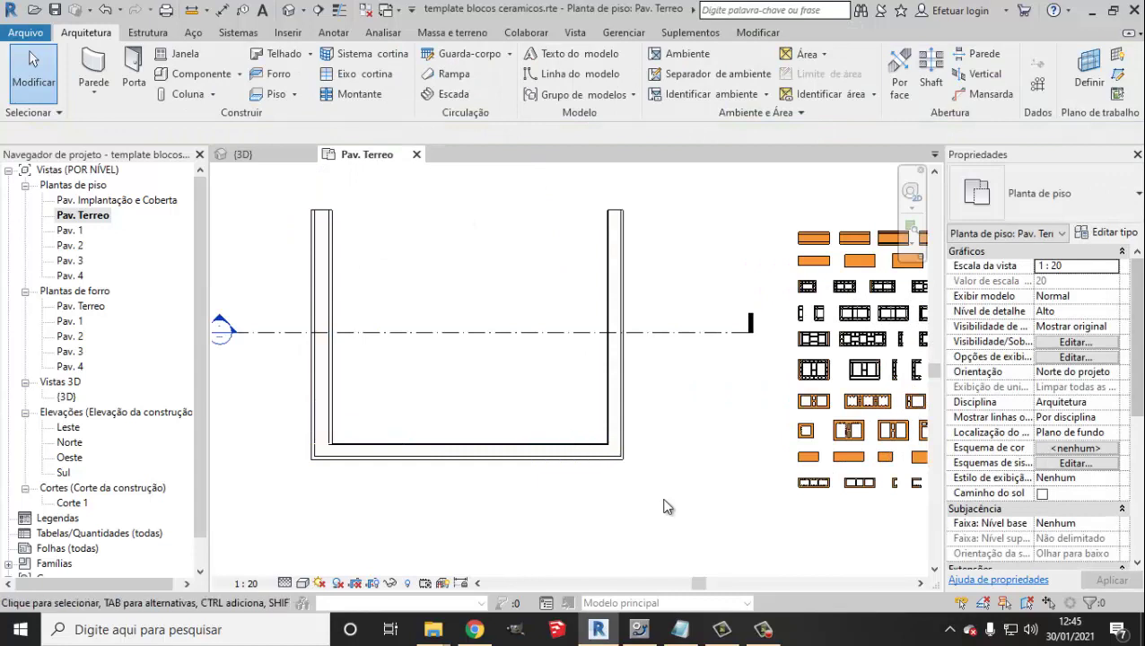
scroll(332, 422, "up", 5)
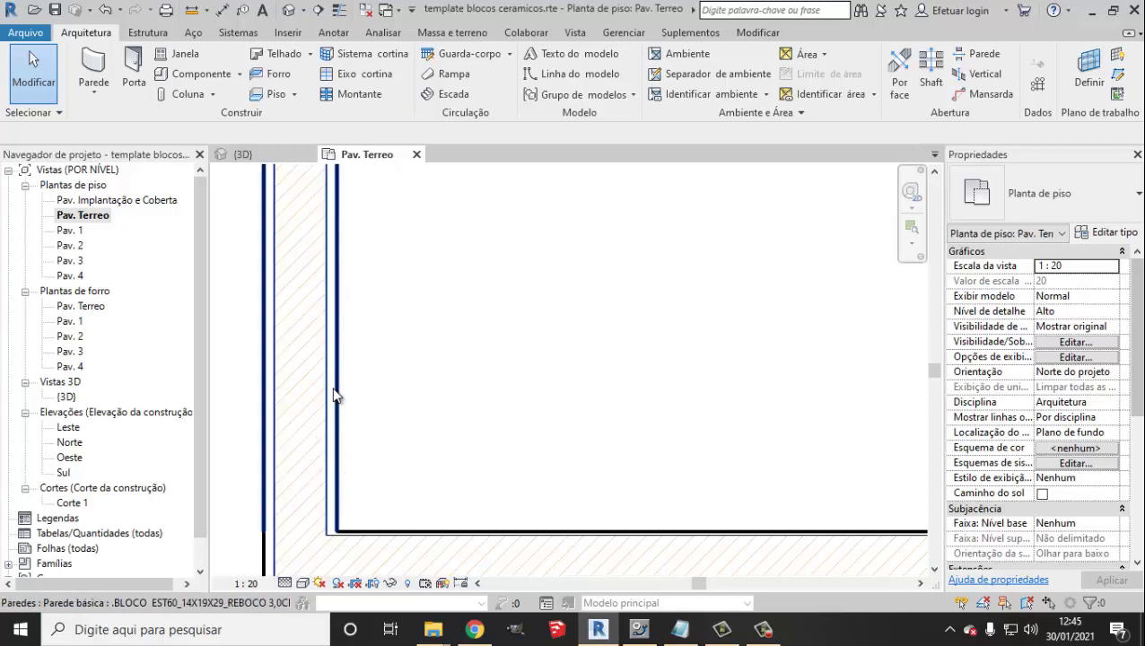
scroll(308, 298, "down", 2)
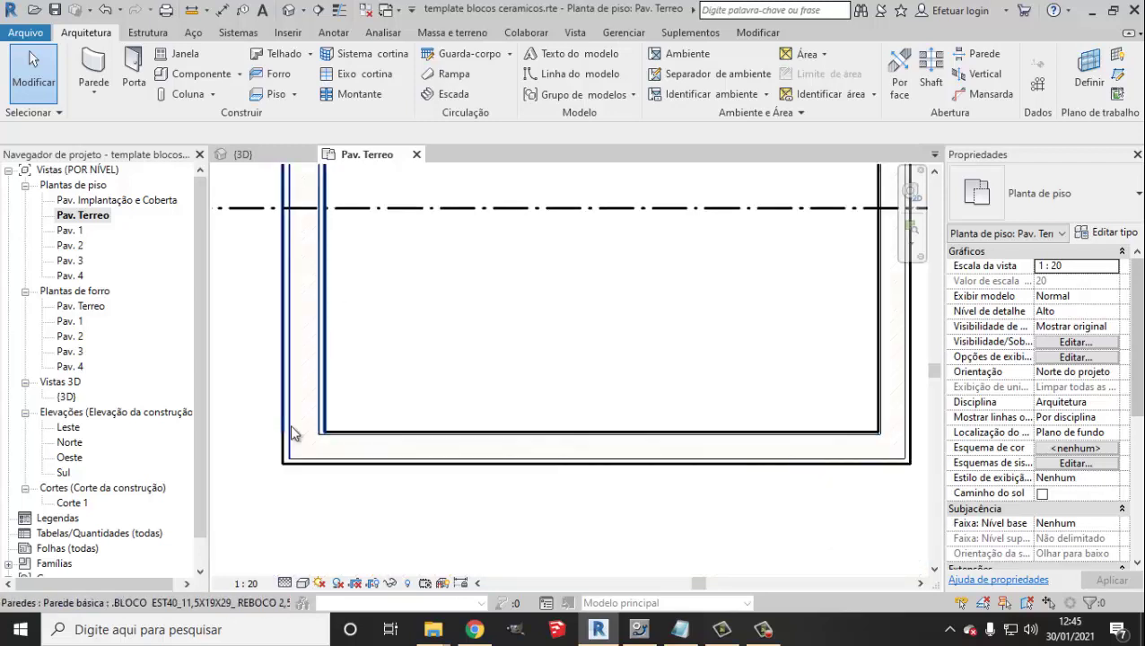
scroll(292, 433, "up", 2)
scroll(292, 395, "up", 2)
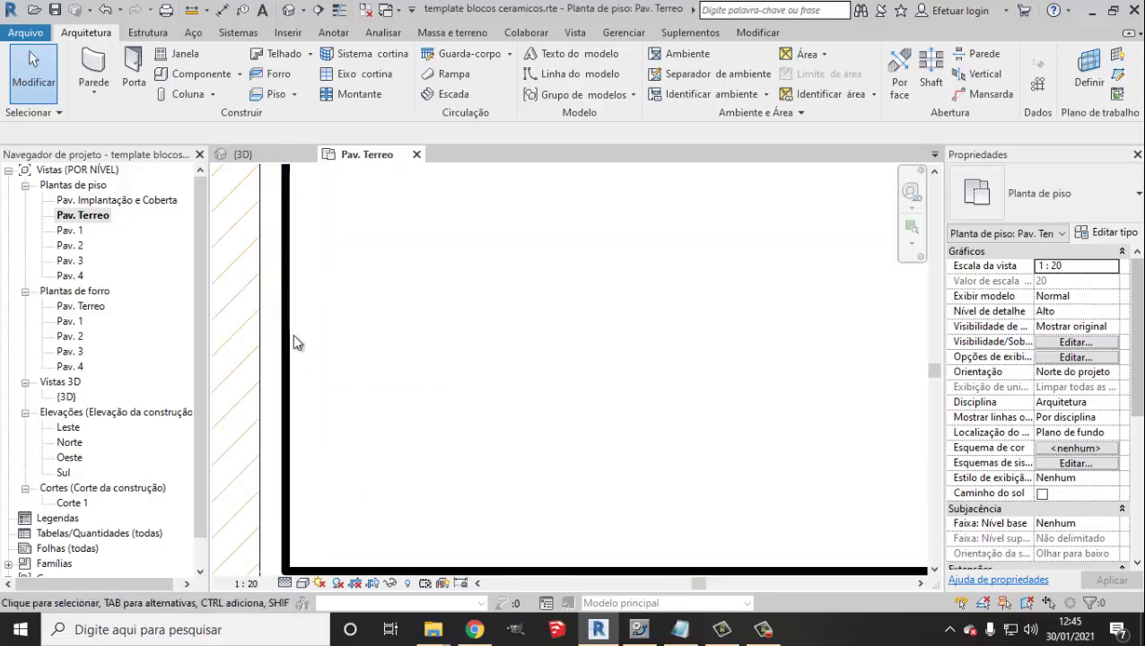
scroll(287, 368, "down", 2)
scroll(314, 408, "down", 1)
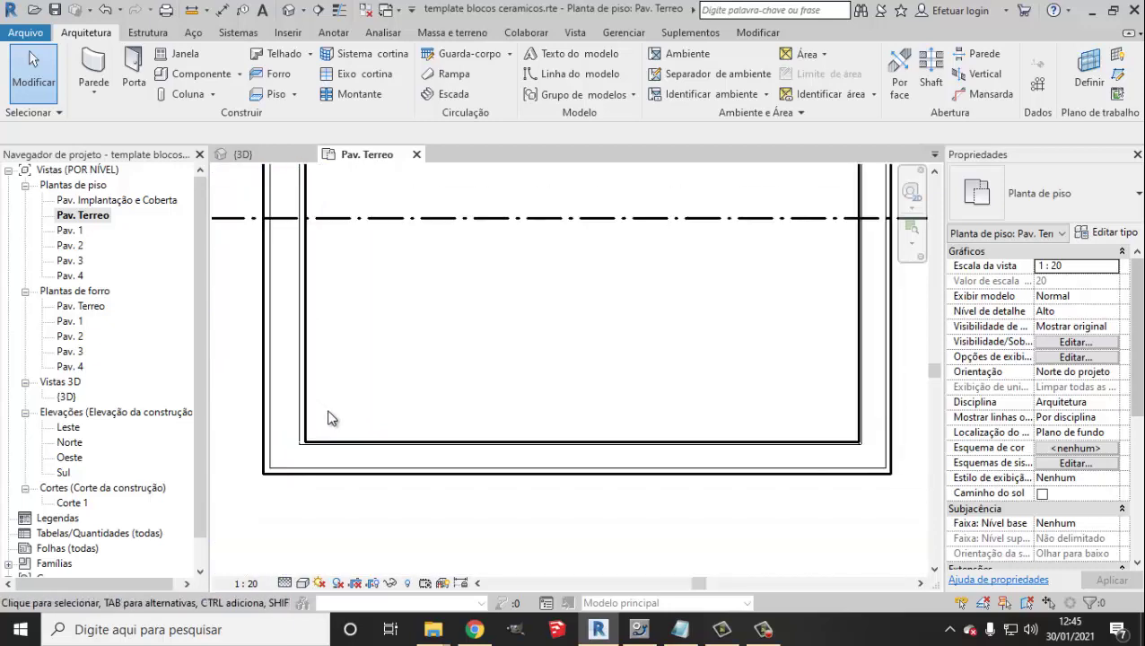
scroll(330, 419, "down", 1)
scroll(548, 455, "down", 2)
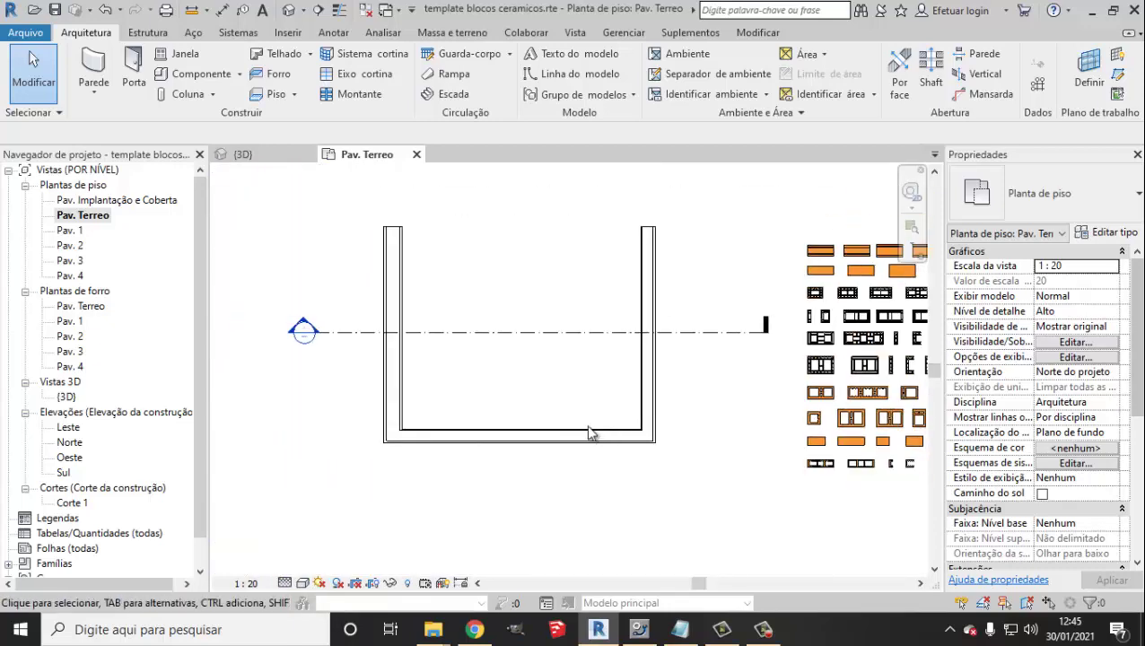
scroll(593, 434, "down", 3)
scroll(621, 461, "down", 1)
scroll(507, 456, "up", 1)
scroll(583, 446, "up", 3)
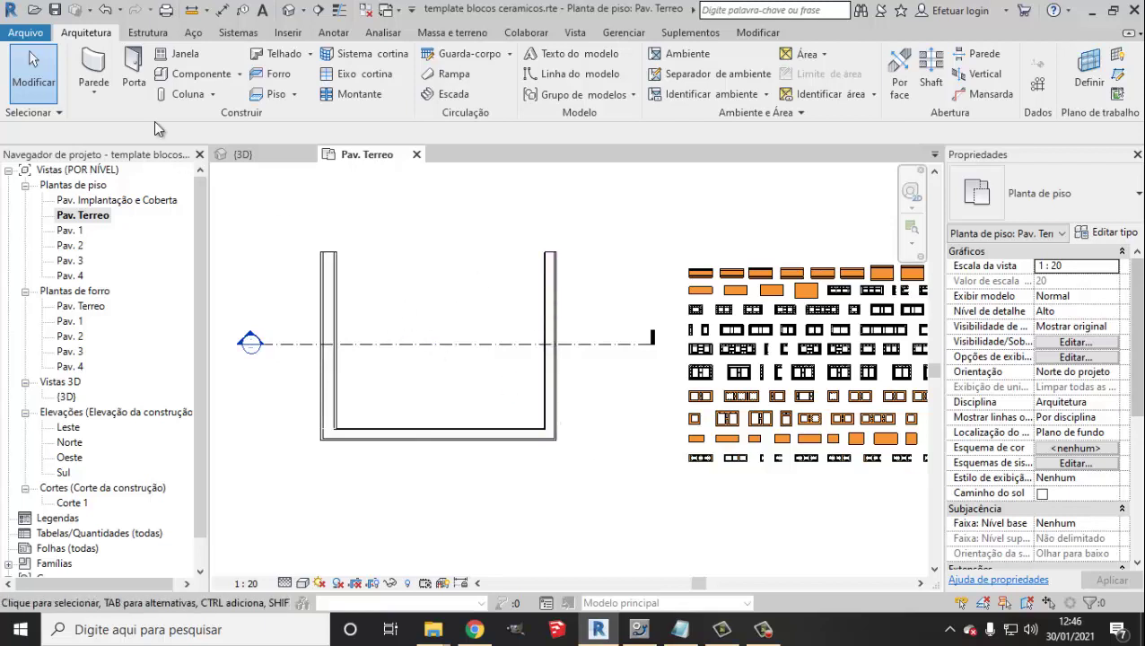
Switch to the {3D} view and select one wall of the U-shaped set
left_click(289, 10)
scroll(539, 422, "down", 3)
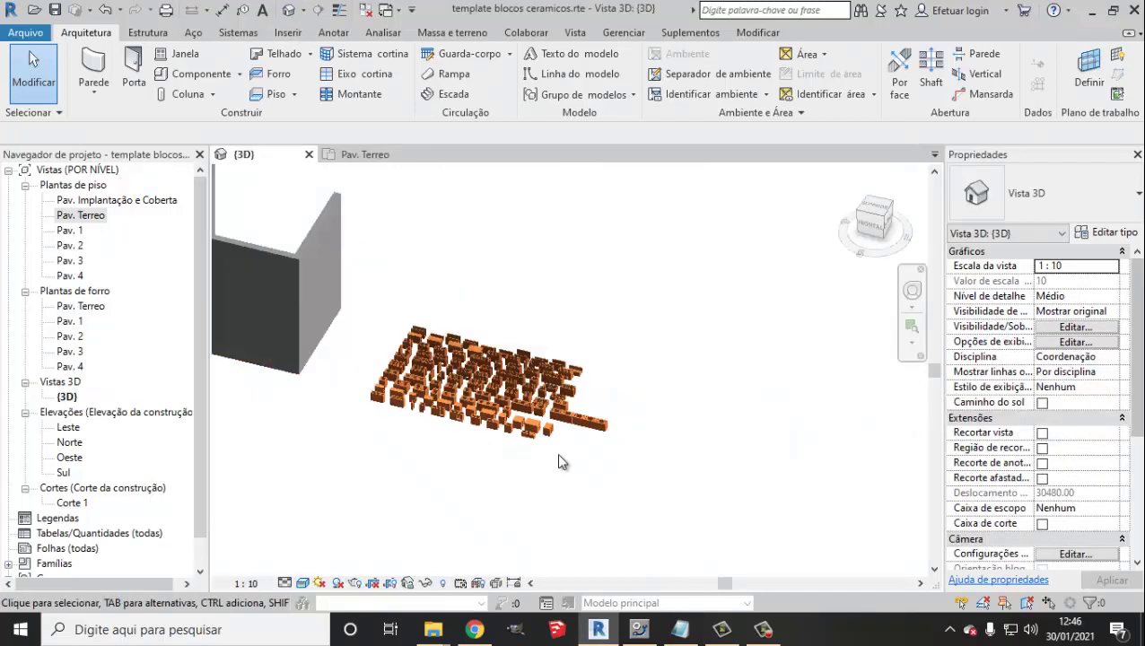
scroll(556, 452, "down", 2)
scroll(444, 395, "up", 5)
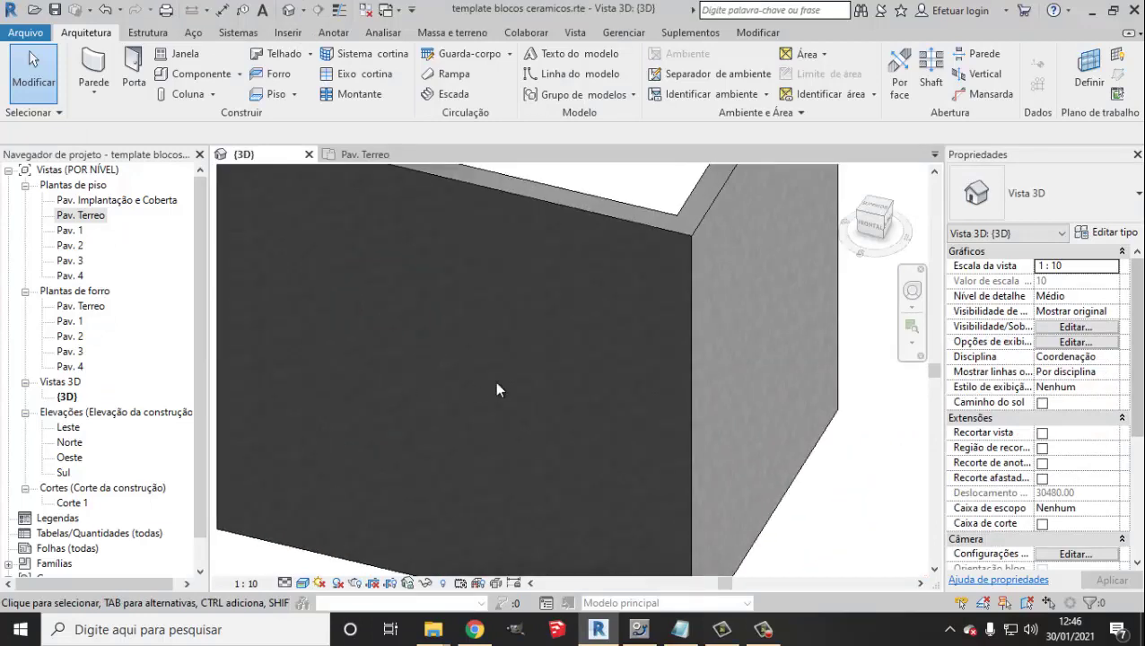
left_click(627, 223)
scroll(451, 351, "down", 3)
scroll(542, 366, "down", 2)
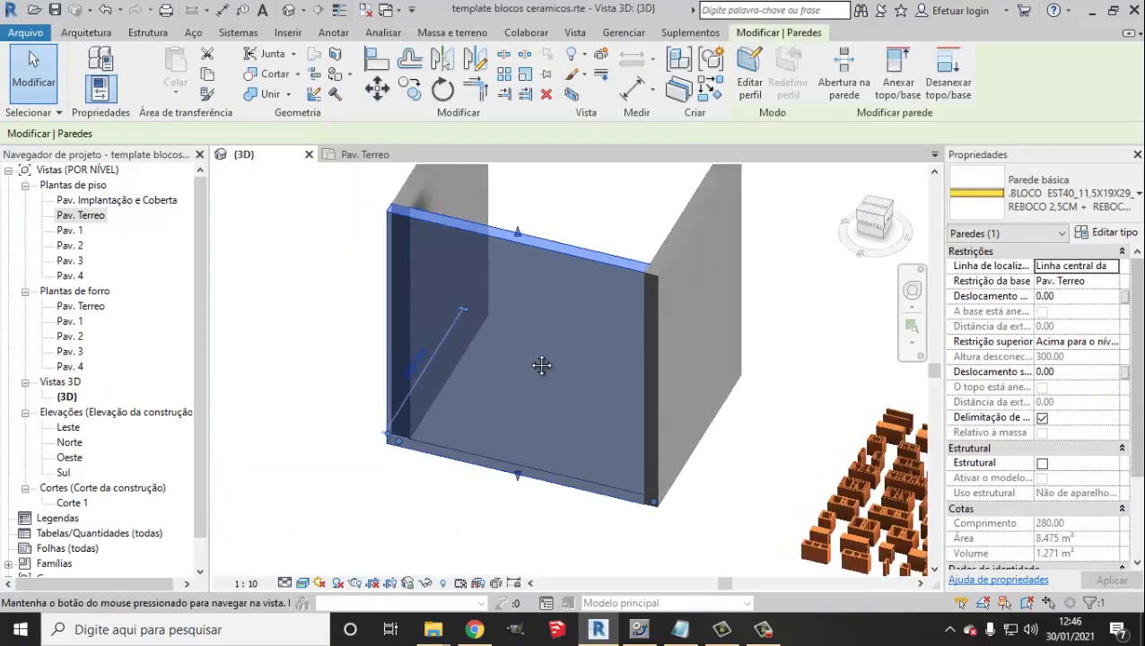
Orbit and zoom to see the wall corner from other angles
middle_click_drag(541, 365, 637, 423, "shift")
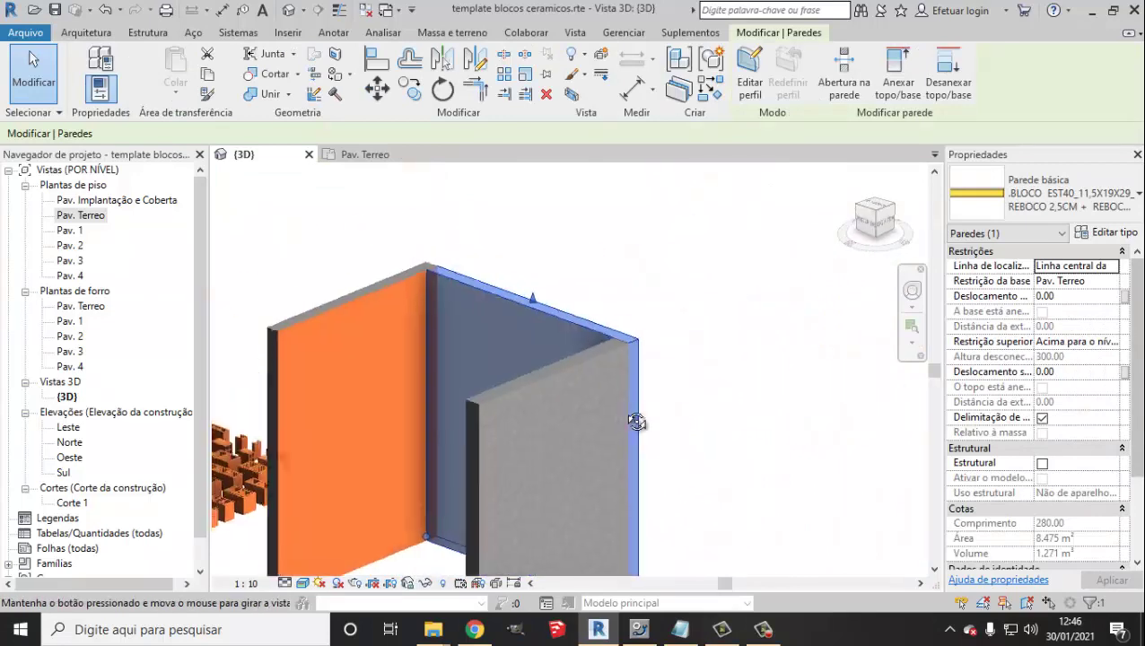
scroll(296, 336, "up", 3)
scroll(321, 368, "up", 2)
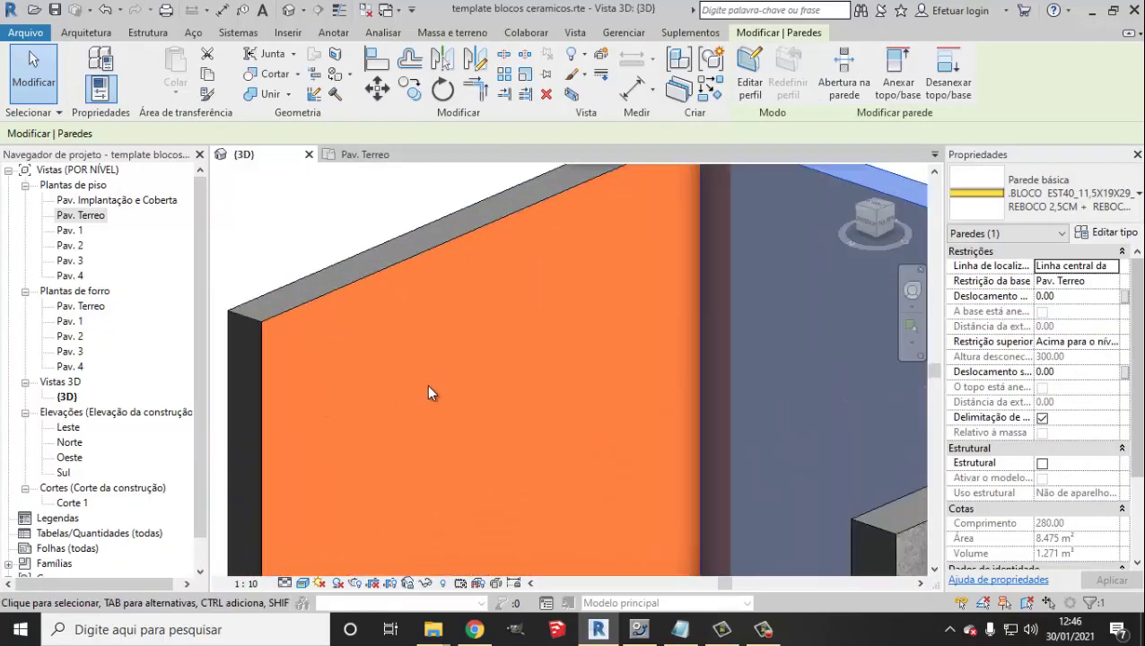
scroll(395, 377, "down", 4)
mouse_move(395, 377)
middle_mouse_down("shift")
mouse_move(358, 429)
mouse_move(546, 465)
middle_mouse_up("shift")
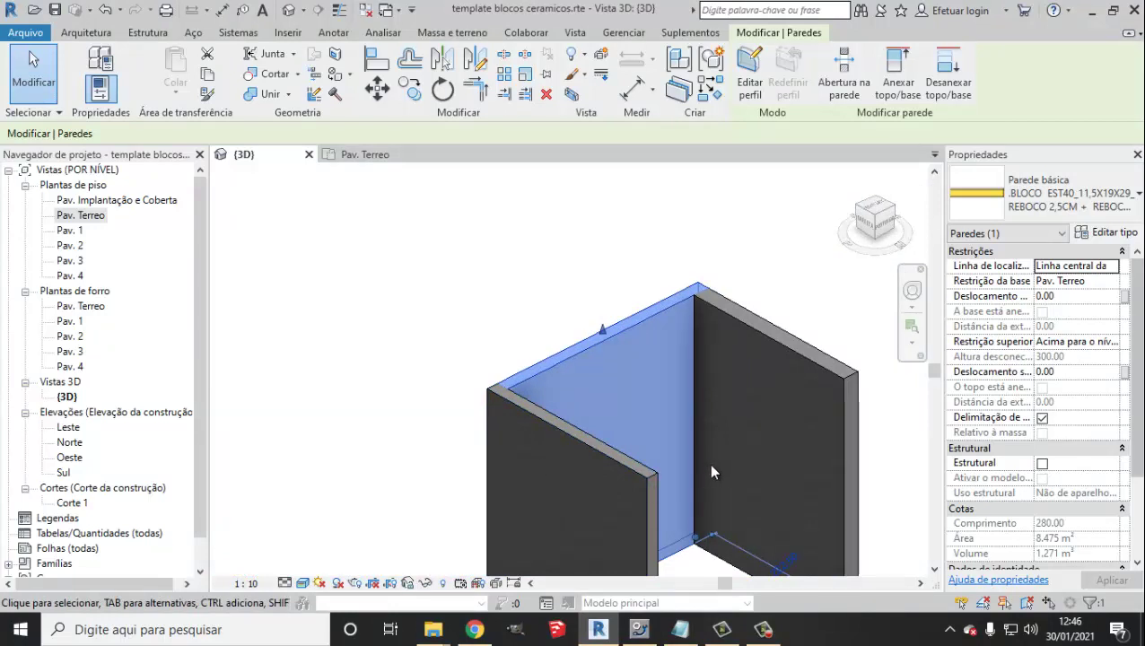
scroll(709, 464, "down", 2)
scroll(692, 461, "down", 2)
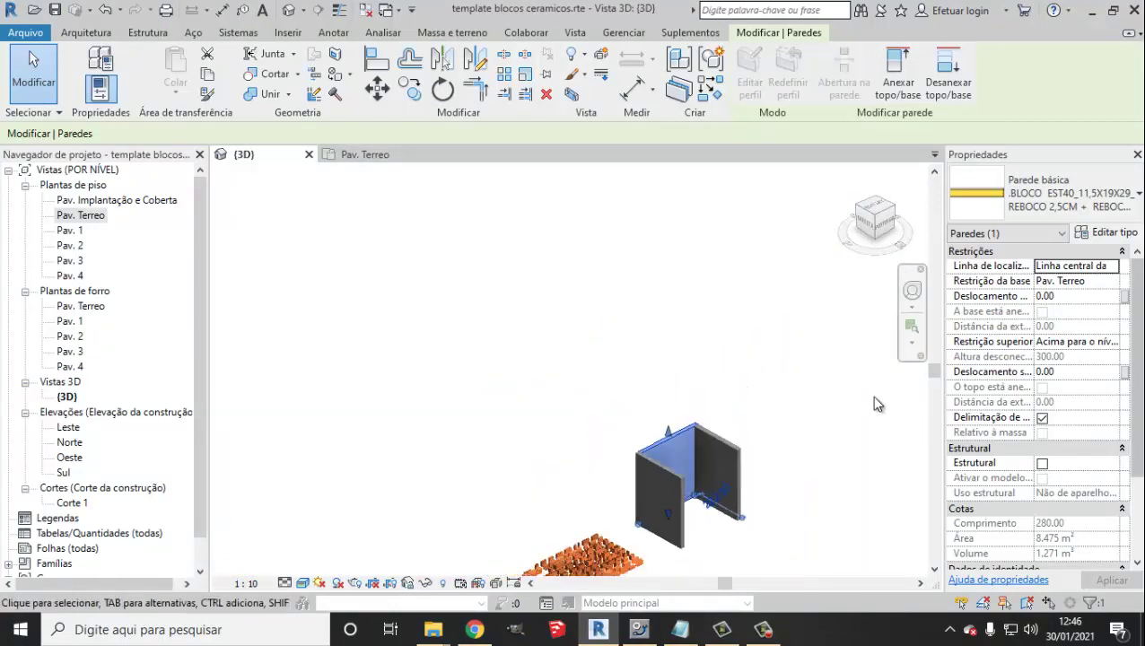
left_click(1042, 193)
scroll(754, 350, "down", 1)
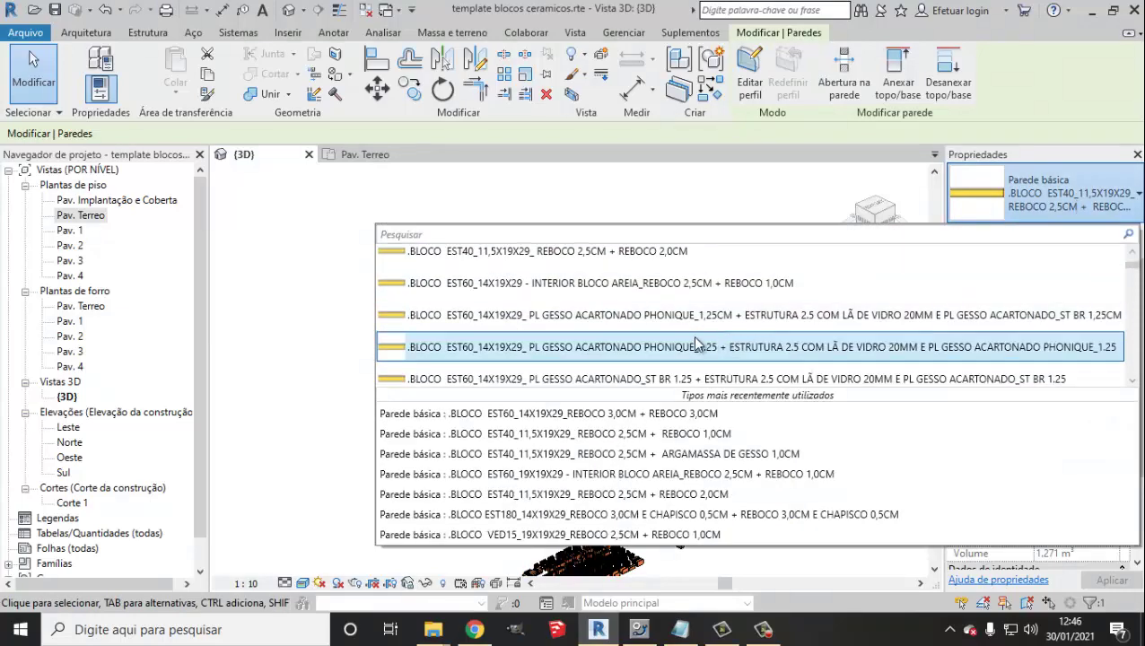
scroll(770, 371, "down", 1)
scroll(769, 370, "down", 1)
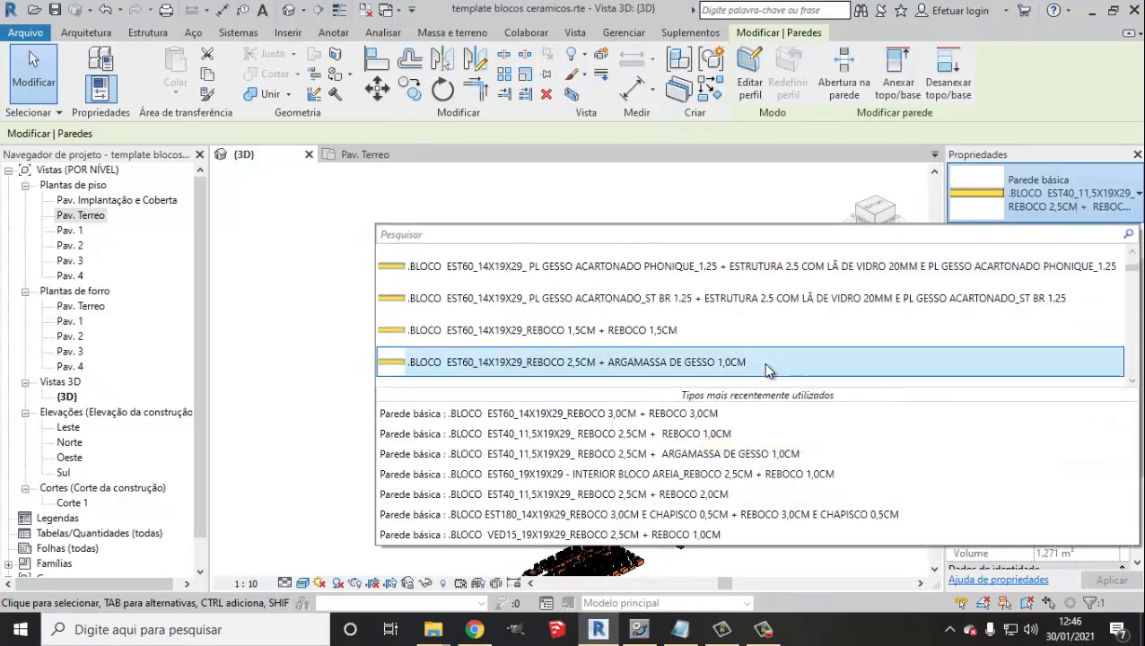
scroll(728, 350, "down", 1)
scroll(645, 346, "down", 2)
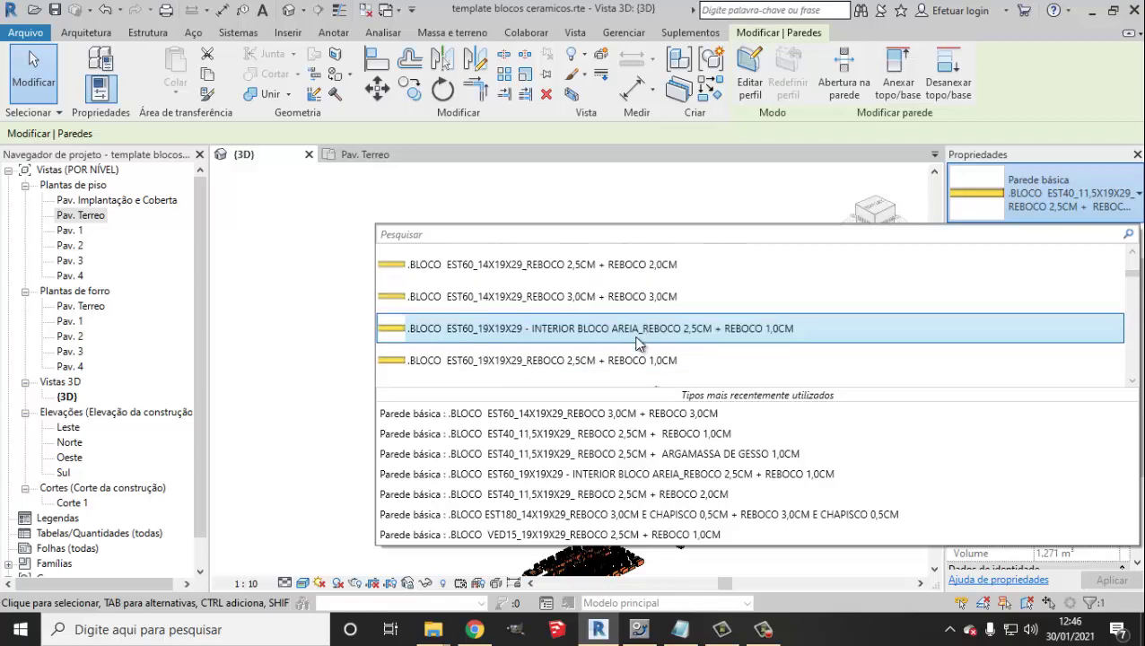
scroll(643, 346, "down", 2)
scroll(641, 345, "down", 2)
scroll(639, 344, "down", 2)
scroll(639, 344, "down", 1)
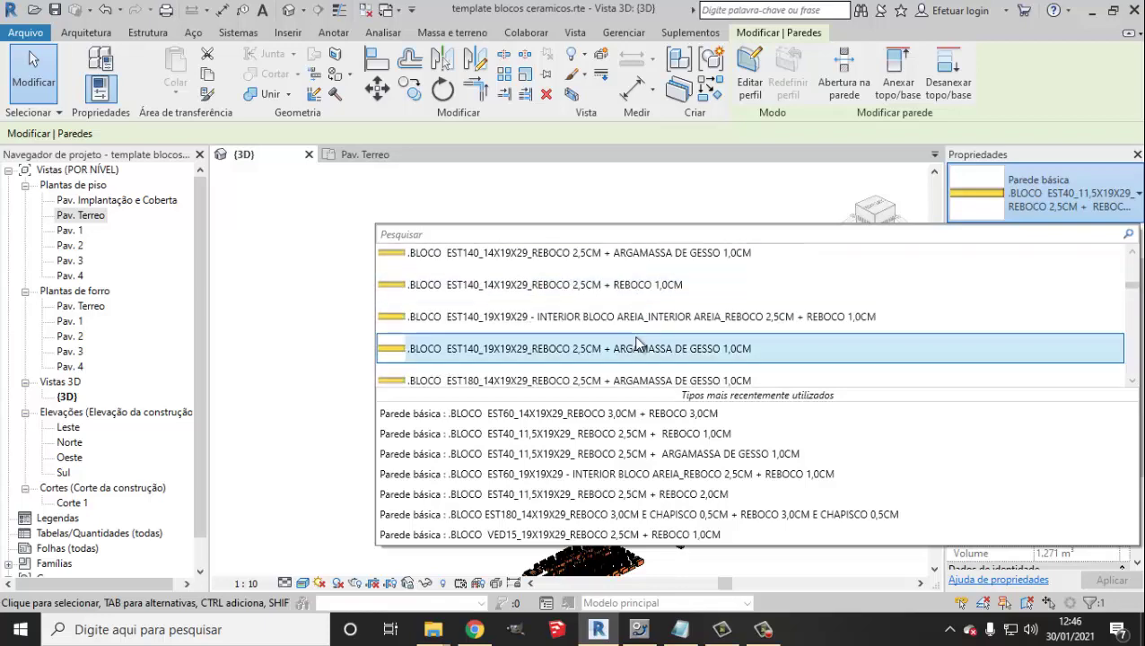
scroll(638, 344, "down", 1)
scroll(638, 344, "down", 1)
scroll(637, 344, "down", 1)
scroll(636, 343, "down", 2)
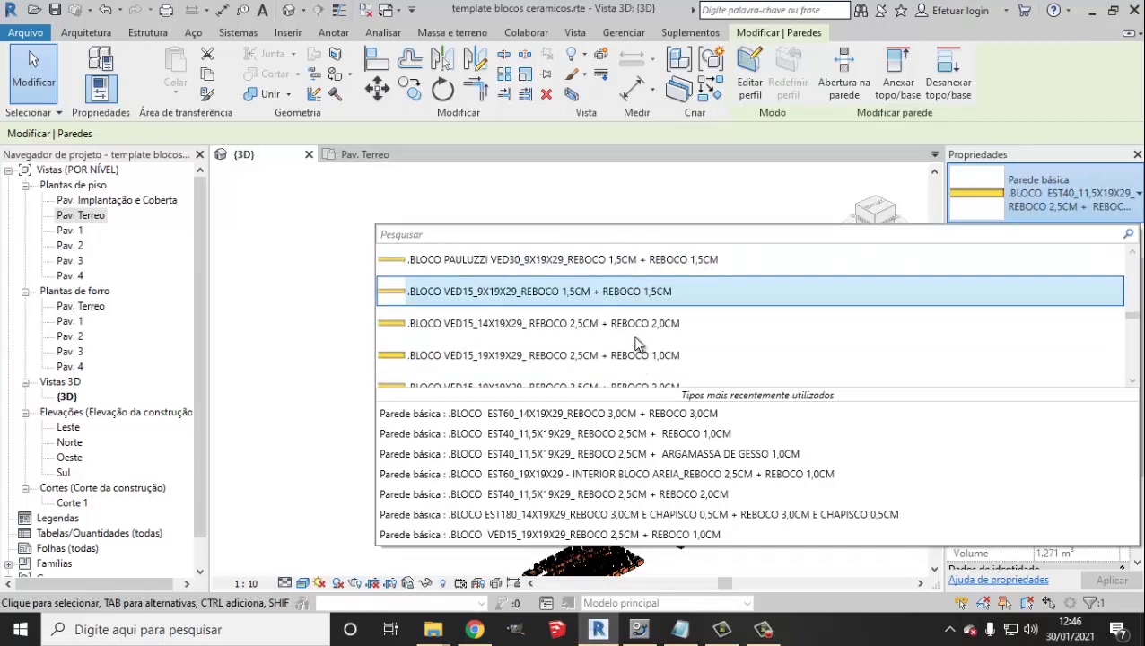
scroll(635, 344, "down", 2)
scroll(636, 344, "down", 2)
scroll(636, 345, "down", 2)
scroll(635, 343, "down", 3)
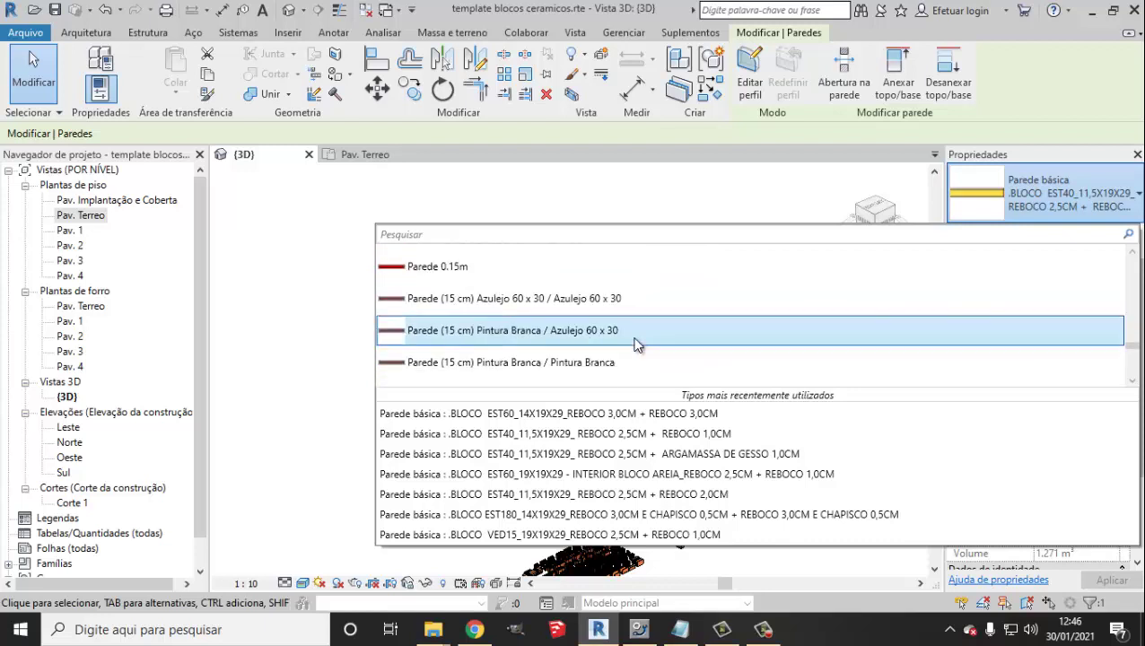
scroll(635, 344, "down", 3)
scroll(635, 343, "down", 2)
scroll(634, 343, "down", 2)
scroll(635, 344, "down", 3)
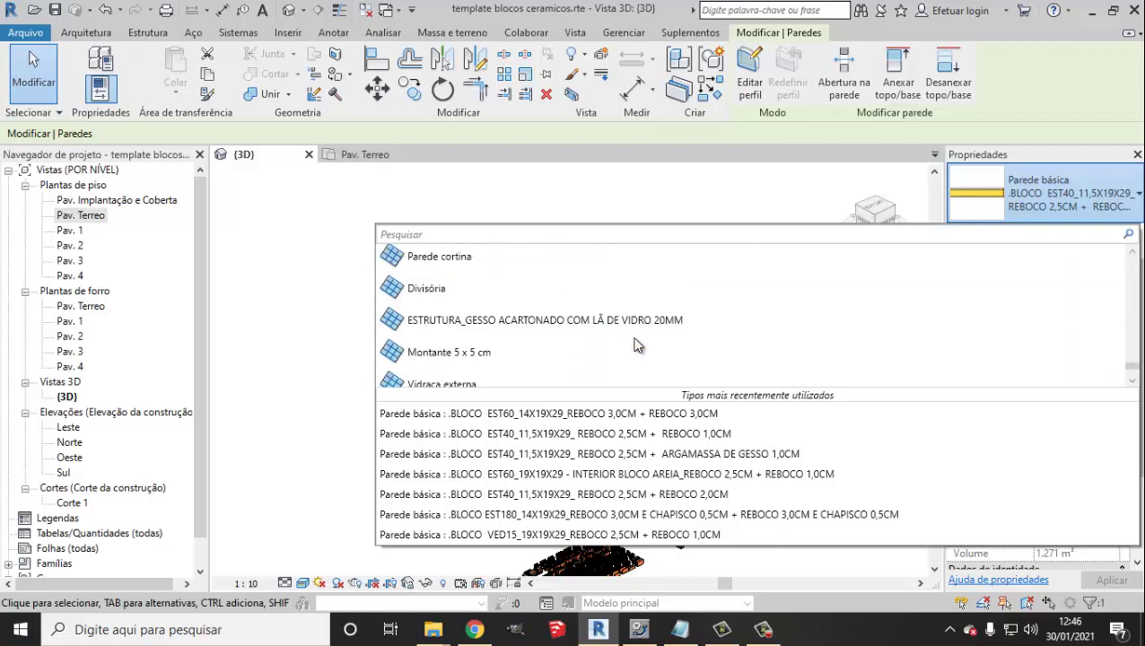
scroll(635, 345, "up", 3)
scroll(635, 341, "down", 3)
scroll(619, 342, "down", 2)
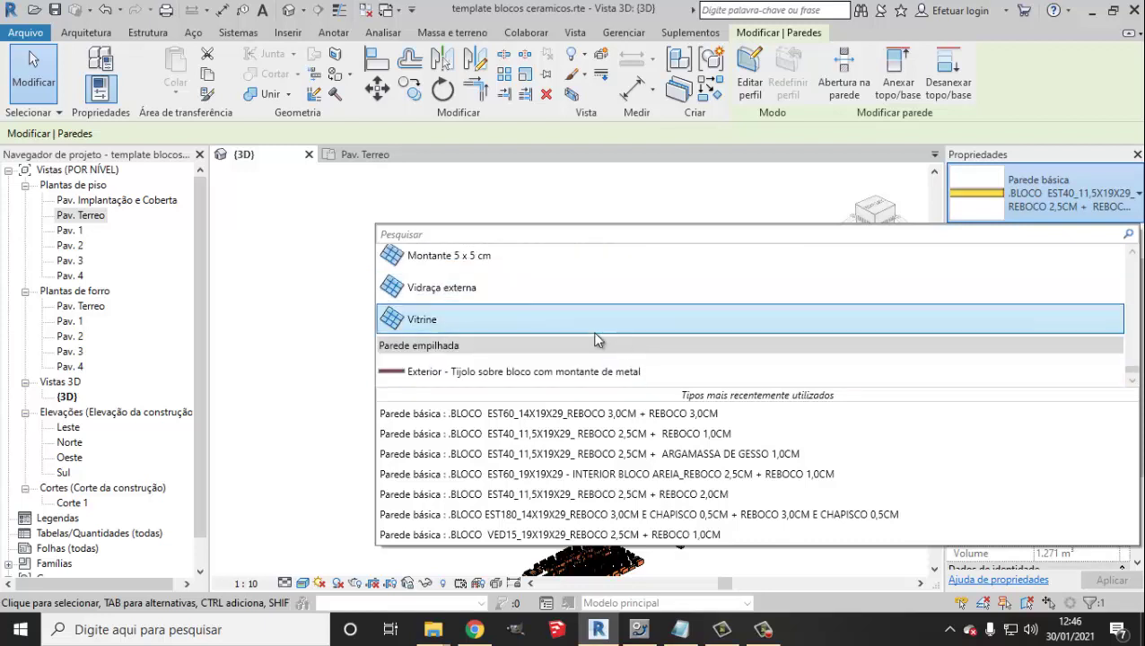
Delete the three U-shaped block walls
left_click(547, 190)
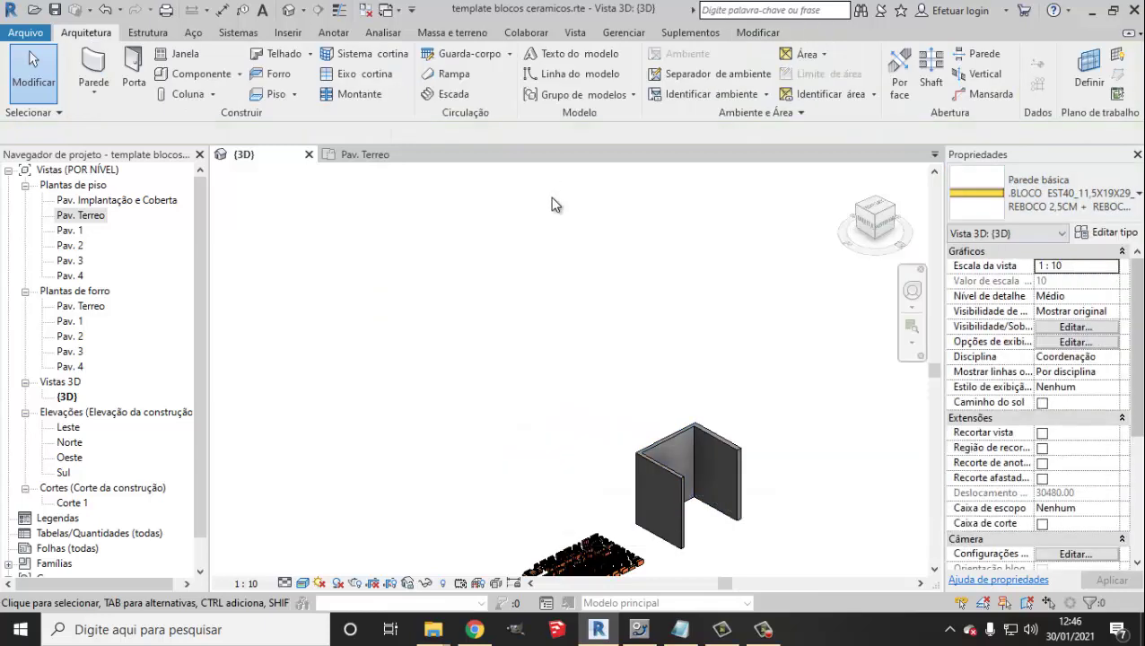
middle_click_drag(525, 338, 631, 357)
scroll(729, 312, "up", 2)
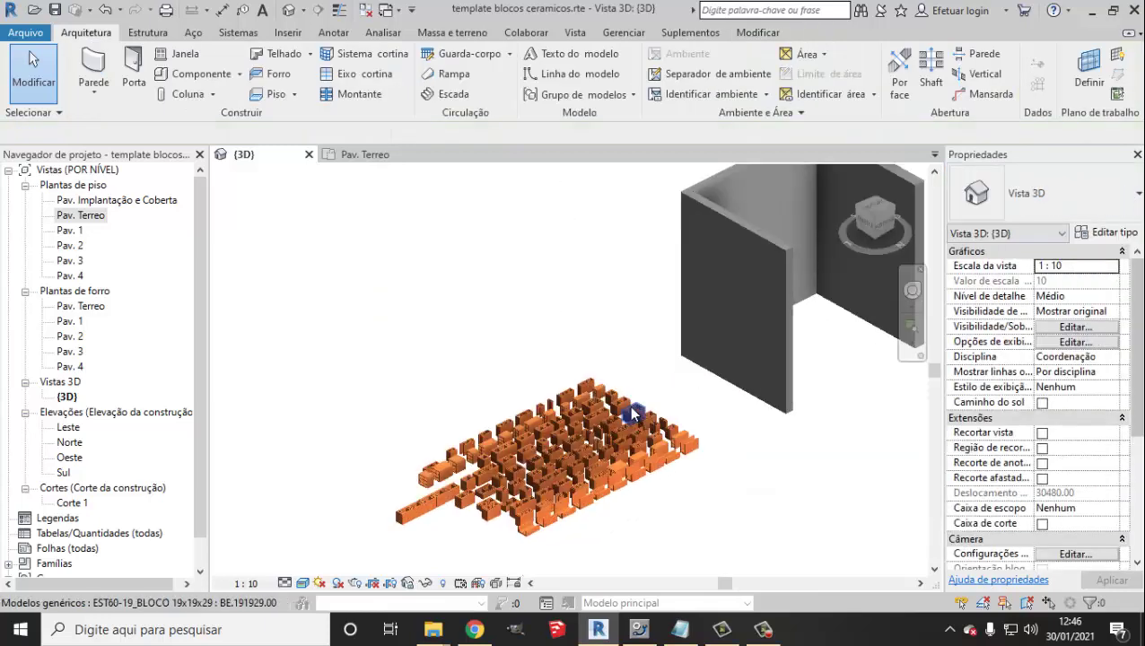
scroll(727, 310, "up", 1)
scroll(720, 318, "up", 1)
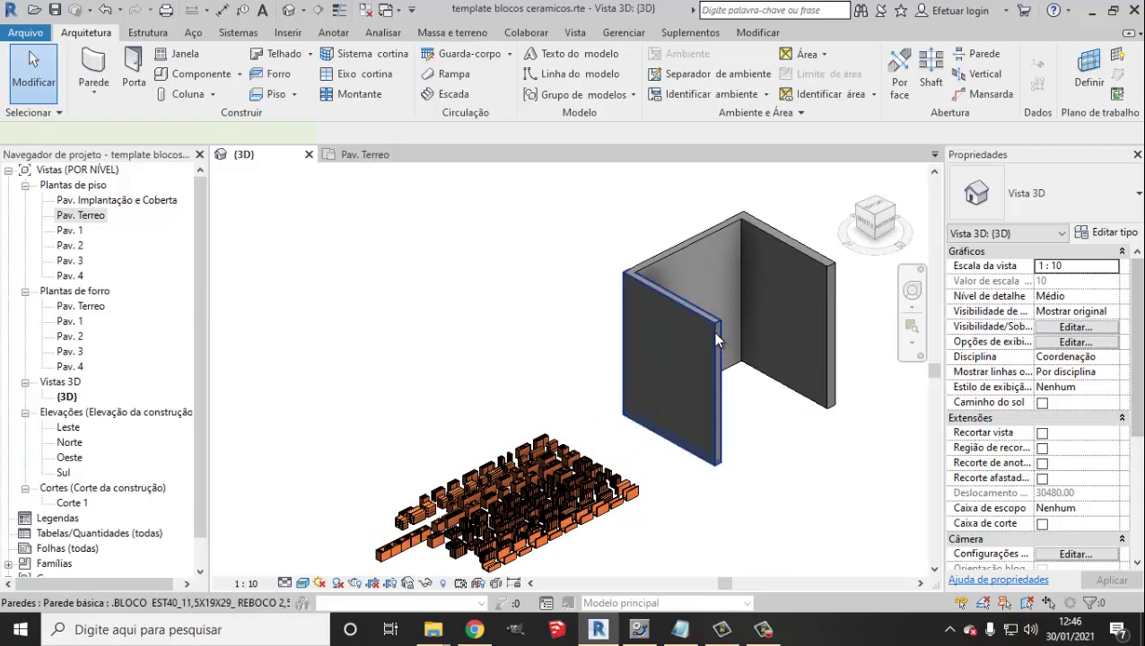
left_click(717, 339)
key("Delete")
left_click(680, 252)
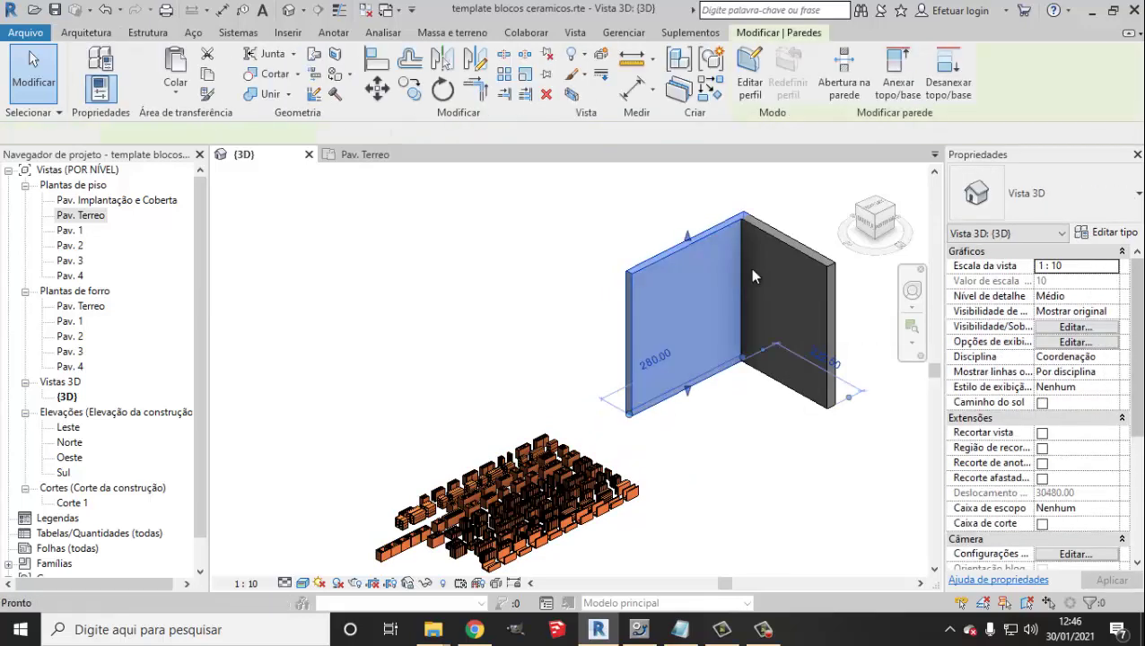
key("Delete")
left_click(796, 255)
key("Delete")
Delete the three stray blocks at the left edge of the block layout
middle_click_drag(539, 485, 691, 301)
scroll(687, 345, "up", 2)
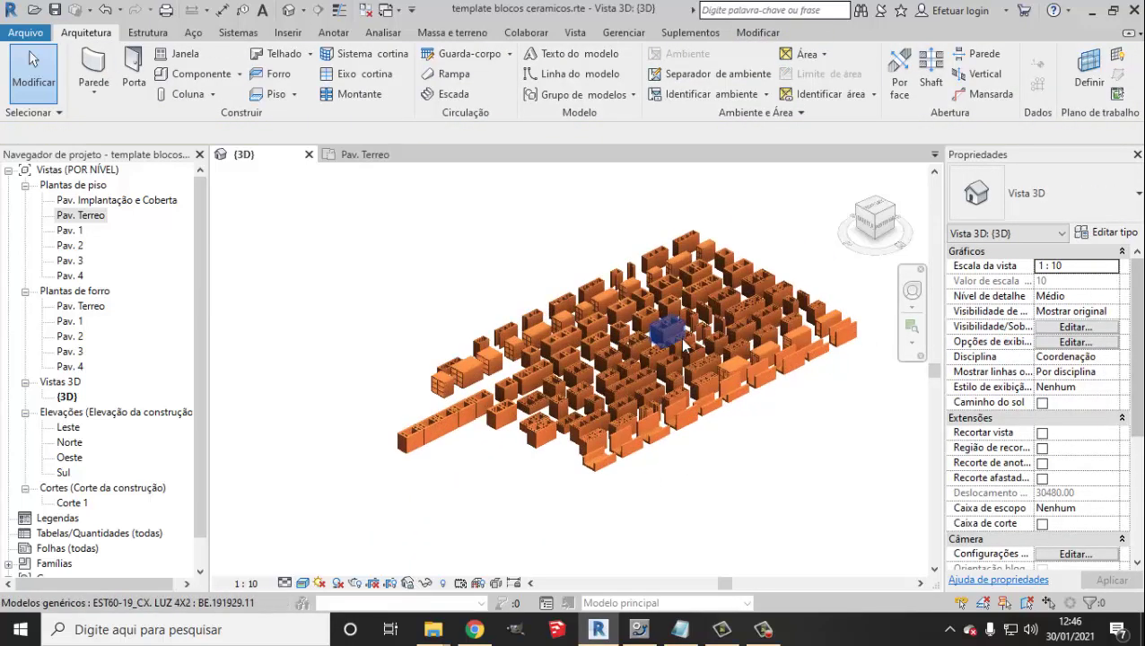
scroll(669, 328, "up", 1)
left_click(433, 435)
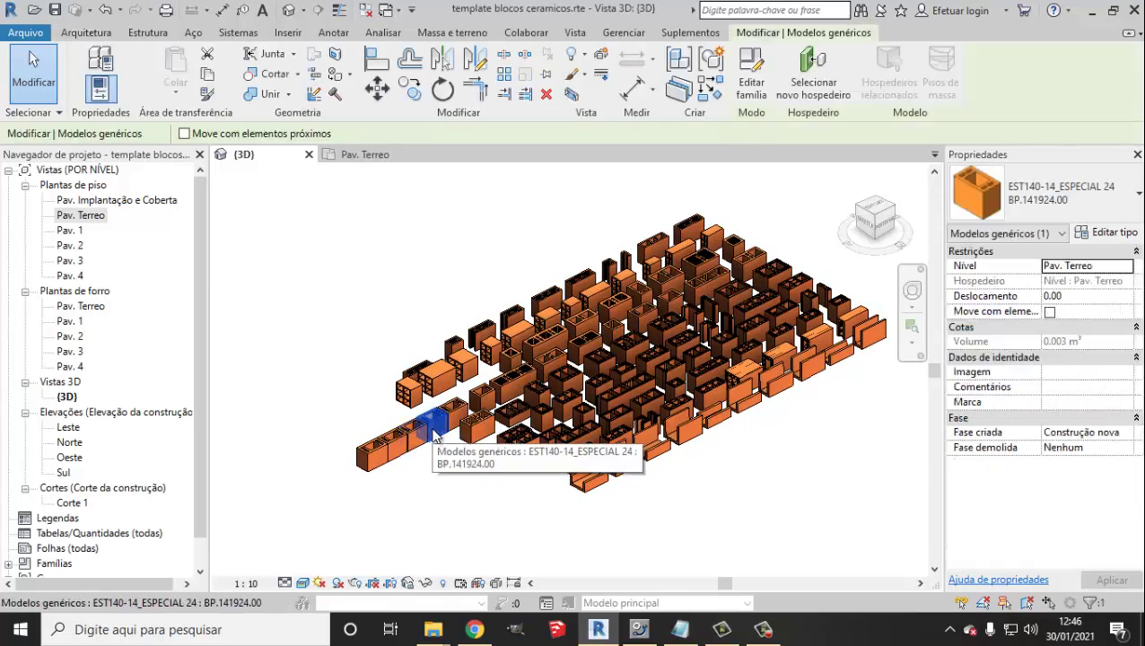
key("Delete")
left_click(395, 440)
key("Delete")
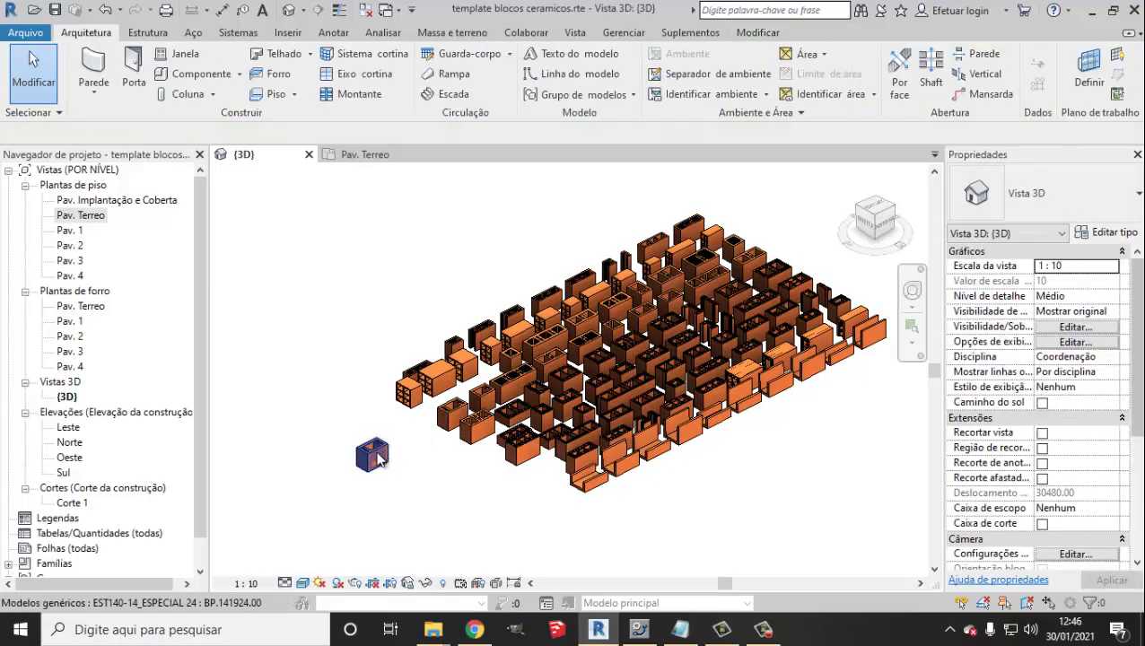
left_click(377, 458)
key("Delete")
scroll(557, 378, "up", 1)
mouse_move(557, 378)
middle_mouse_down()
mouse_move(480, 414)
mouse_move(523, 388)
middle_mouse_up()
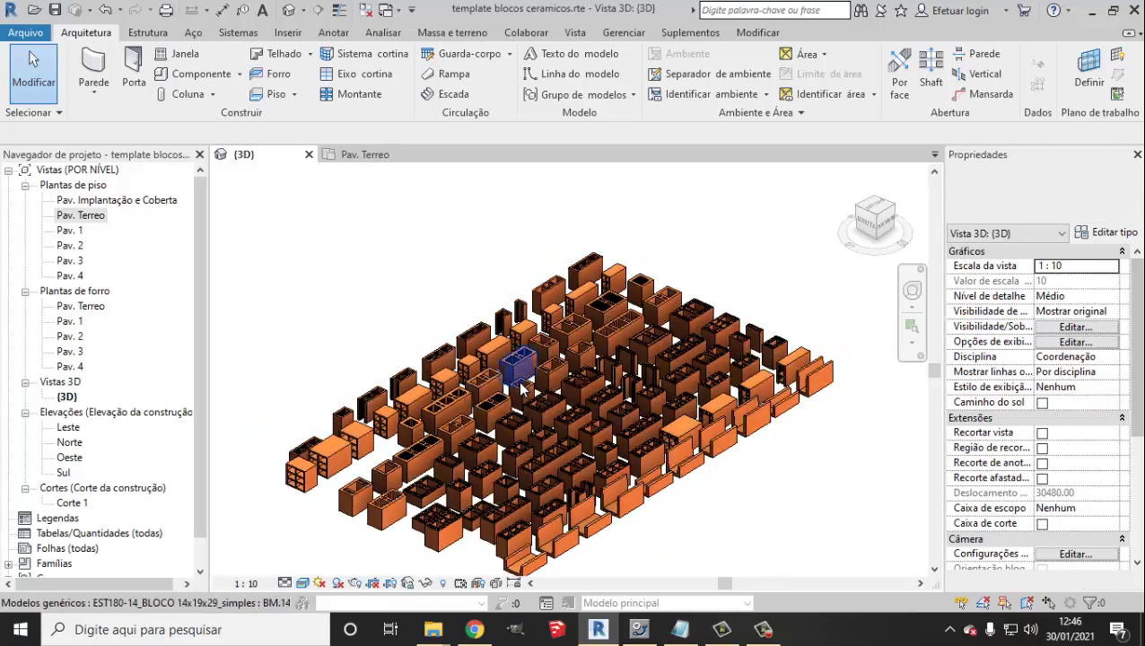
Inspect the MEIO BLOCO half block, then clear the selection
left_click(522, 388)
scroll(529, 384, "up", 1)
scroll(548, 379, "up", 1)
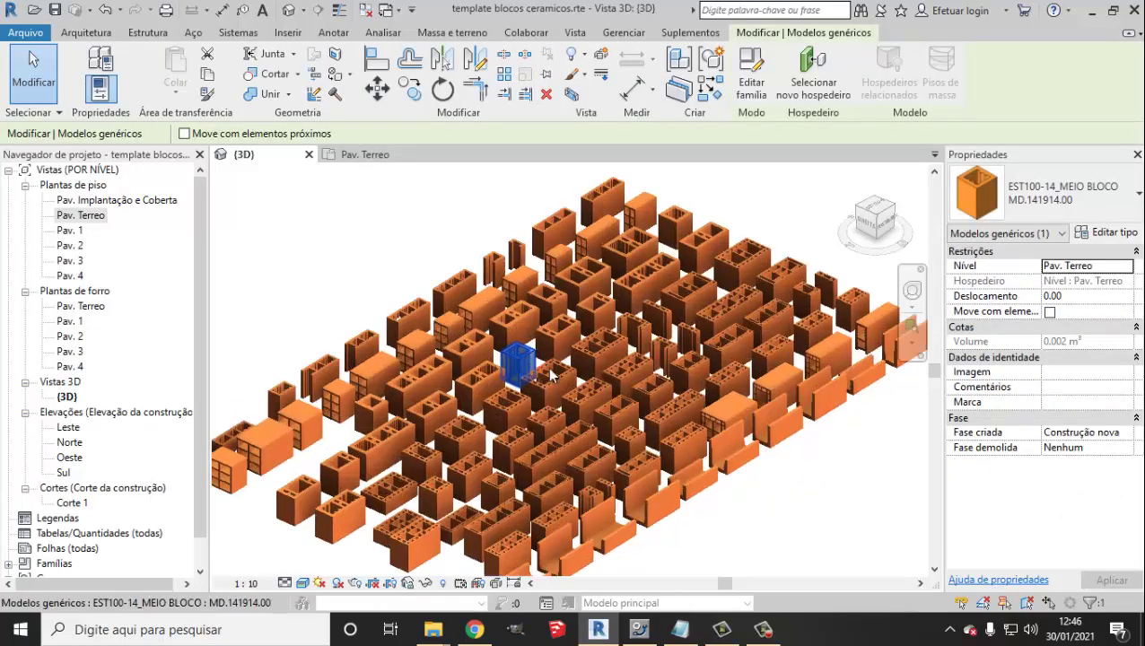
scroll(552, 375, "down", 1)
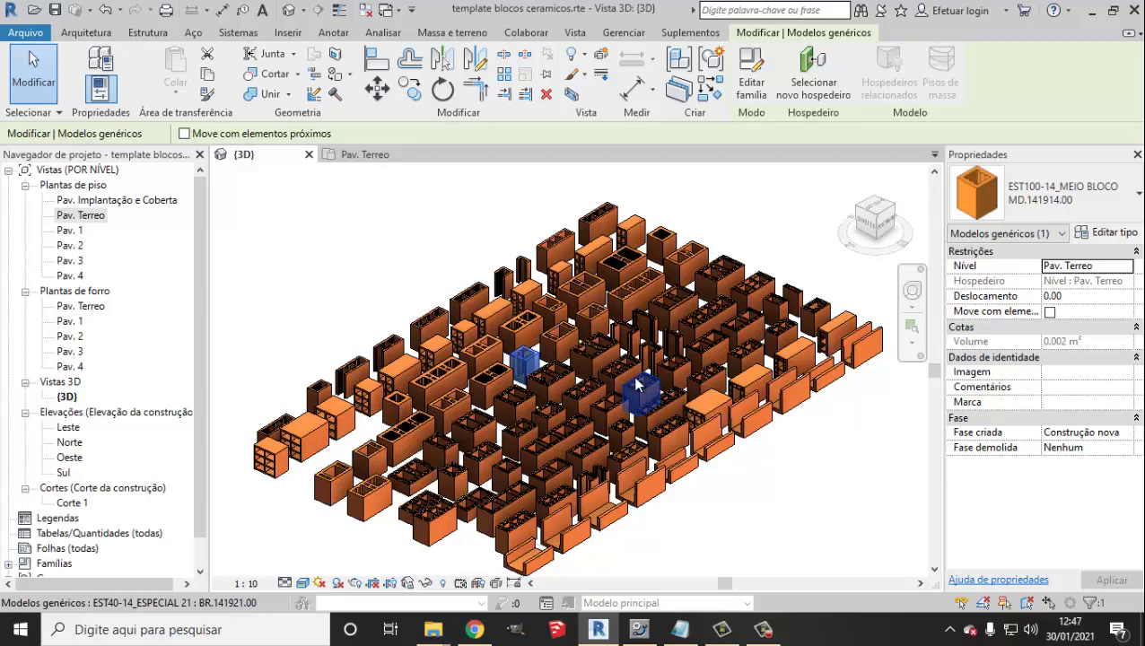
left_click(348, 263)
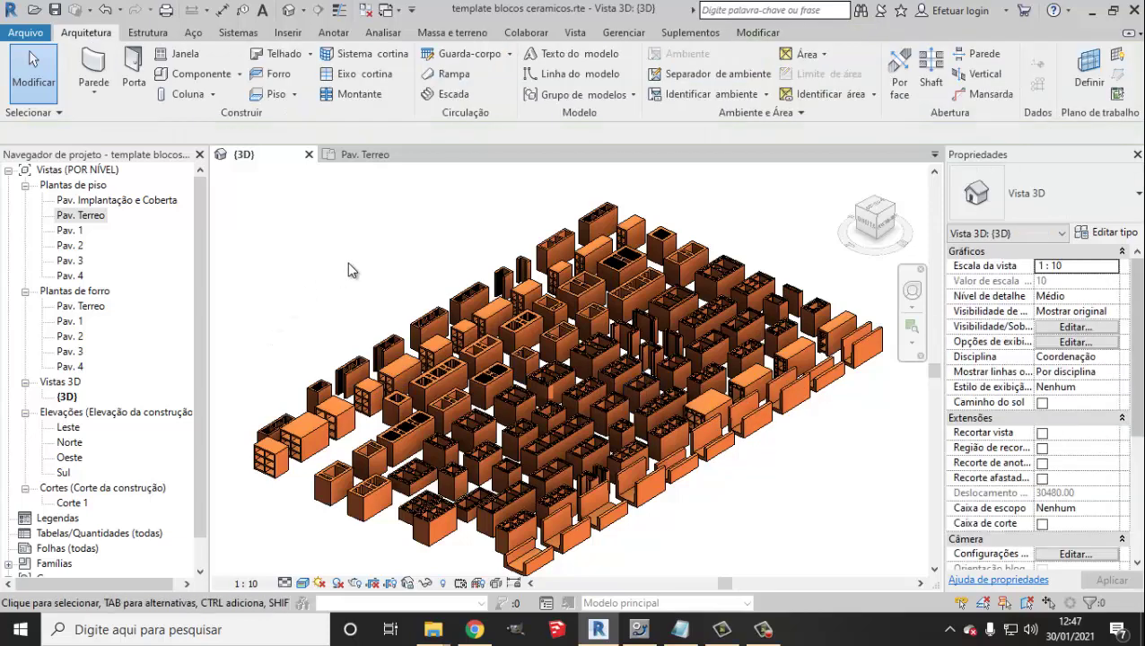